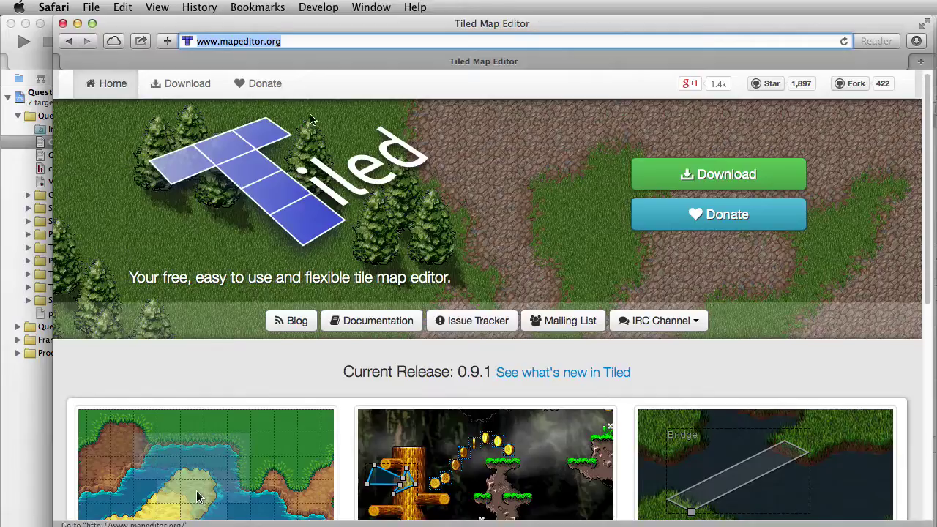
scroll(269, 413, down, 5)
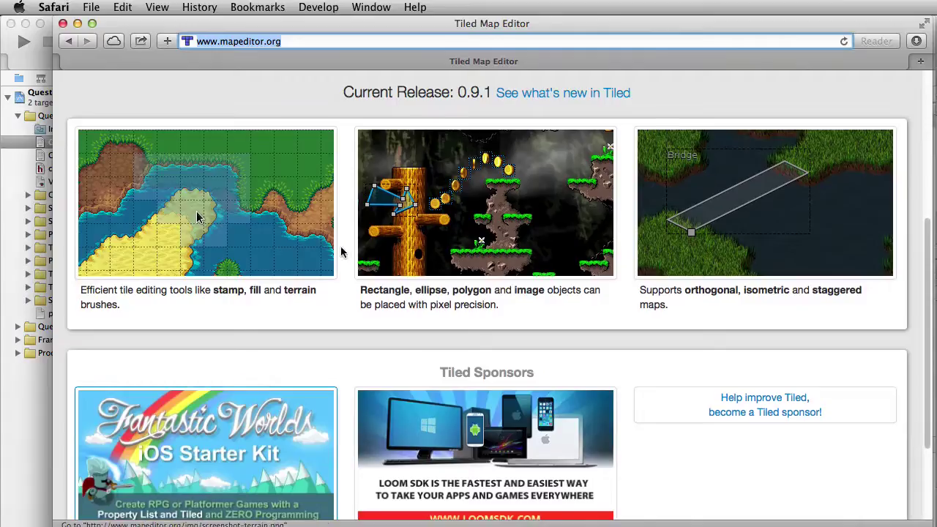
scroll(294, 414, up, 5)
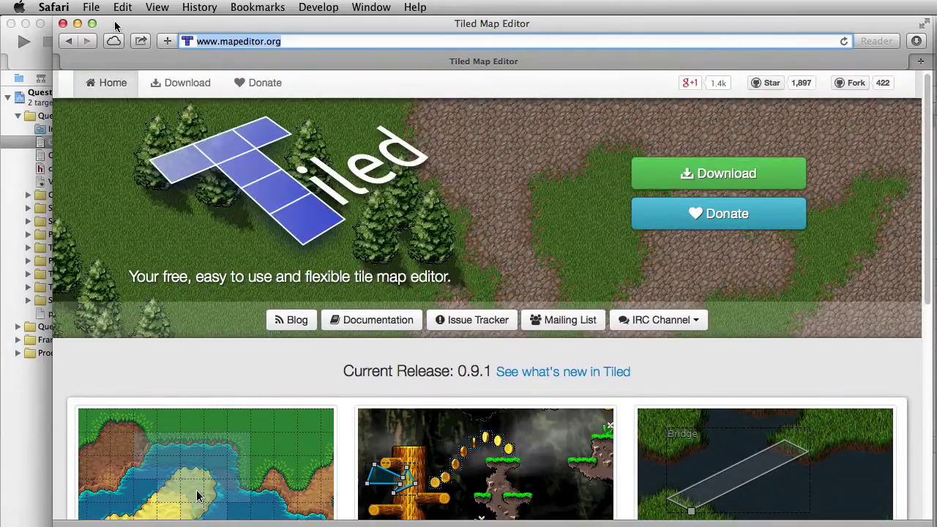
drag(124, 26, 936, 9)
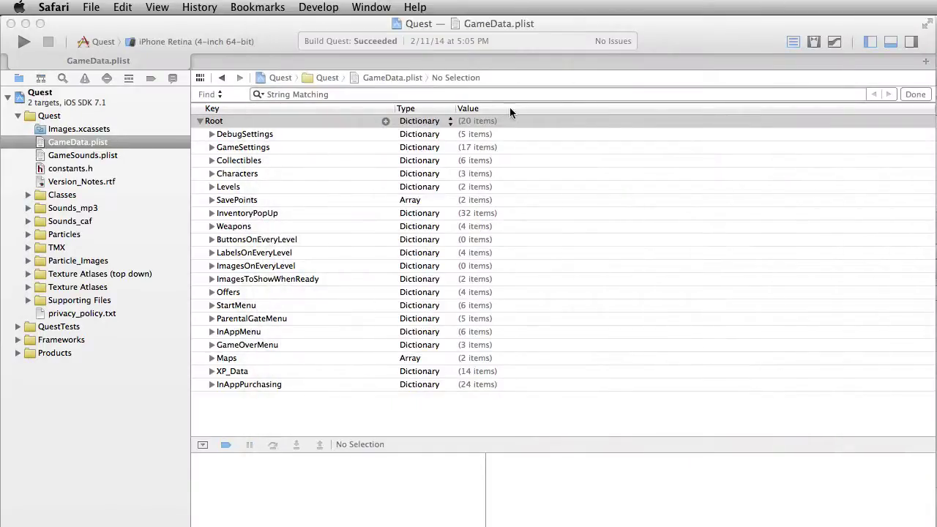
click(694, 47)
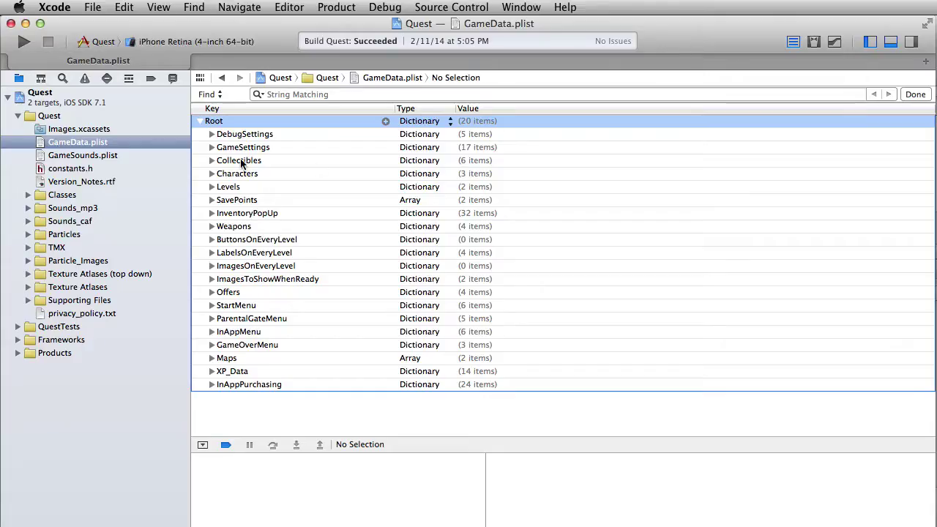
Expand GameSettings in GameData.plist and inspect the AlwaysPositionLevelsUsingTMX entry and its value.
click(211, 148)
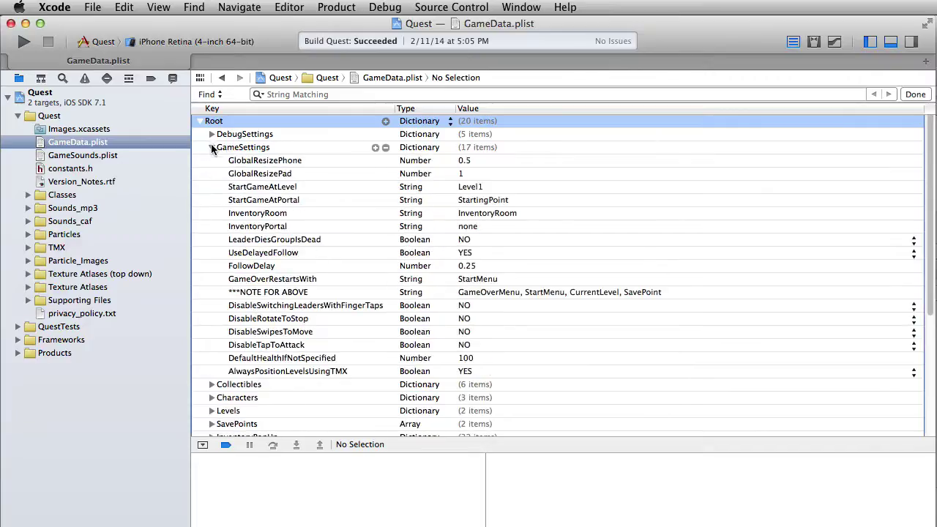
click(263, 371)
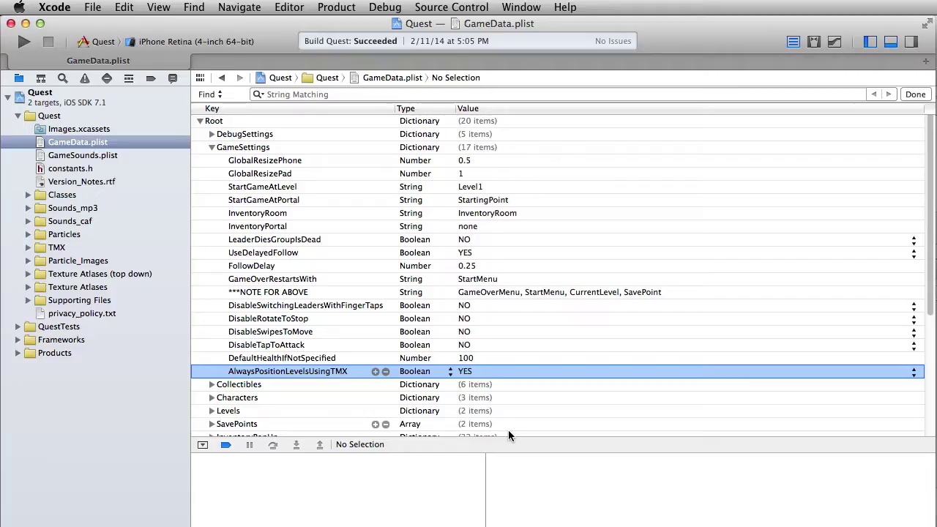
click(467, 372)
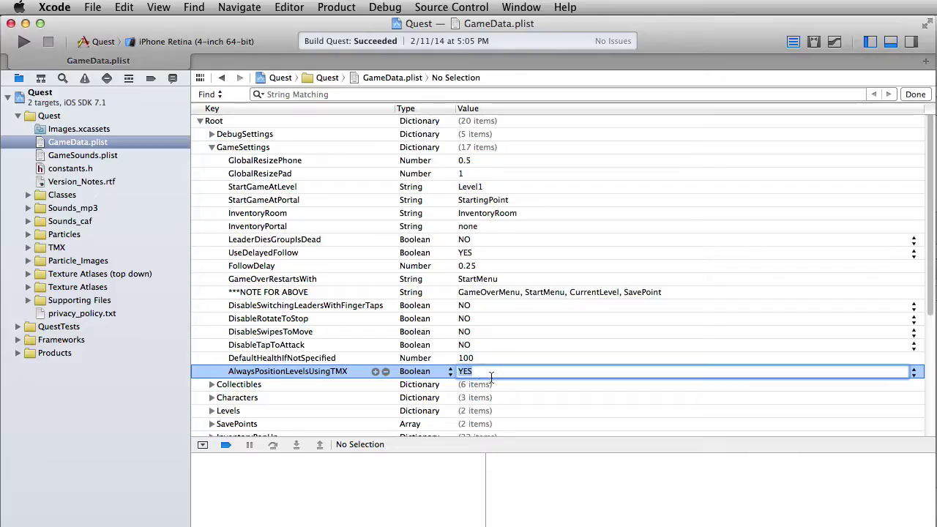
click(297, 376)
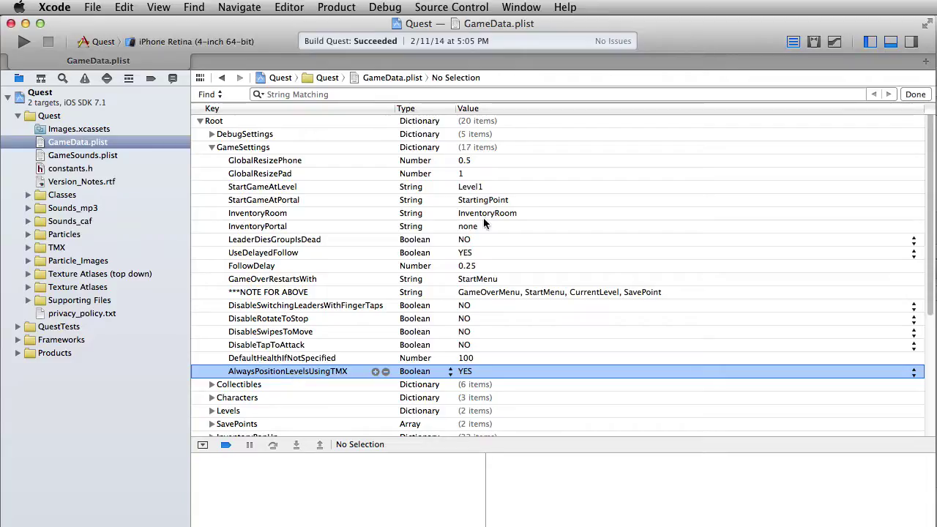
Expand DebugSettings and set DebugAllBodies to YES.
click(212, 134)
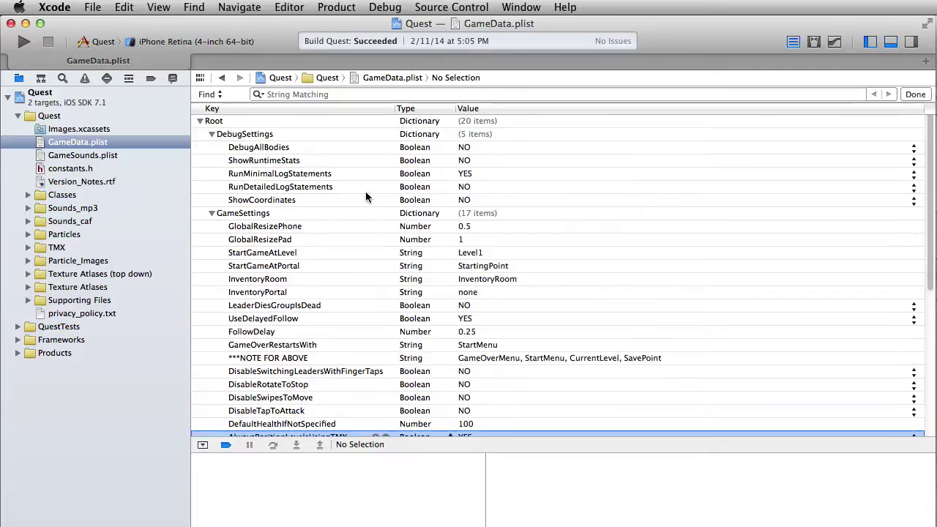
click(303, 150)
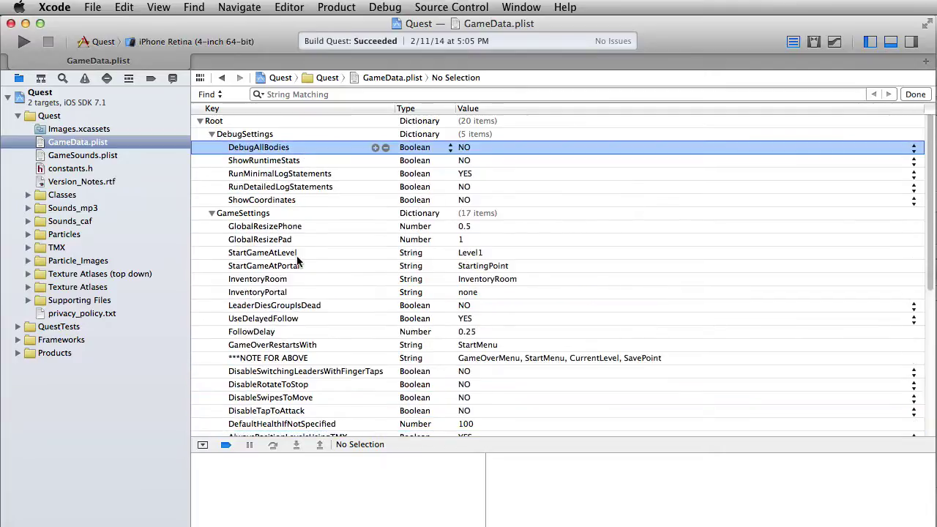
click(464, 148)
text(YES)
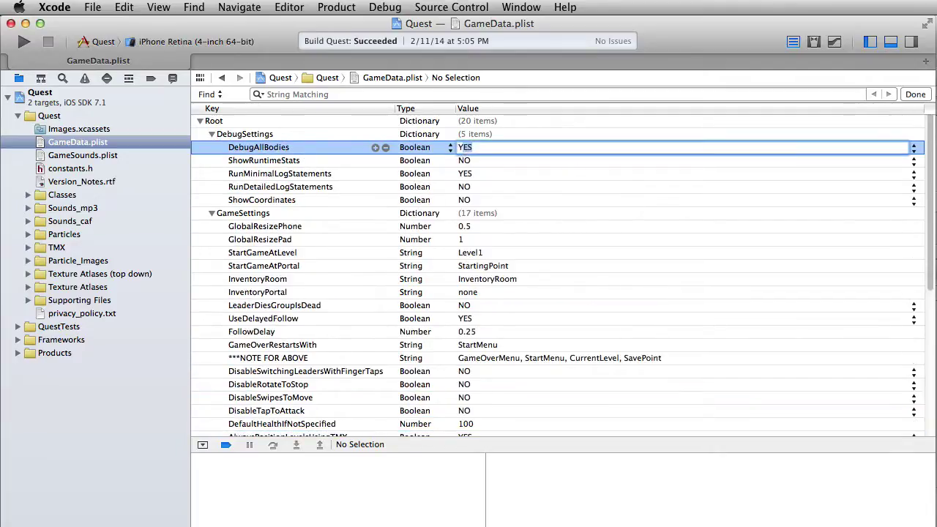
click(276, 161)
click(277, 151)
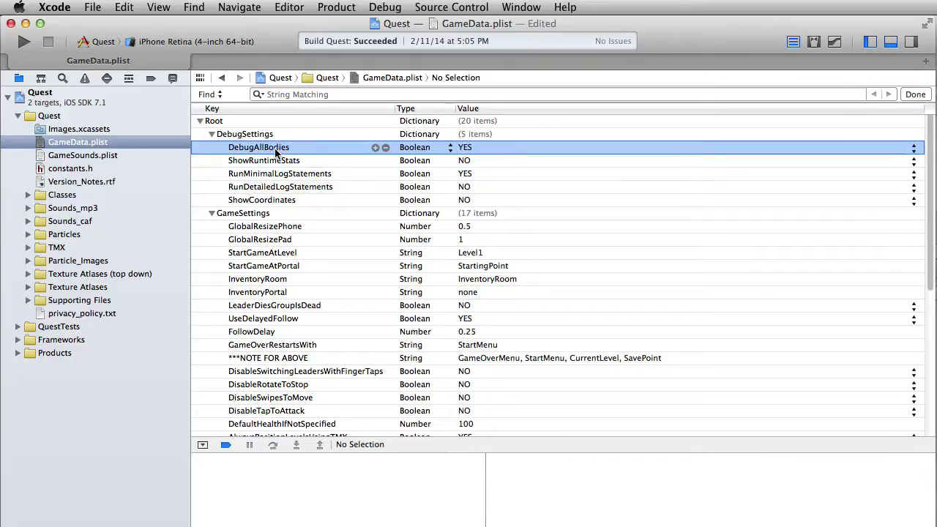
Set DebugAllBodies back to NO.
click(471, 148)
text(NO)
click(306, 161)
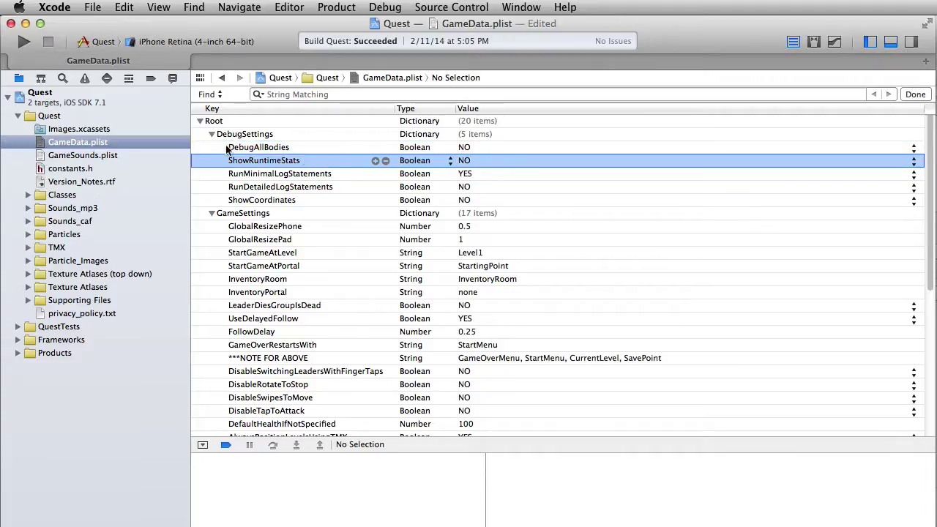
Collapse all nested entries under Root so that only its first-level keys are listed.
click(222, 123)
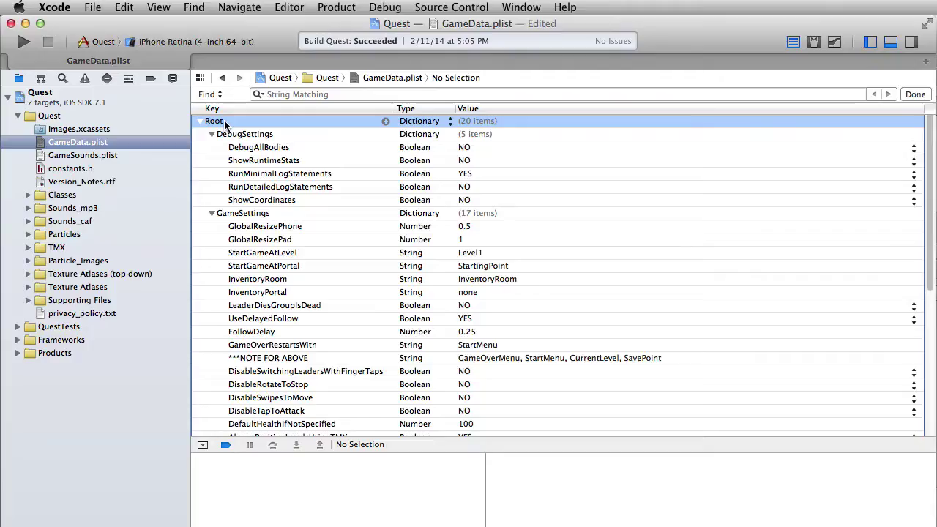
key(Left)
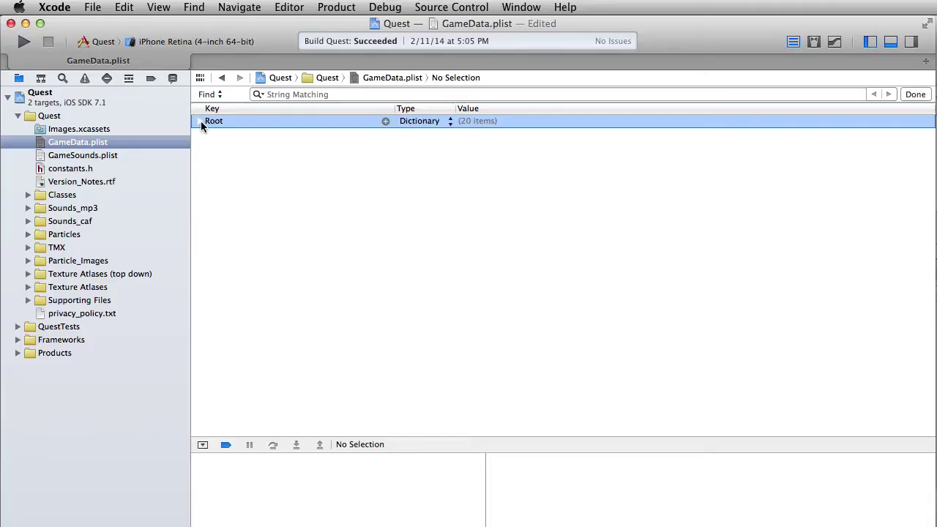
click(201, 121)
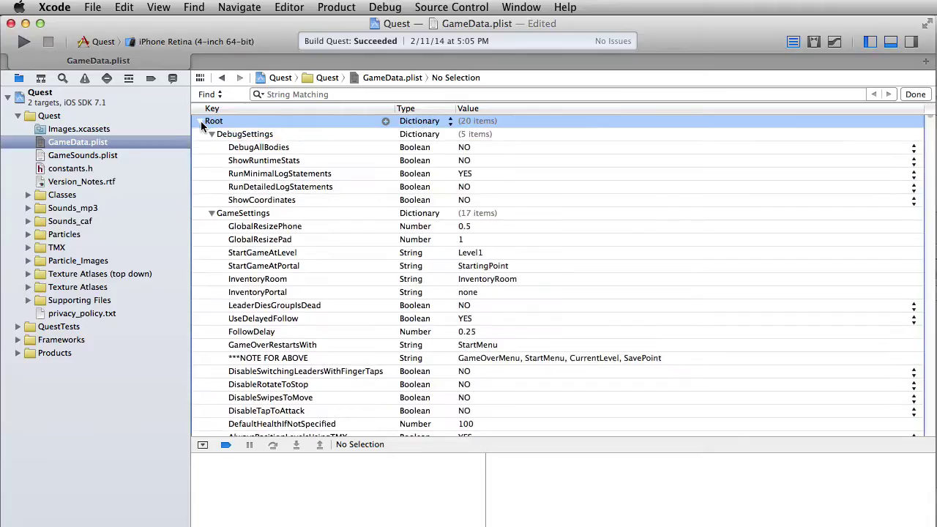
click(201, 121)
click(201, 121)
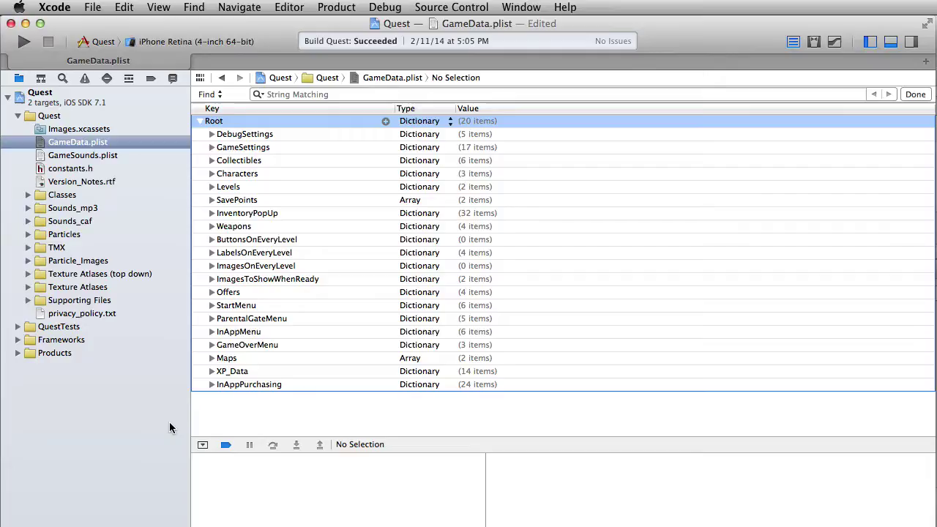
Expand Level1 within the Levels dictionary and inspect its TMXFile entry.
click(211, 186)
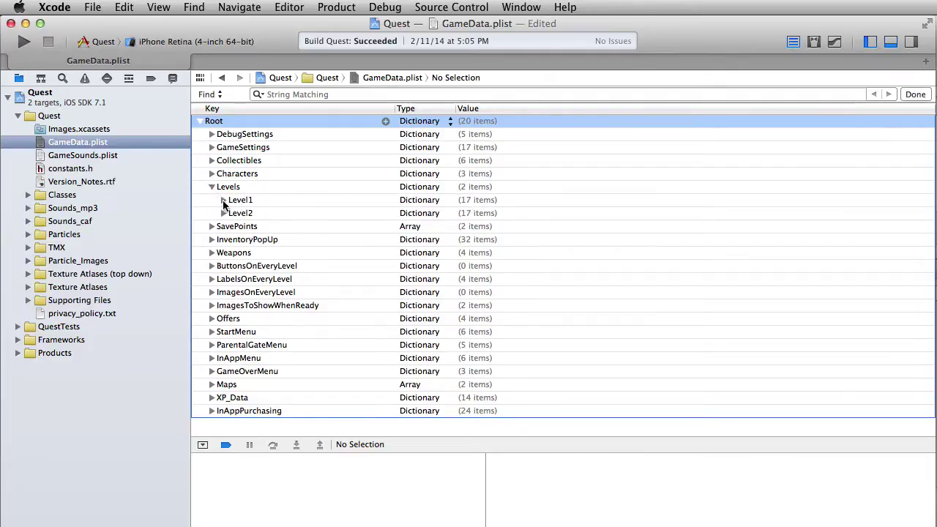
click(224, 199)
scroll(237, 330, down, 3)
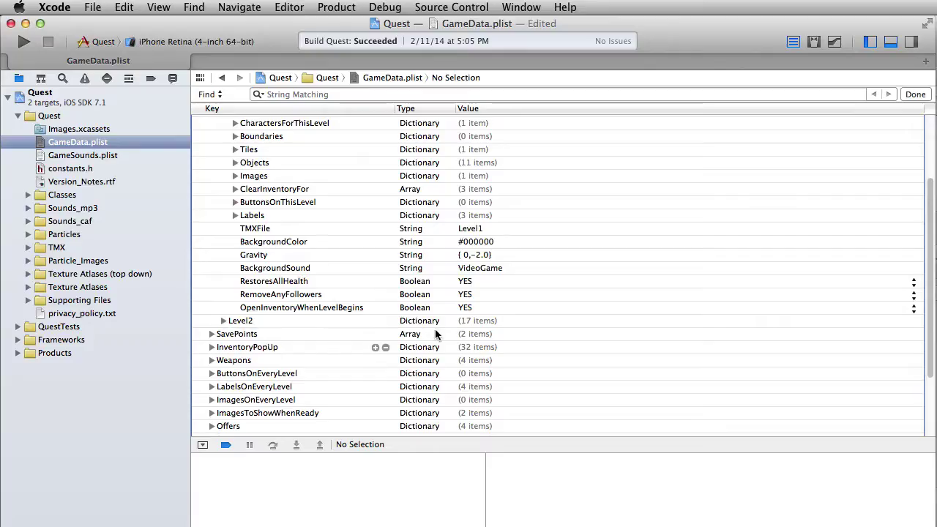
click(282, 230)
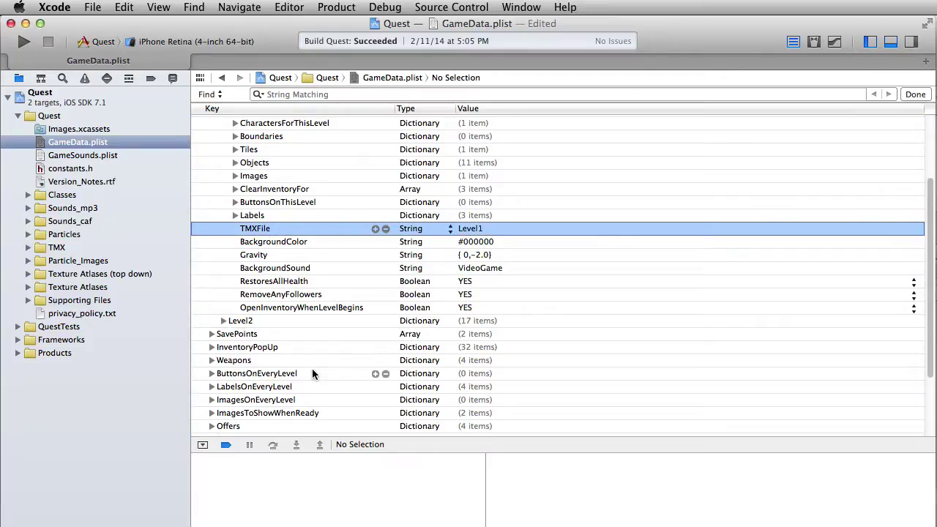
scroll(304, 373, up, 2)
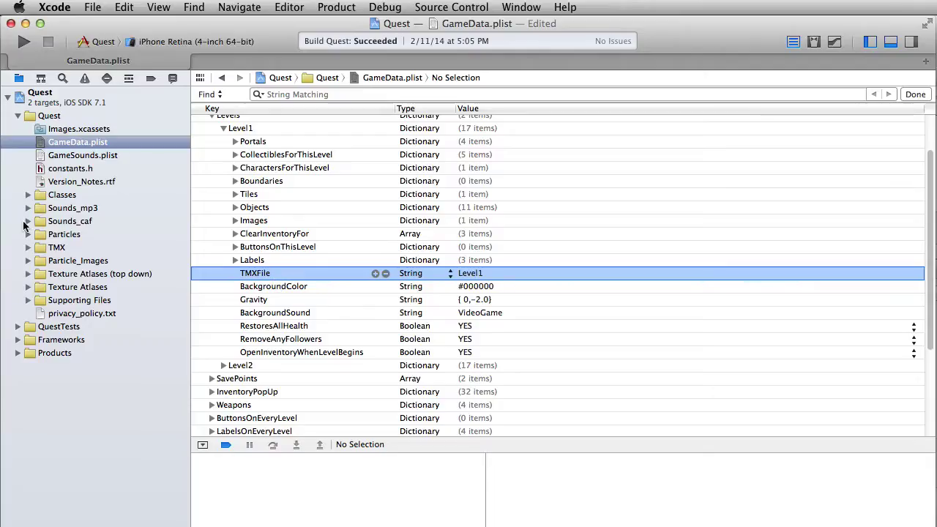
Open Level1.tmx from the project's TMX folder and review its tileset and object definitions.
click(28, 248)
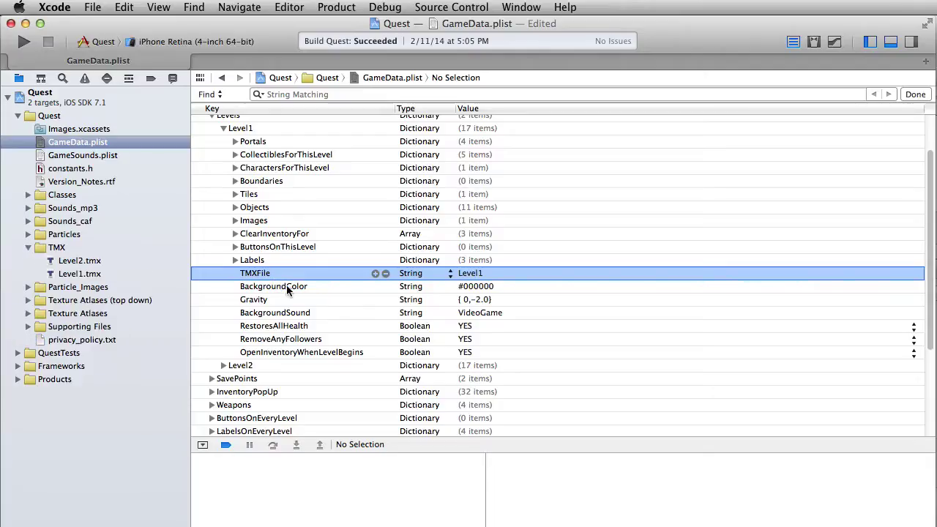
click(64, 275)
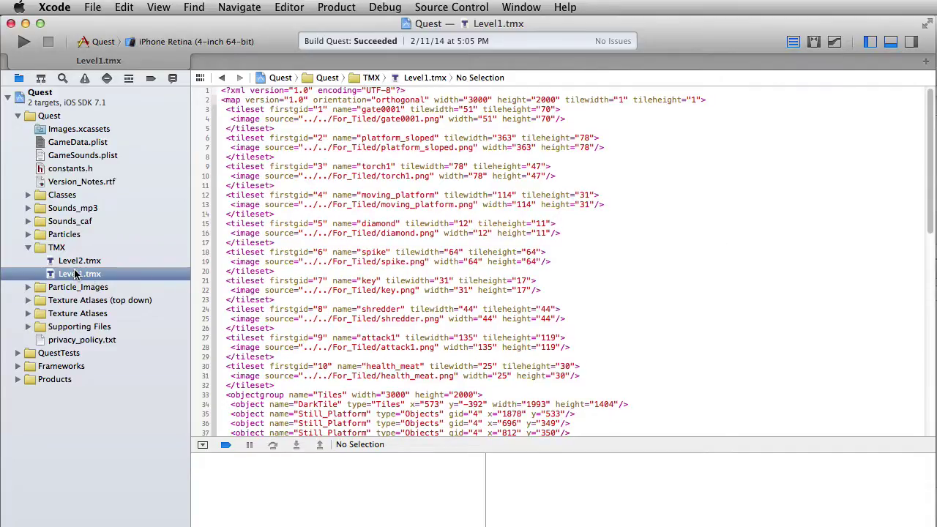
scroll(439, 179, down, 10)
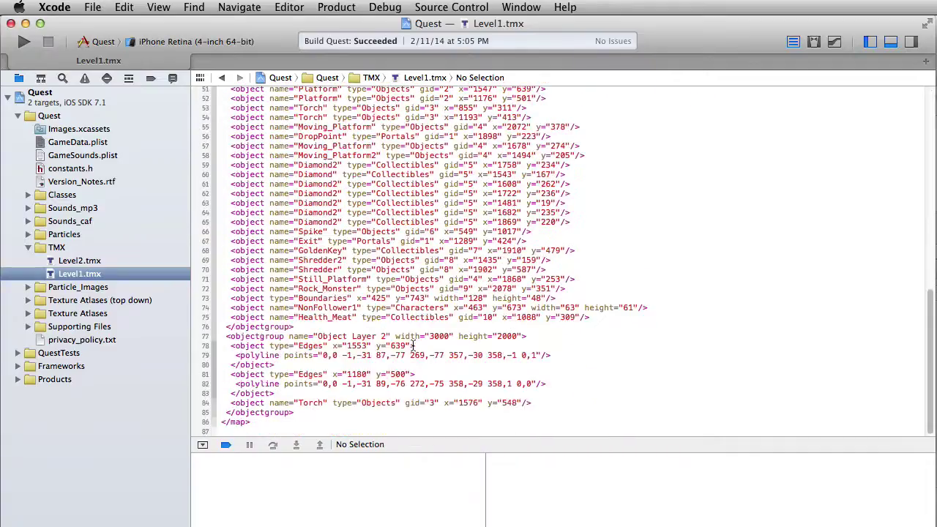
scroll(413, 345, up, 10)
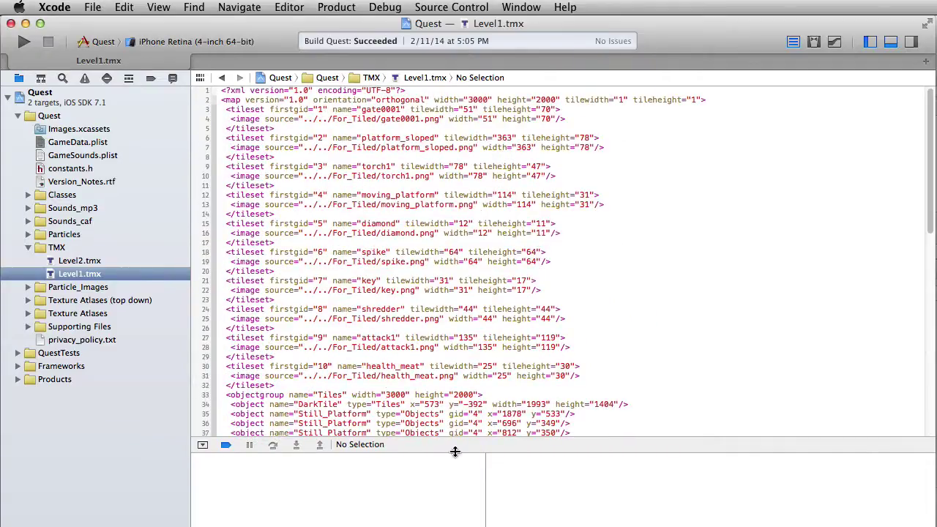
scroll(388, 395, down, 5)
scroll(388, 395, up, 5)
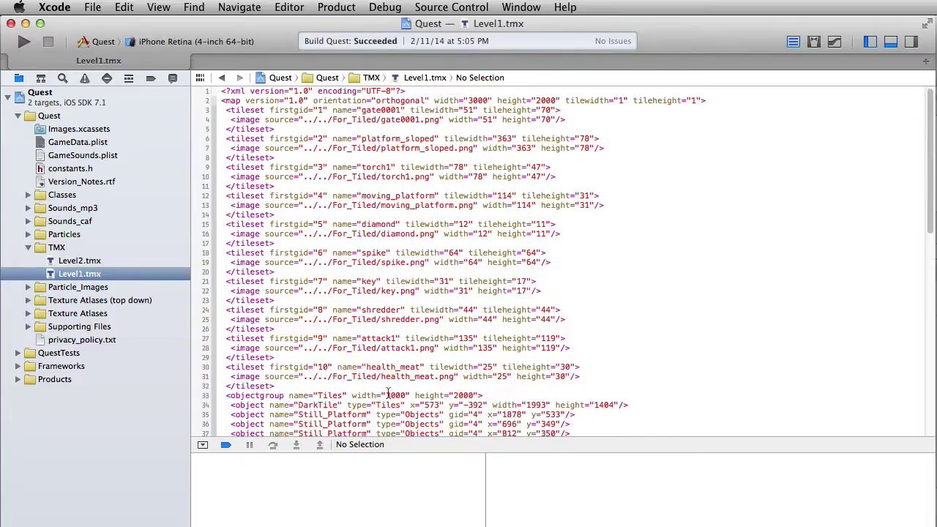
Recheck the TMXFile entry in GameData.plist, and open Level1.tmx in the external Tiled editor.
click(74, 146)
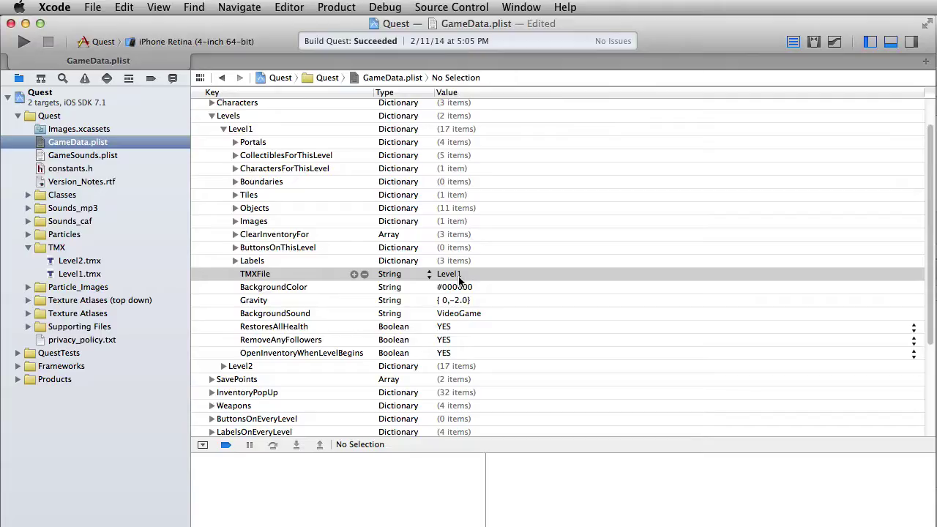
click(81, 276)
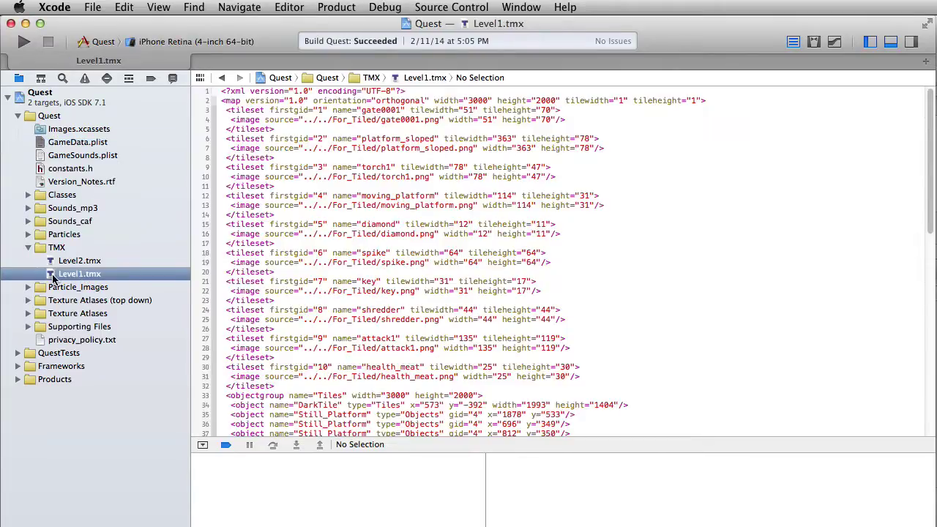
right_click(54, 275)
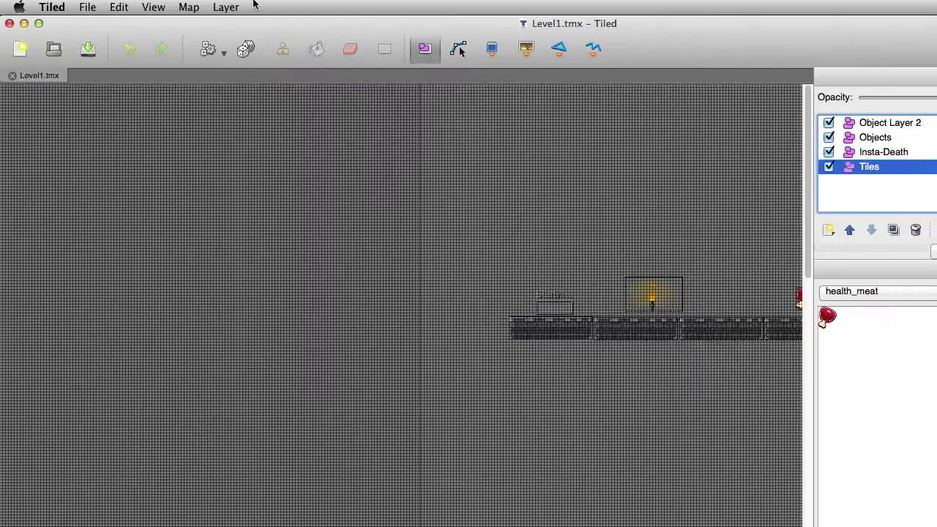
Hide the map grid and resize the Tiled window so the Layers and Tilesets areas fit on screen.
click(119, 7)
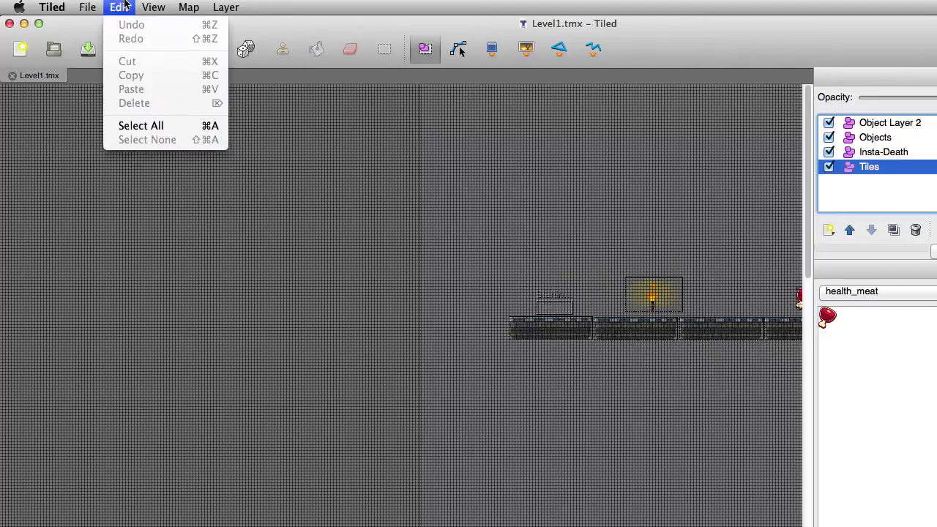
mouse_move(155, 8)
click(160, 26)
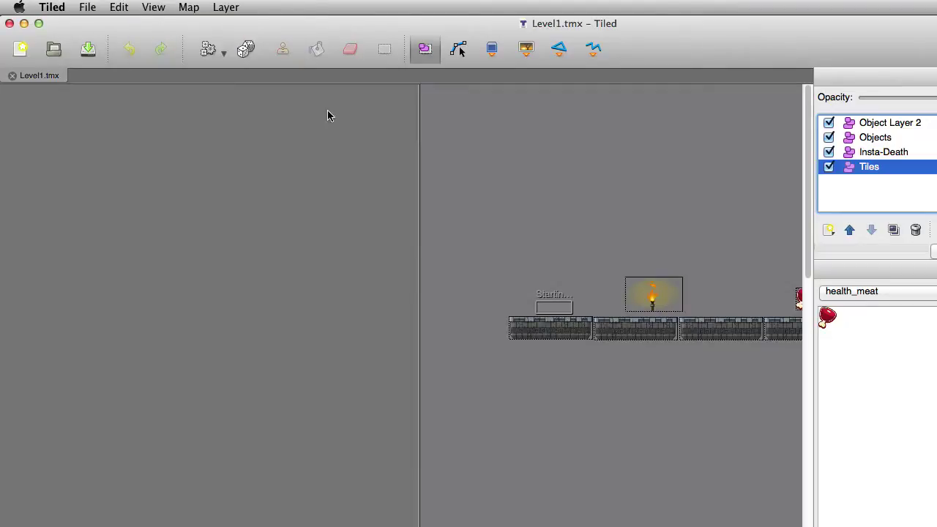
mouse_move(936, 526)
mouse_down()
mouse_move(918, 526)
mouse_move(936, 526)
mouse_move(932, 518)
mouse_move(936, 526)
mouse_up()
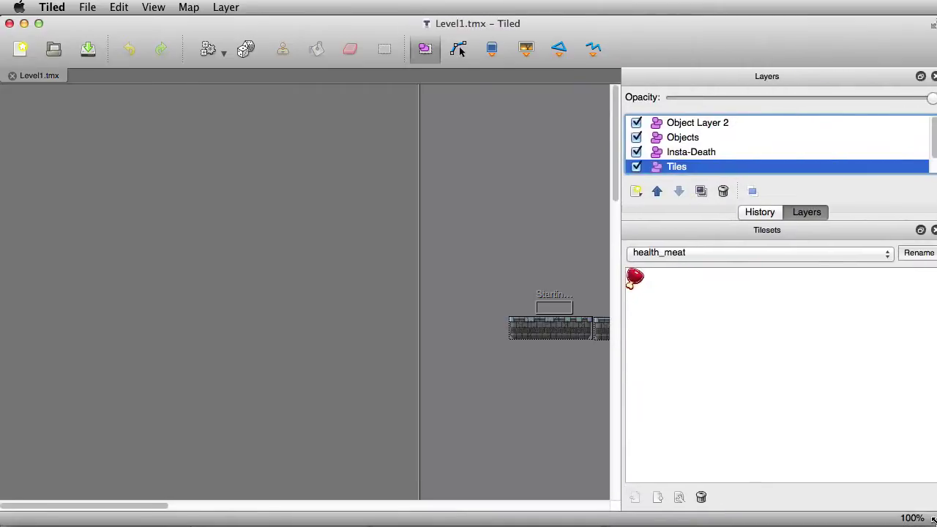
Undo the last map change, move the platform beneath the health meat down into the space left of the sloped platform, and save Level1.tmx.
drag(125, 505, 318, 500)
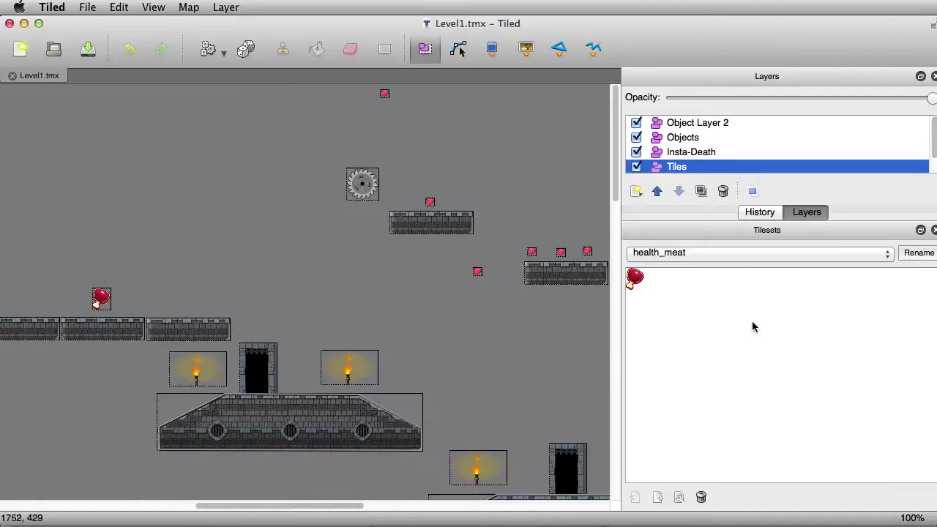
key(ctrl+z)
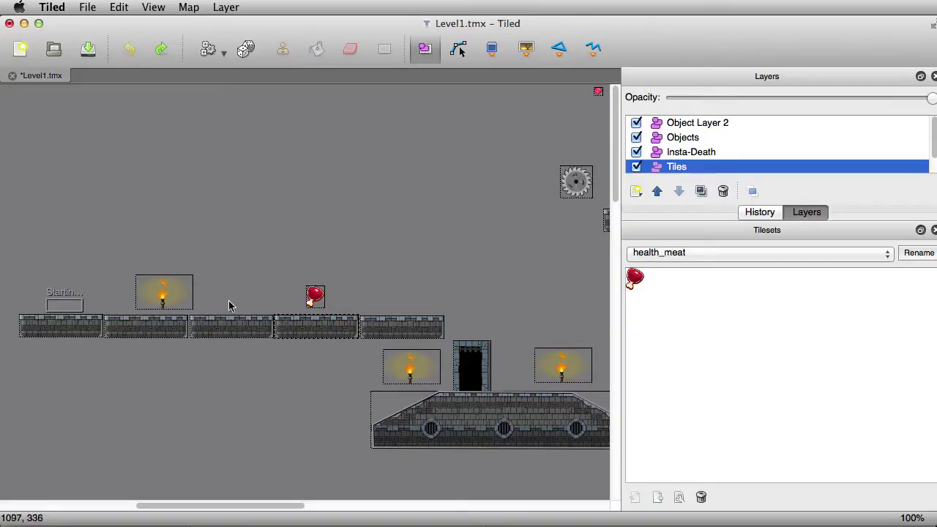
drag(312, 329, 294, 408)
key(super+s)
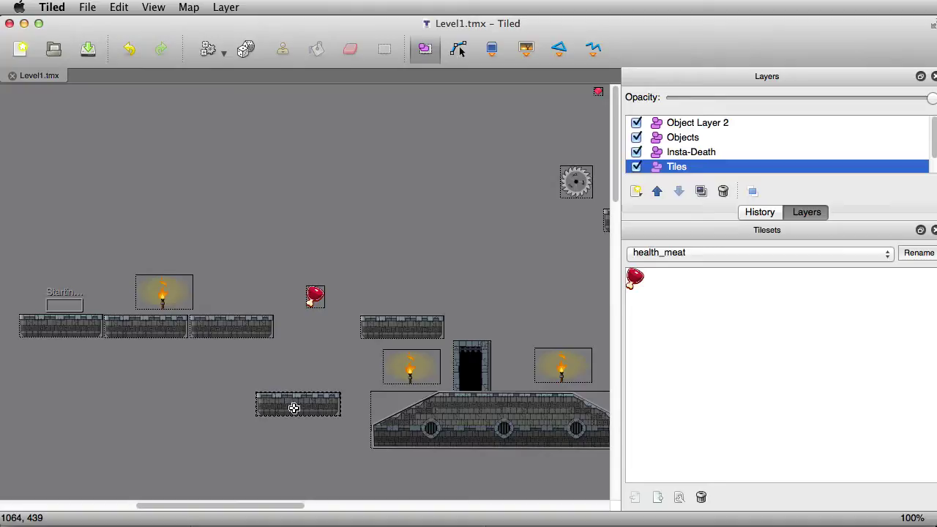
Switch to Xcode, run Quest in the iPad simulator with the whole game screen in view, and start a fresh game.
key(super+Tab)
click(24, 43)
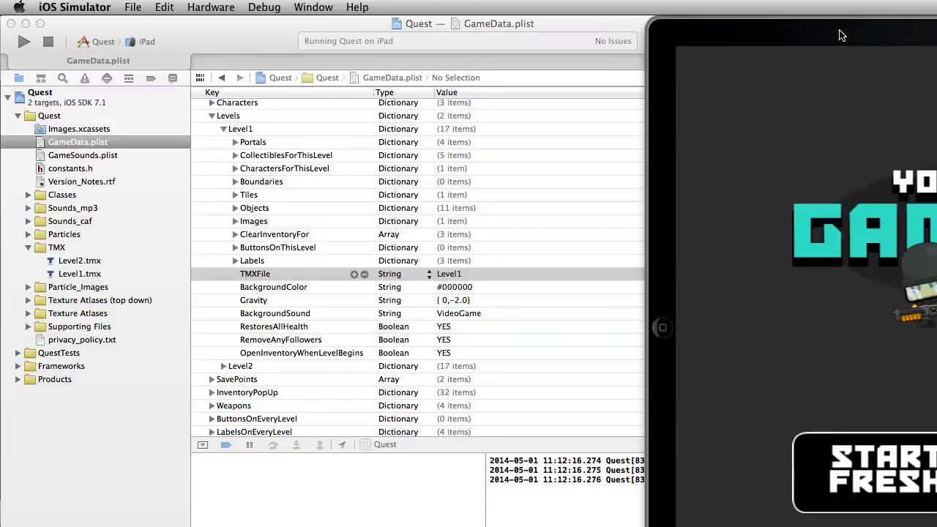
drag(840, 35, 334, 6)
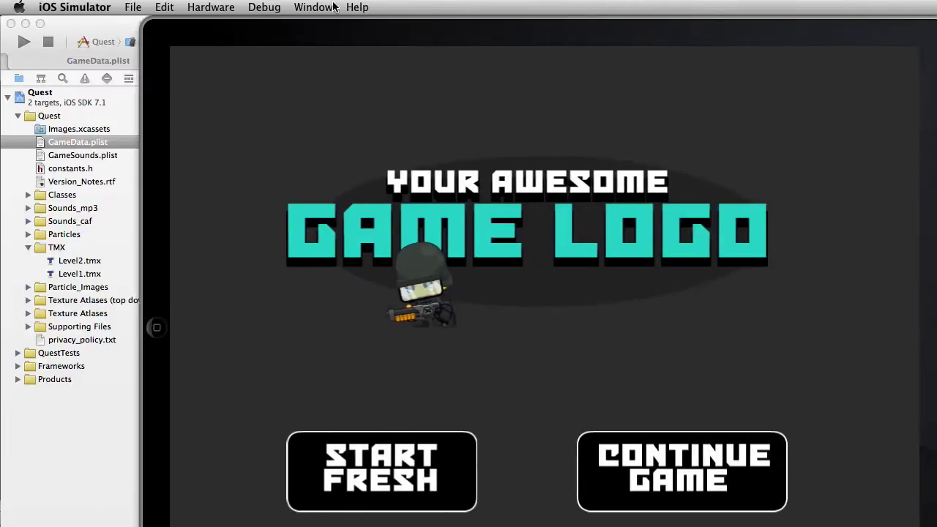
click(394, 475)
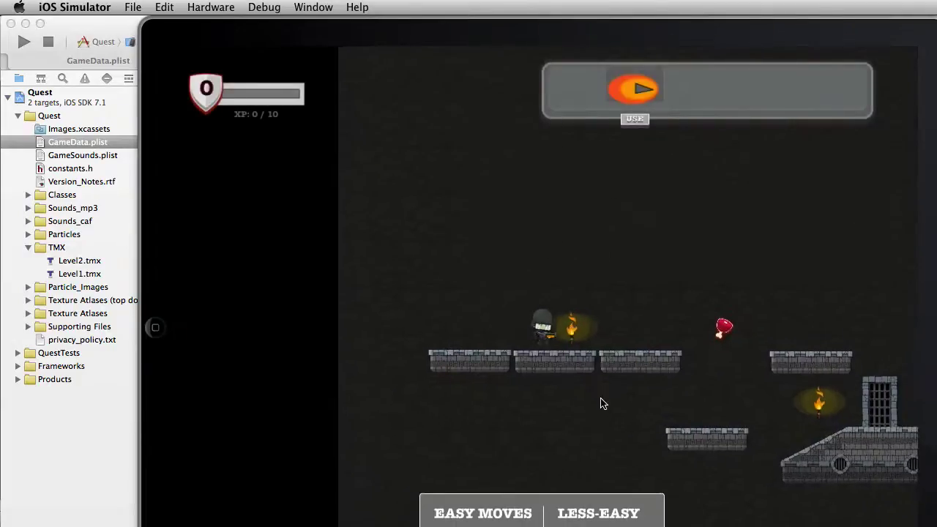
Test the edited level by jumping the character off the starting platforms and onto the lowered platform.
drag(580, 355, 576, 228)
mouse_move(574, 330)
mouse_down()
mouse_move(576, 454)
mouse_move(553, 173)
mouse_up()
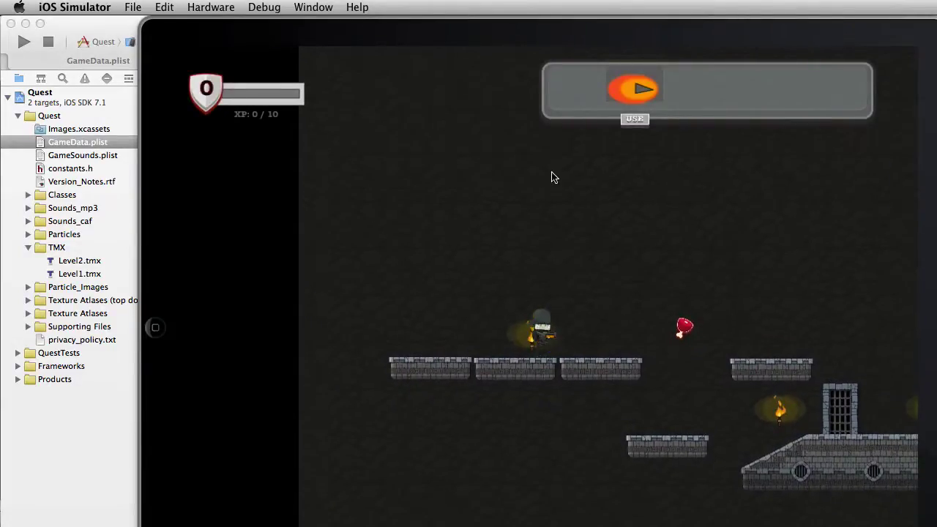
drag(536, 380, 611, 377)
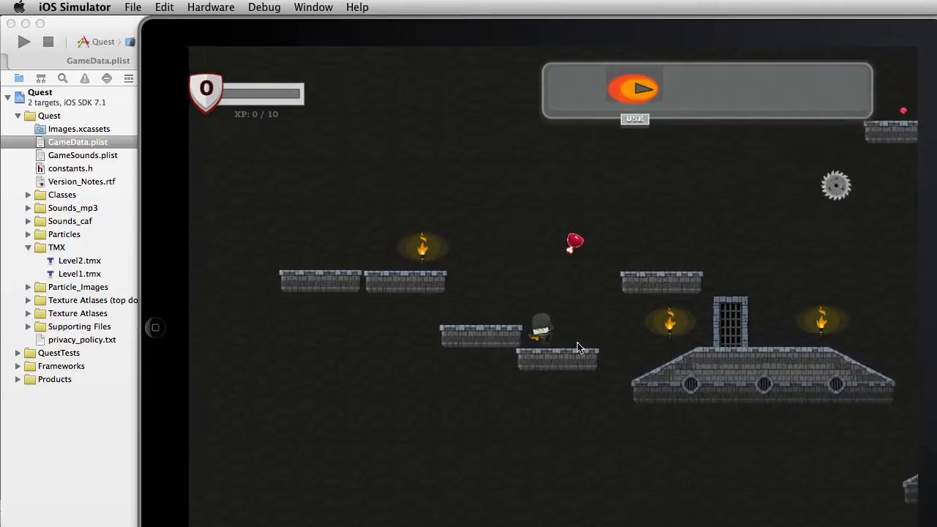
mouse_move(532, 358)
mouse_down()
mouse_move(582, 358)
mouse_move(539, 279)
mouse_up()
drag(593, 344, 619, 249)
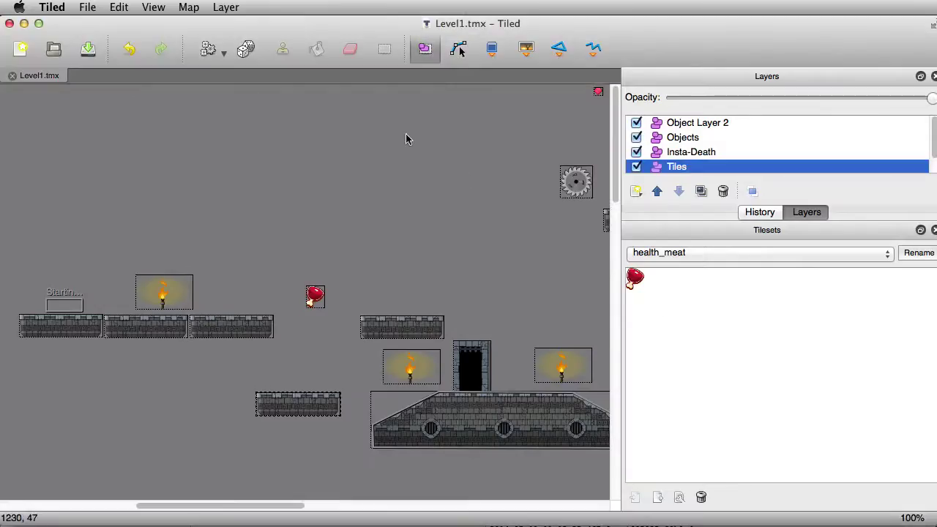
In Tiled, undo the platform move under the health meat and save Level1.tmx.
key(super+z)
key(super+shift+z)
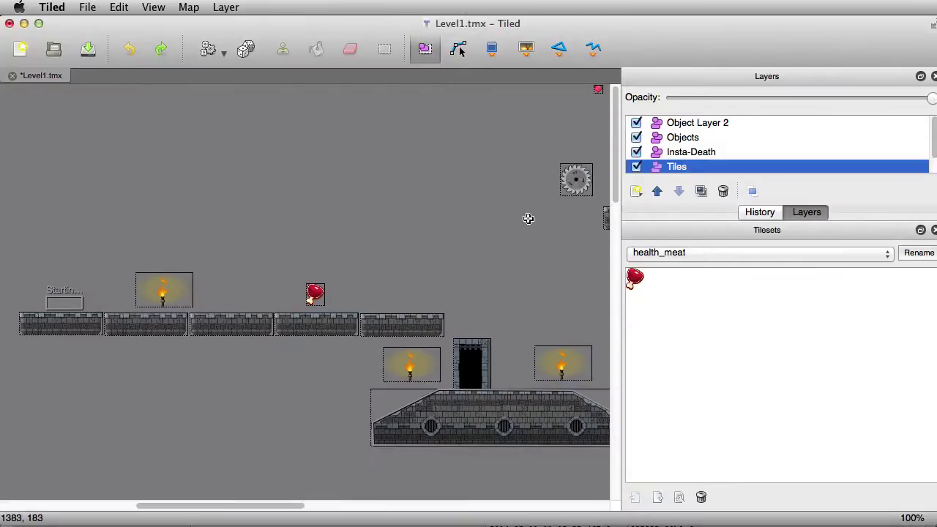
key(super+s)
Start a new orthogonal map and set its tile size to 1 px wide by 1 px high.
click(90, 6)
click(102, 24)
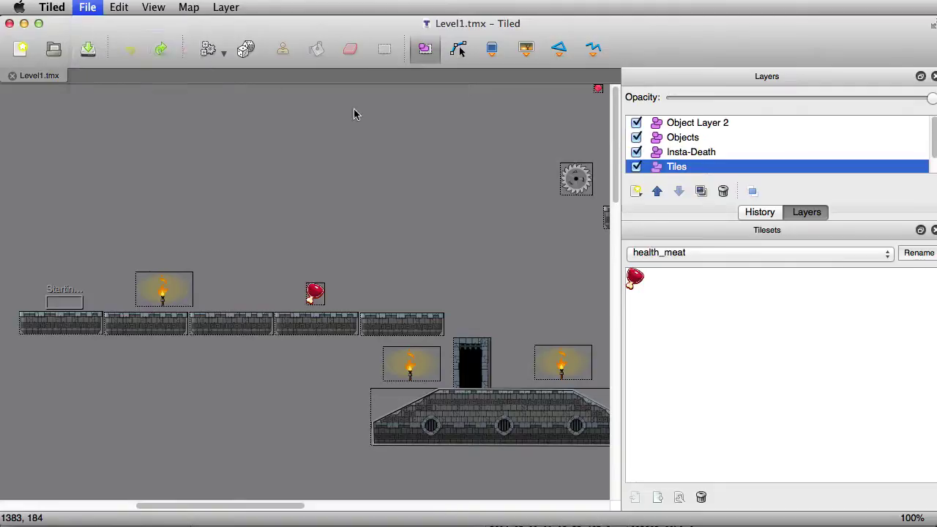
drag(416, 184, 372, 138)
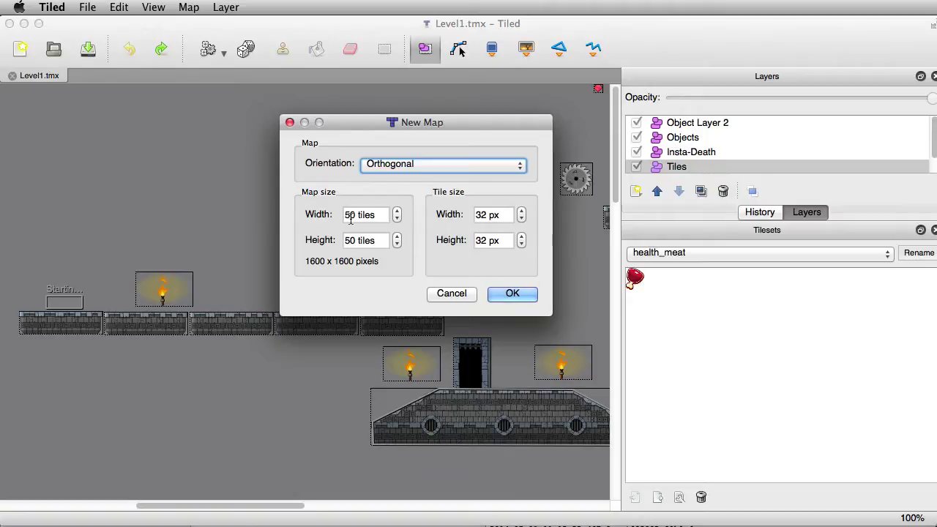
drag(353, 218, 308, 217)
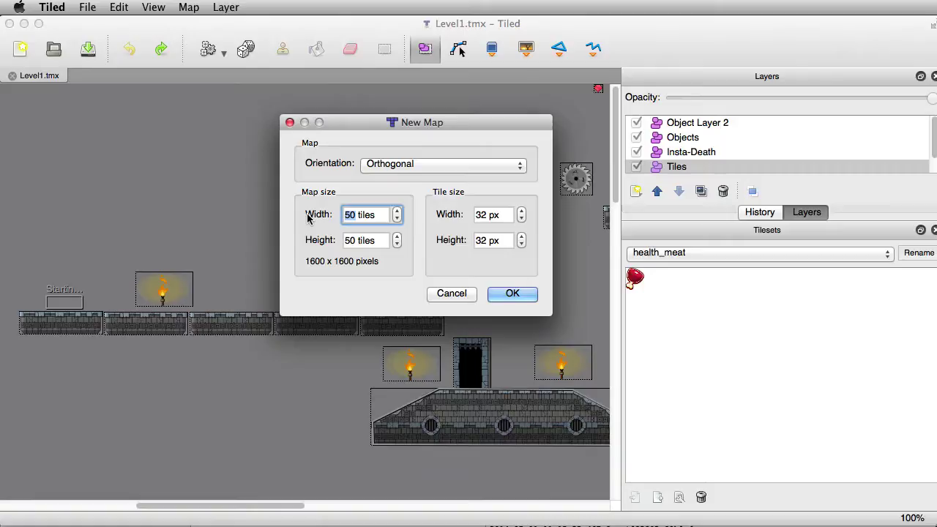
key(Tab)
key(Tab)
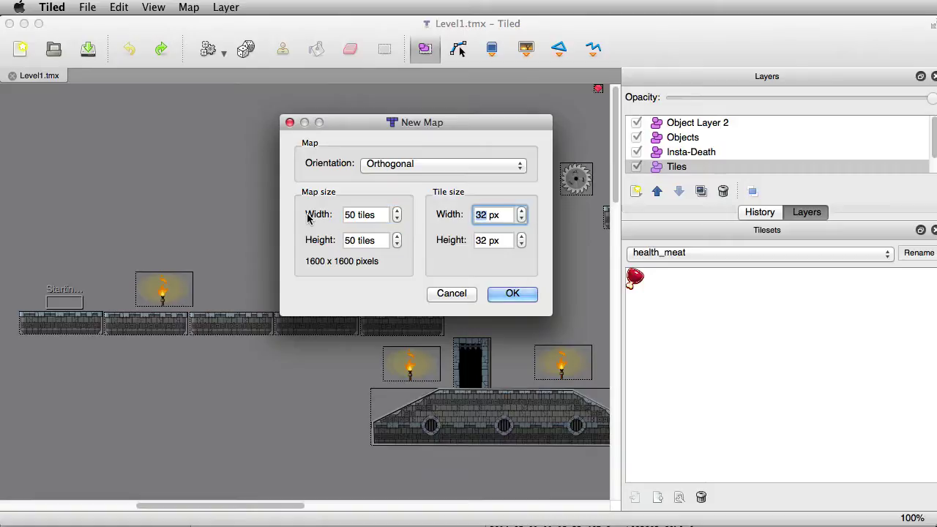
text(1)
key(Tab)
text(1)
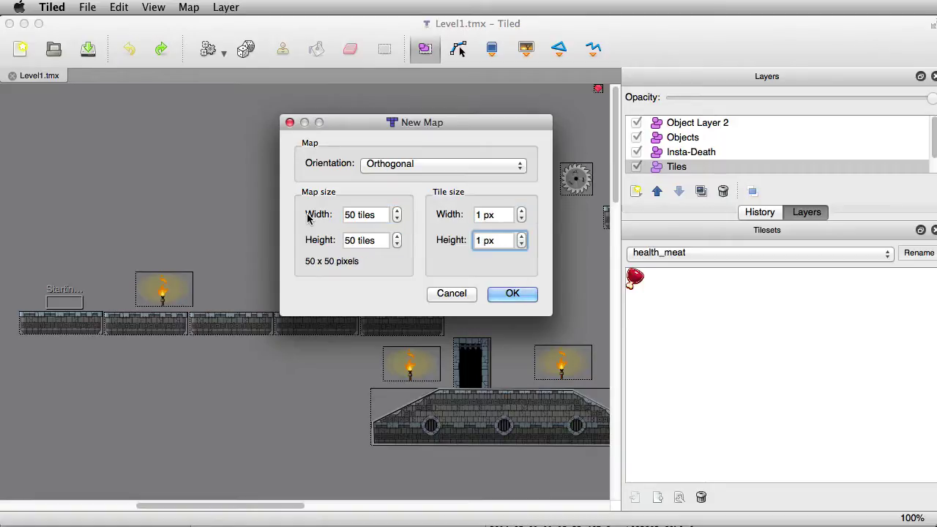
Create the map with a size of 4000 by 2000 tiles, and delete its default Tile Layer 1.
drag(353, 213, 333, 215)
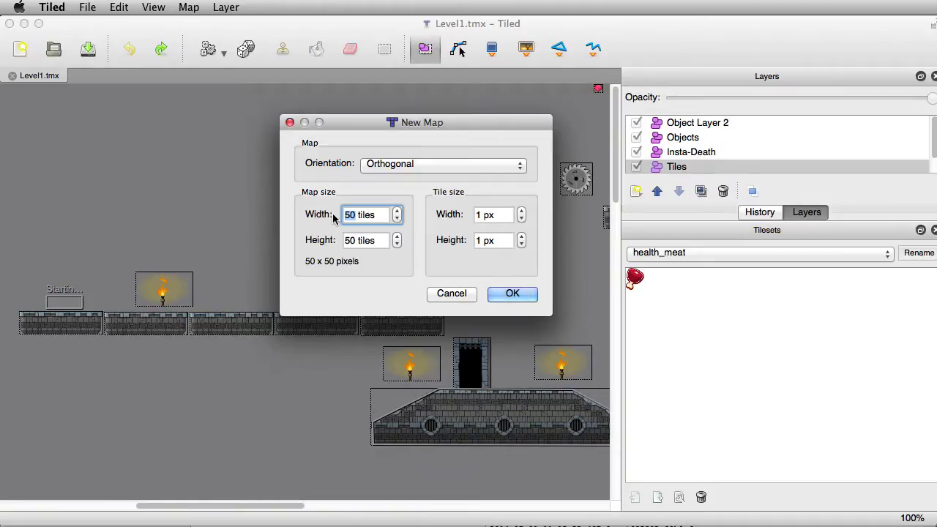
text(4000)
key(Tab)
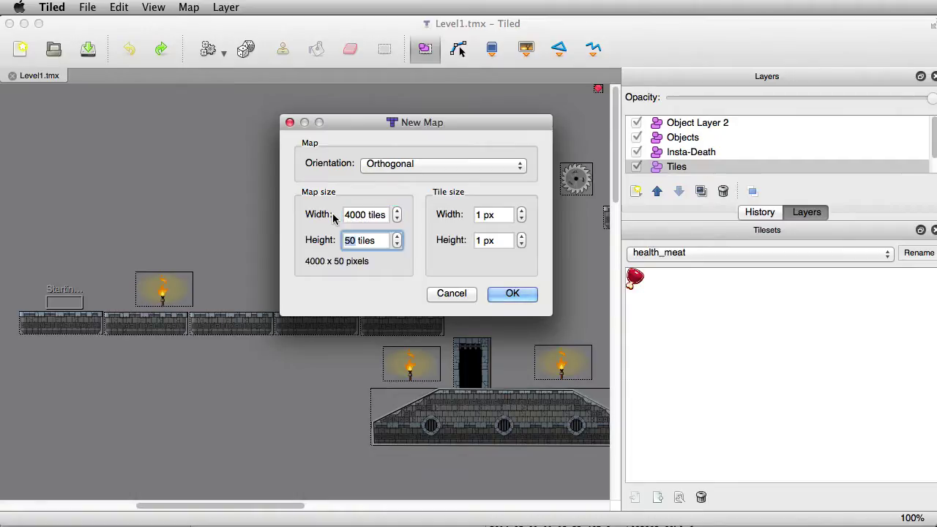
text(2000)
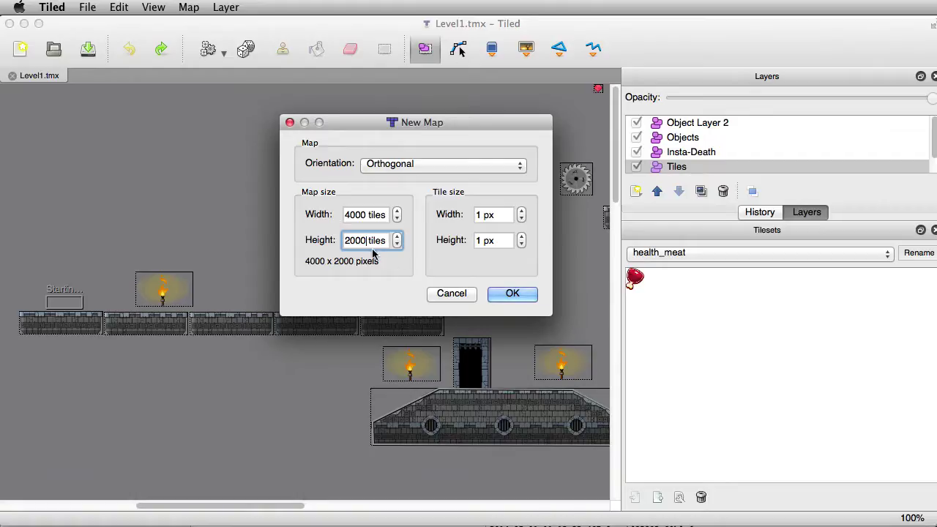
click(513, 294)
click(760, 122)
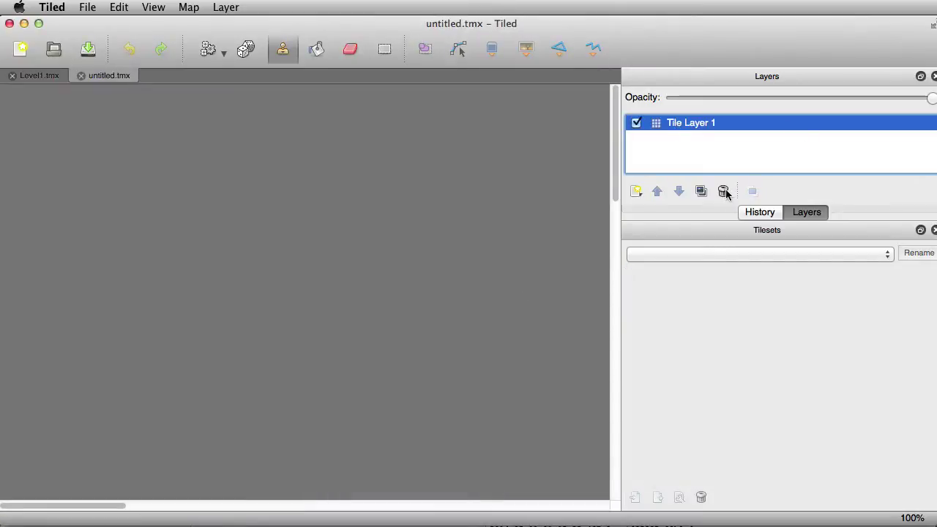
click(725, 191)
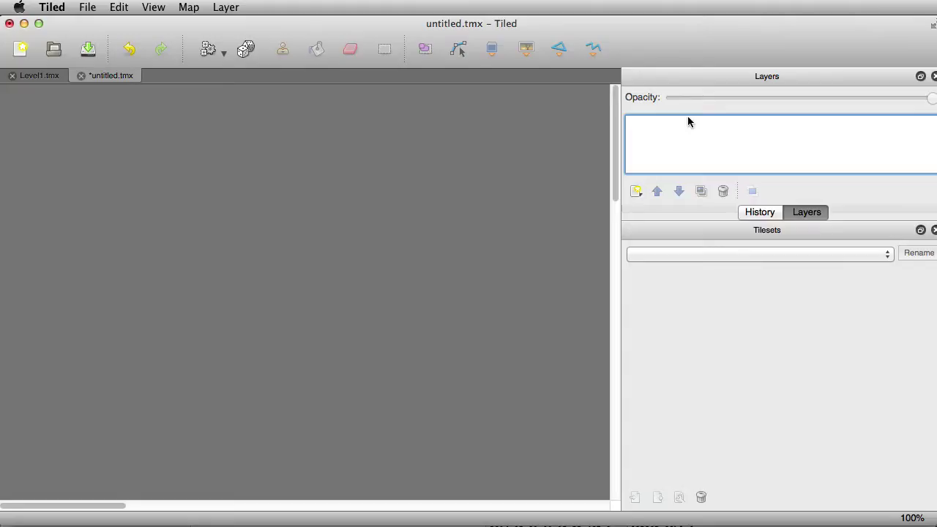
Save the new map as DarkCavern.tmx in the inner Quest folder that holds Level1.tmx and Level2.tmx.
key(super+s)
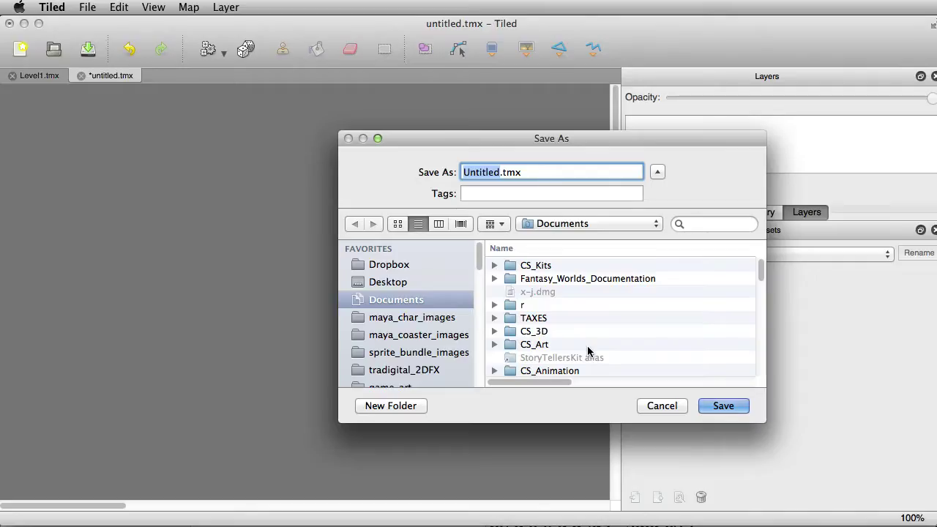
click(528, 279)
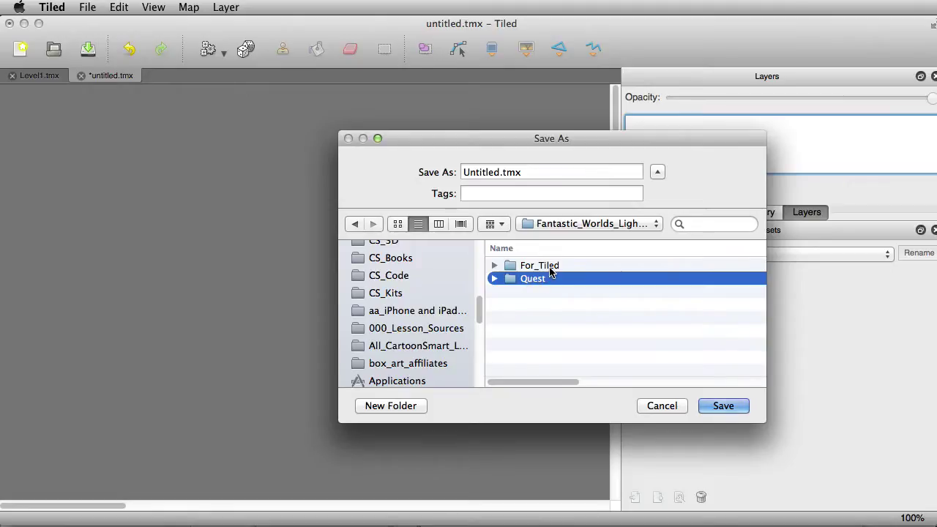
double_click(507, 278)
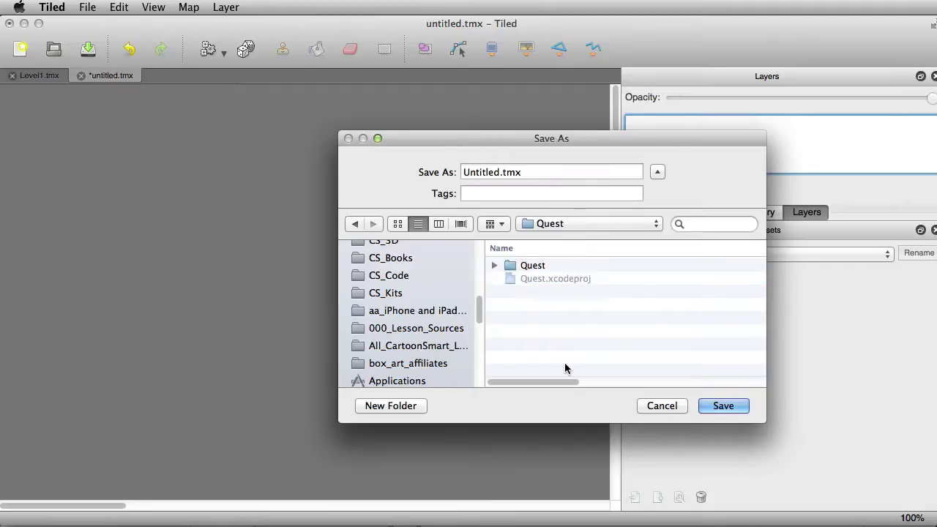
double_click(510, 266)
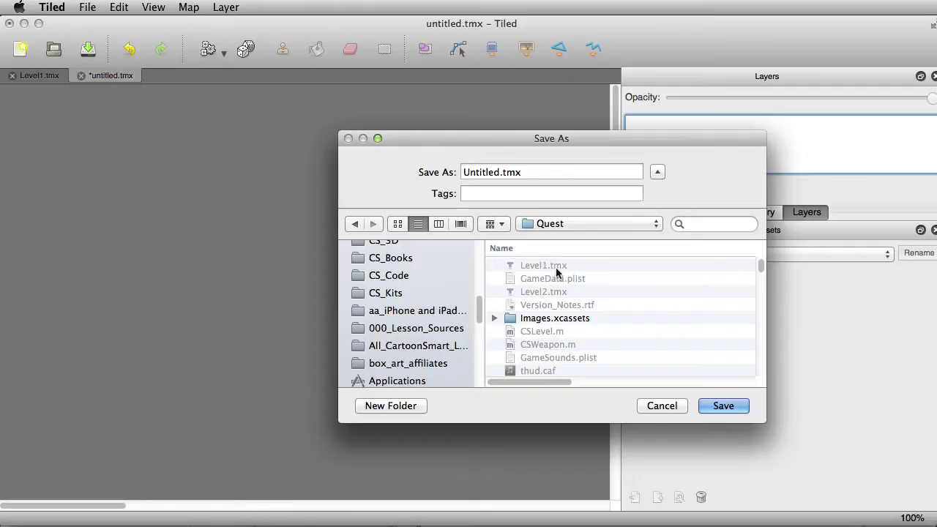
double_click(495, 172)
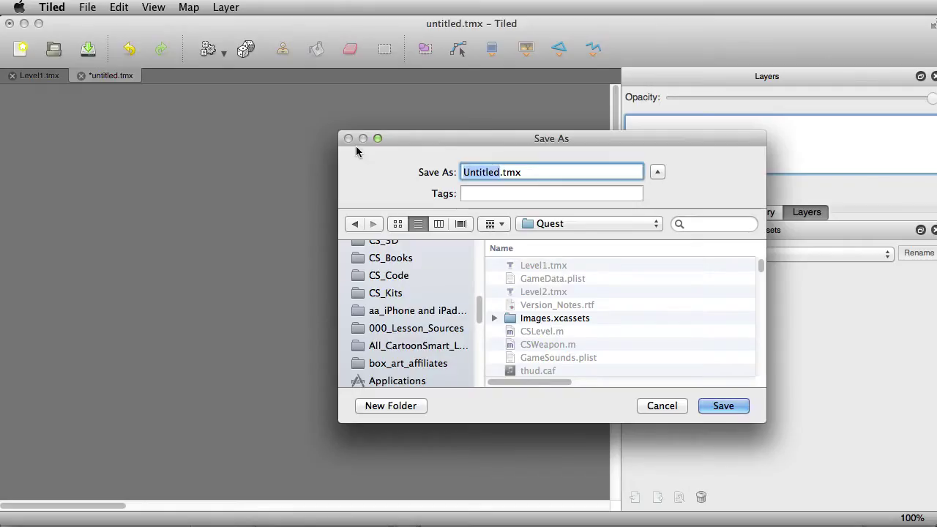
text(DarkCavern)
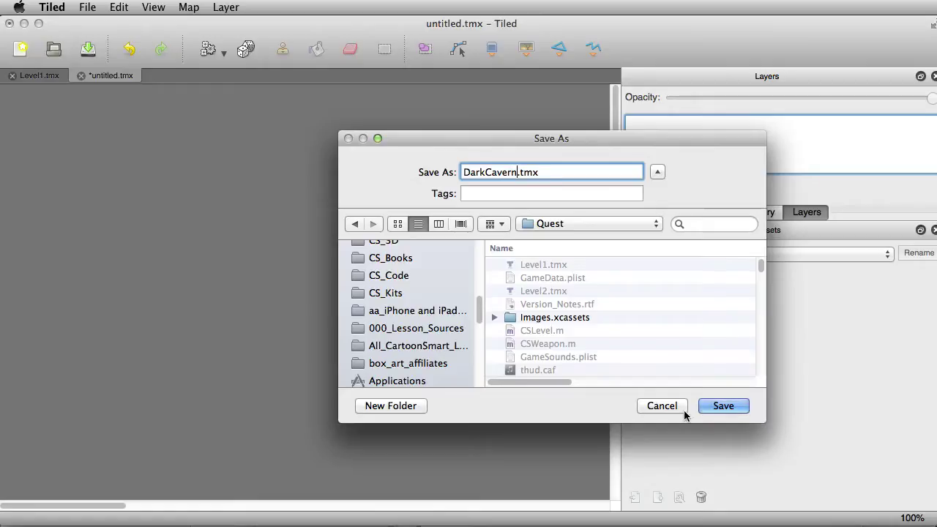
click(717, 407)
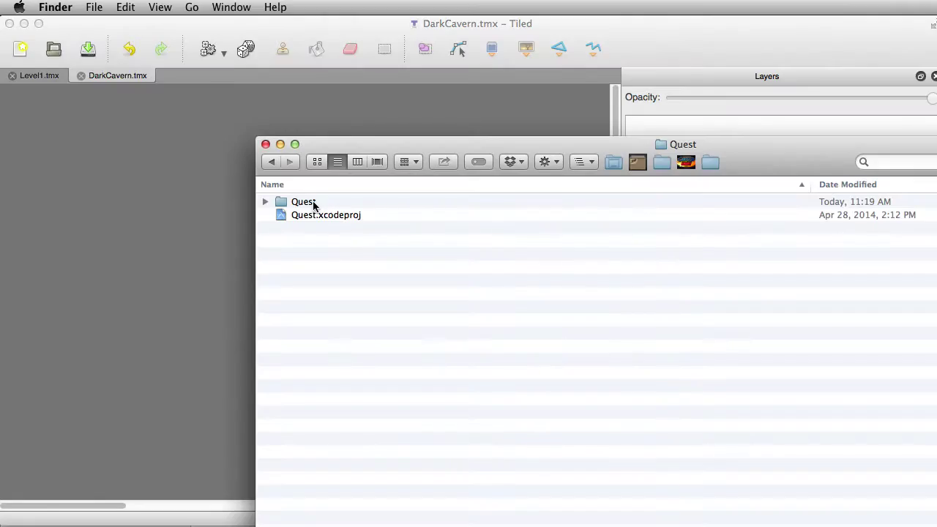
In Finder, select DarkCavern.tmx in the inner Quest folder and arrange the window so the Xcode project navigator stays accessible.
double_click(313, 205)
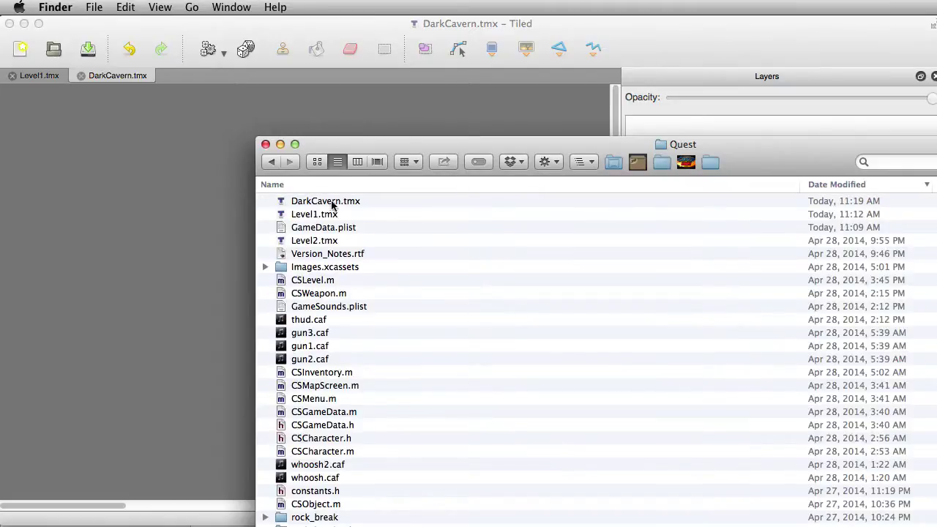
click(343, 202)
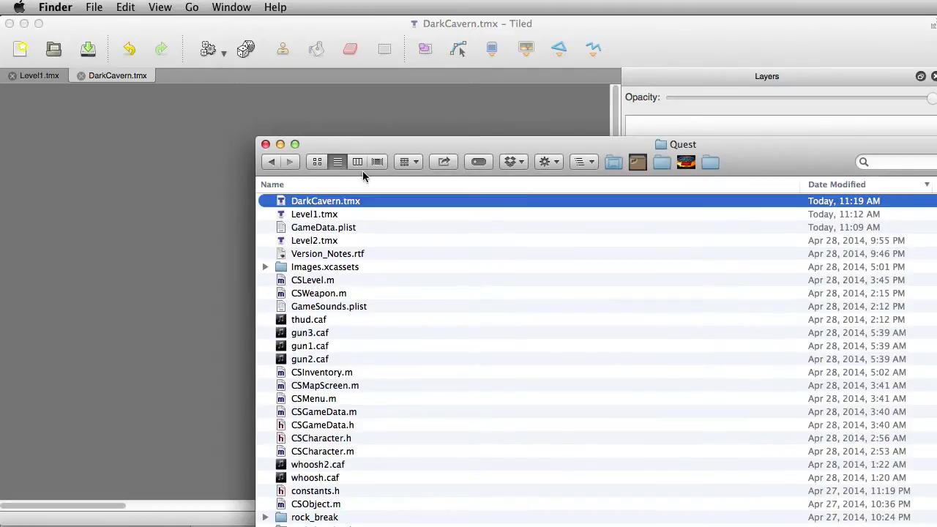
drag(936, 526, 774, 526)
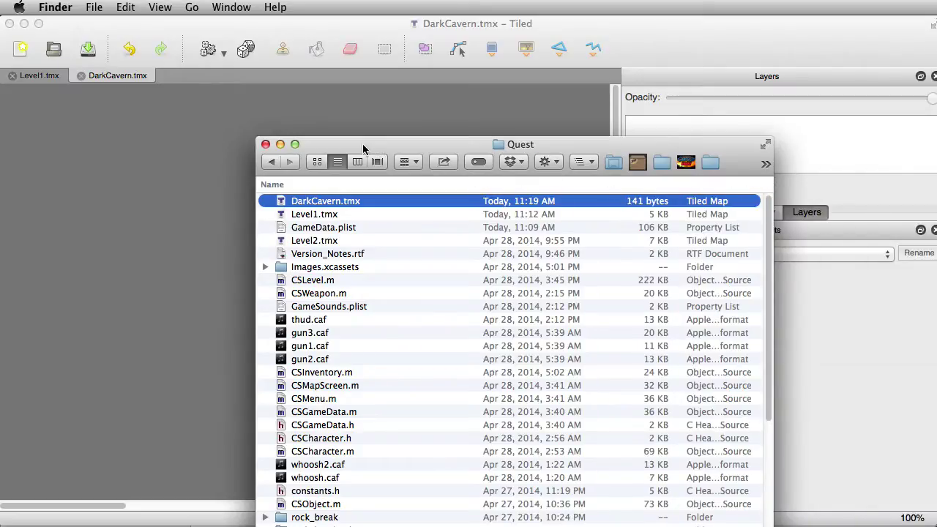
drag(392, 146, 936, 412)
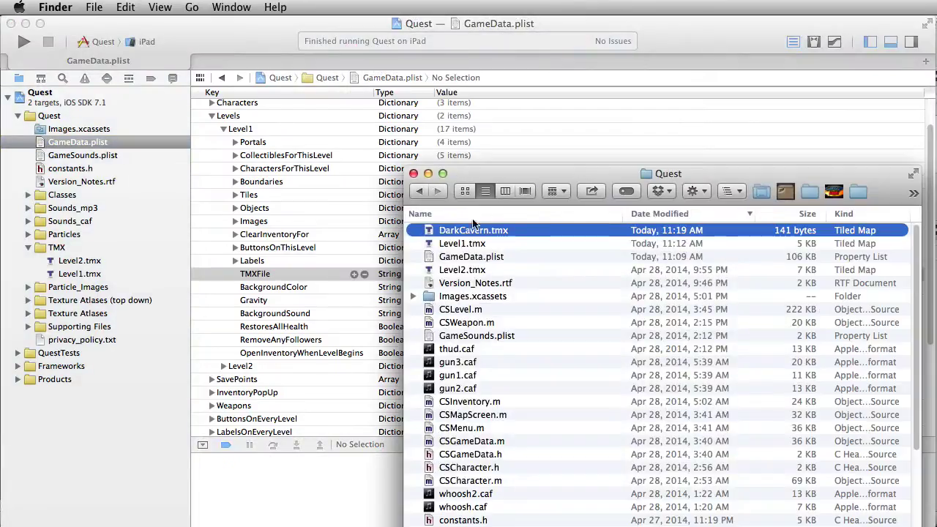
Add DarkCavern.tmx to the Xcode project's TMX group, copying it if needed and including both the Quest and QuestTests targets.
drag(472, 224, 108, 256)
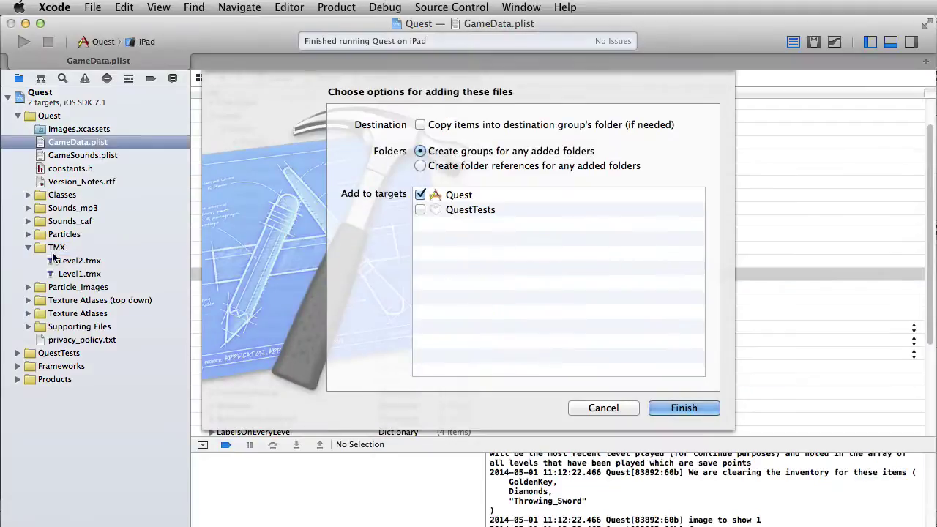
click(420, 124)
click(420, 210)
click(683, 409)
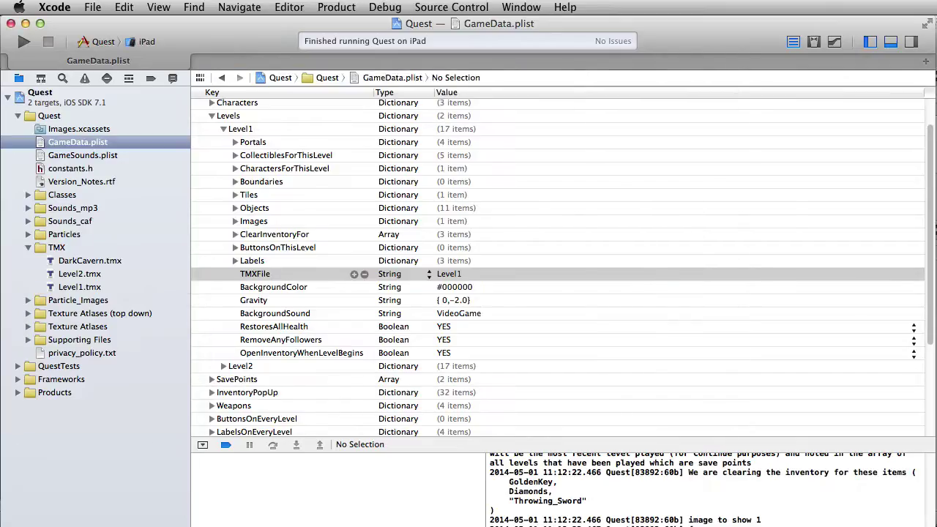
Check the contents of DarkCavern.tmx, and enter the new map's name as Level1's TMXFile value in GameData.plist.
click(89, 262)
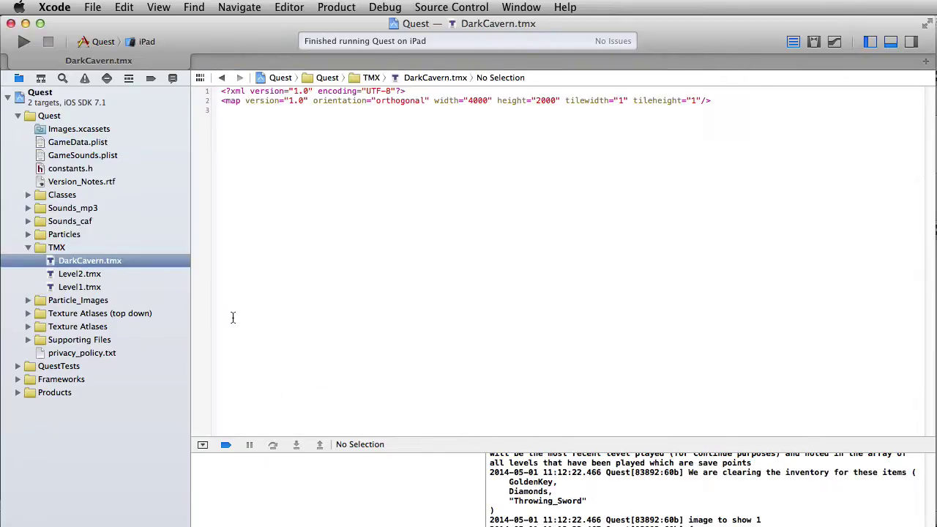
click(86, 155)
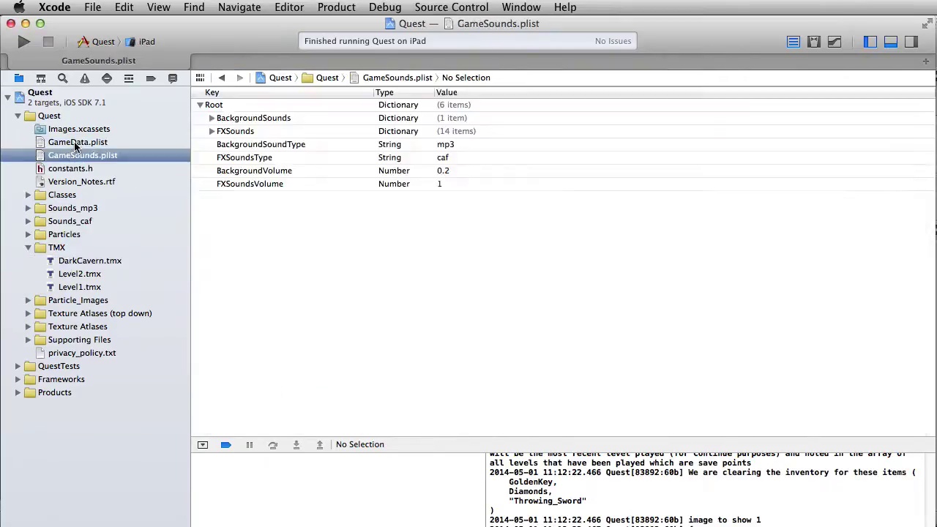
click(73, 142)
click(448, 277)
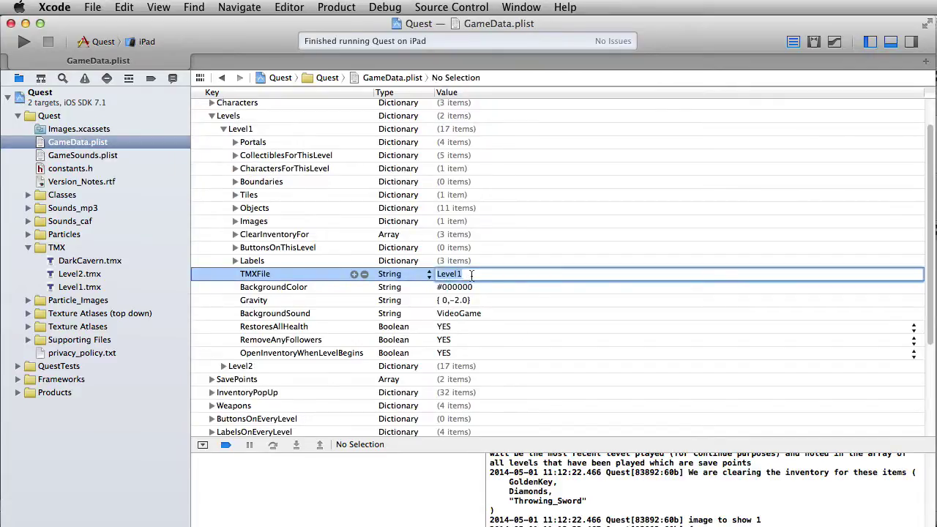
text(Dark)
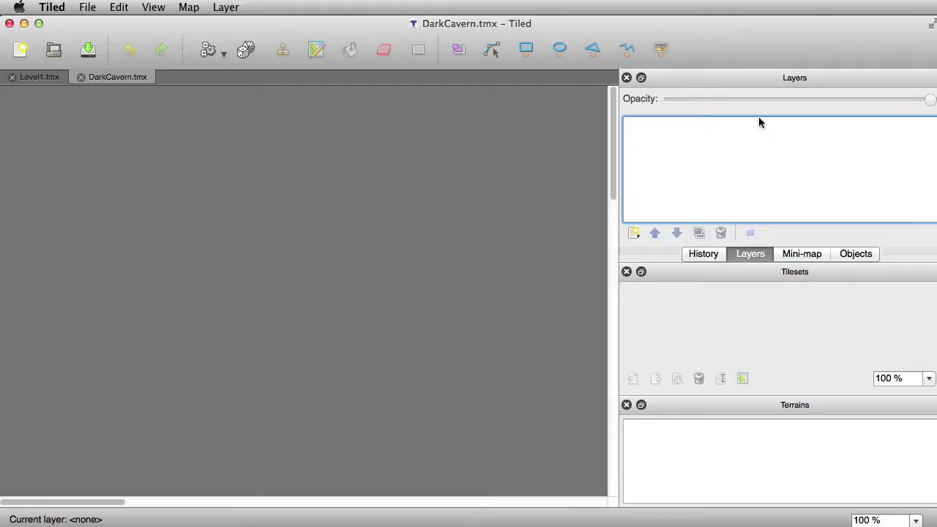
Add an object layer named "Starting stuff" to the DarkCavern map.
click(188, 6)
mouse_move(226, 7)
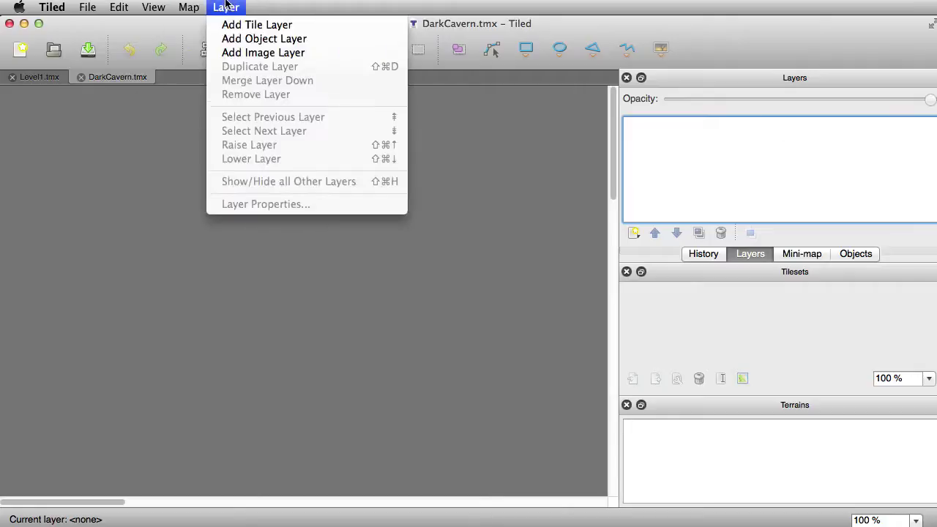
click(231, 42)
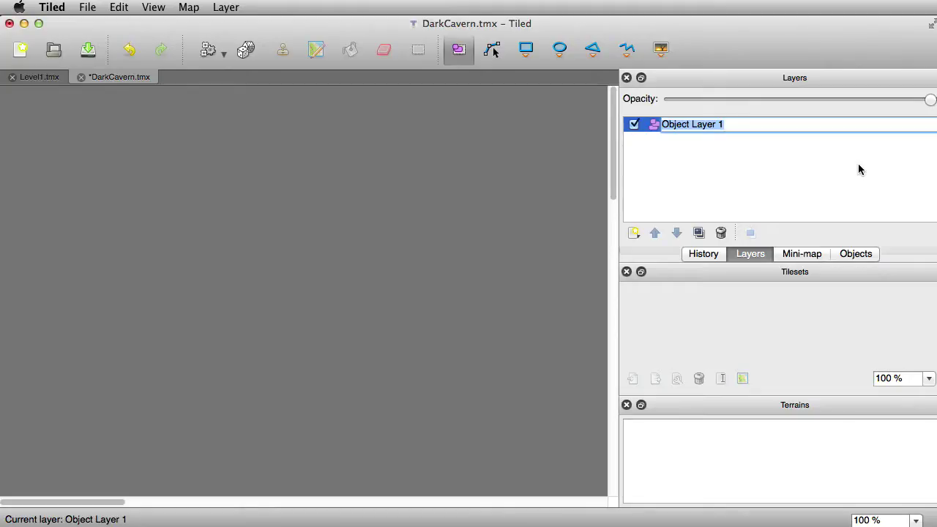
text(St)
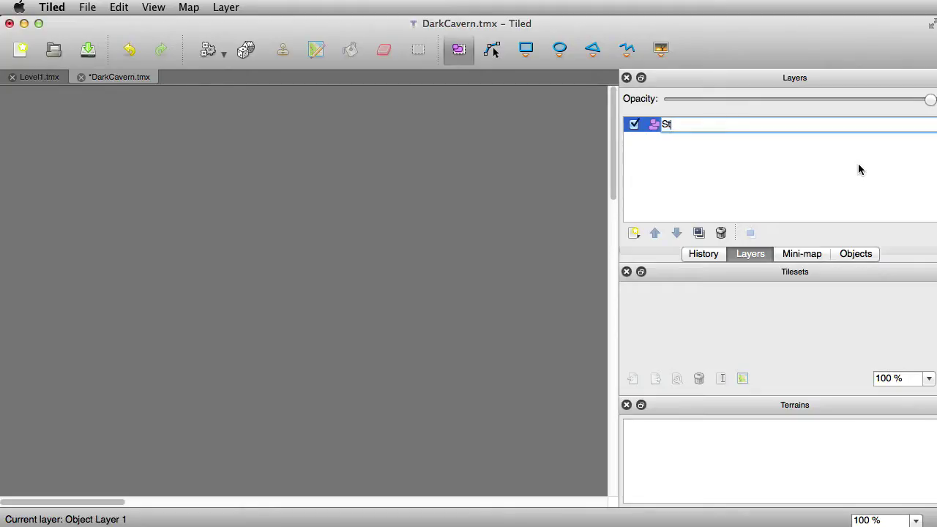
text(arting )
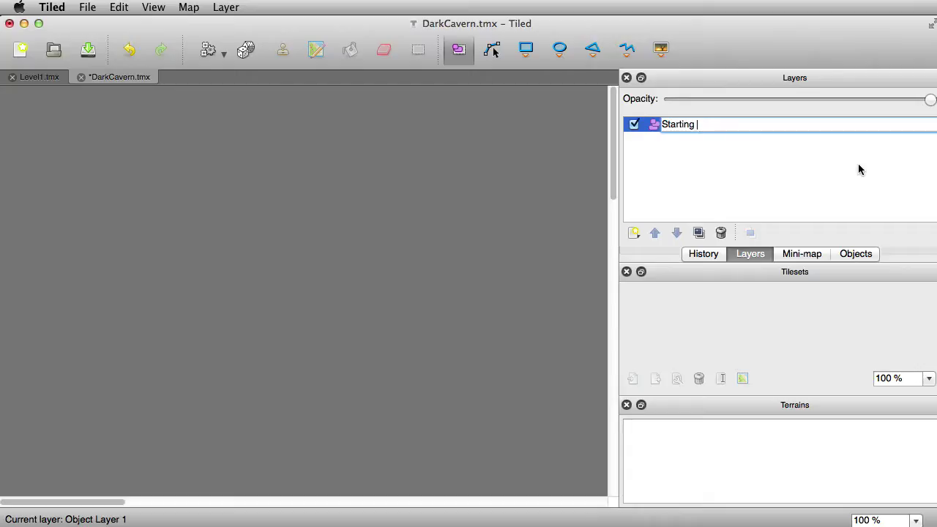
text(stuff)
key(Return)
mouse_move(620, 298)
mouse_down()
mouse_move(604, 297)
mouse_move(631, 297)
mouse_up()
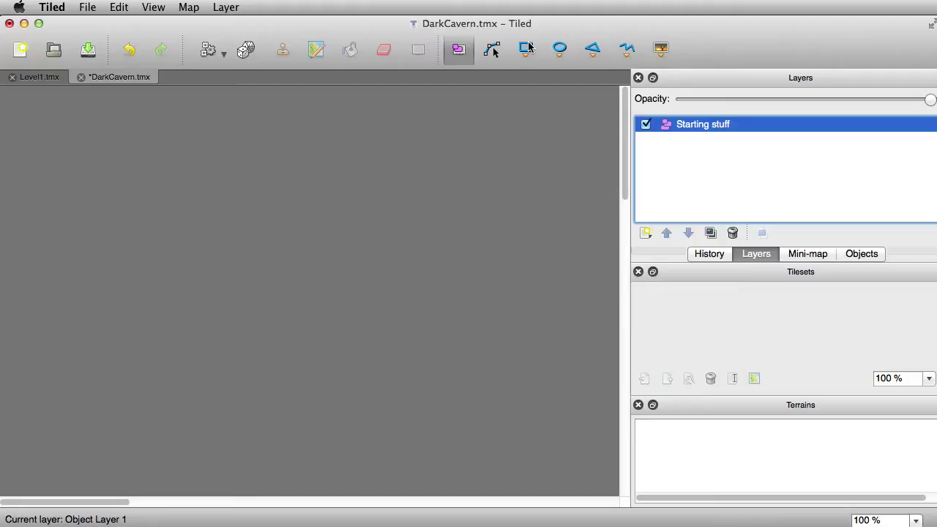
Draw a rectangle object about 73 by 72 pixels on the Starting stuff layer and expand that layer in the objects list.
click(528, 49)
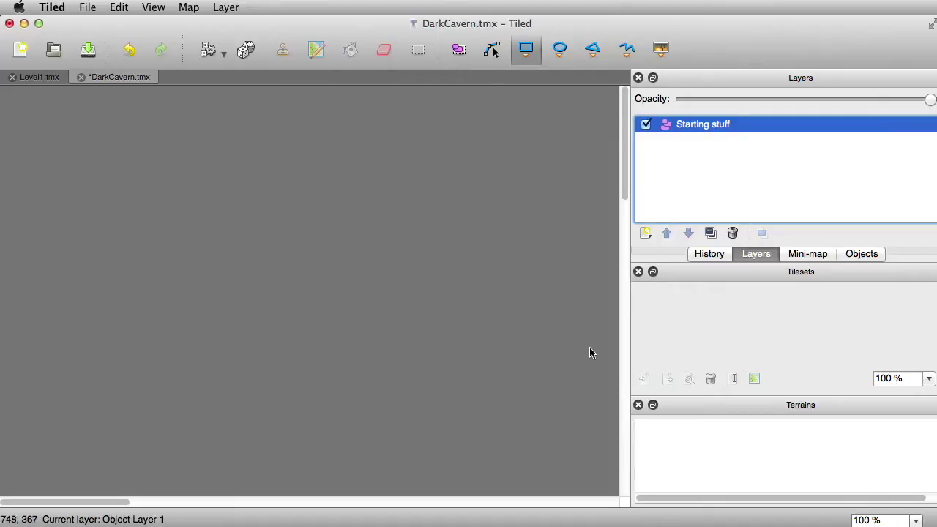
drag(164, 227, 219, 283)
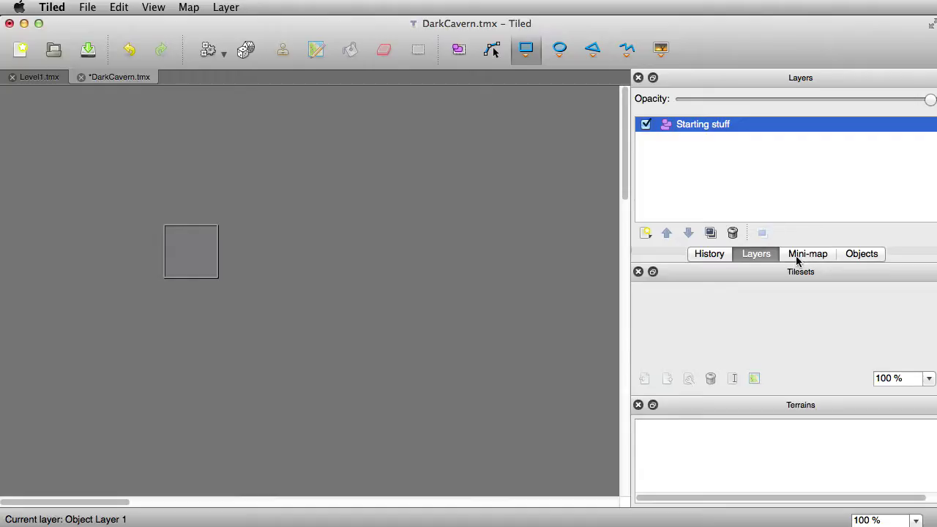
click(861, 257)
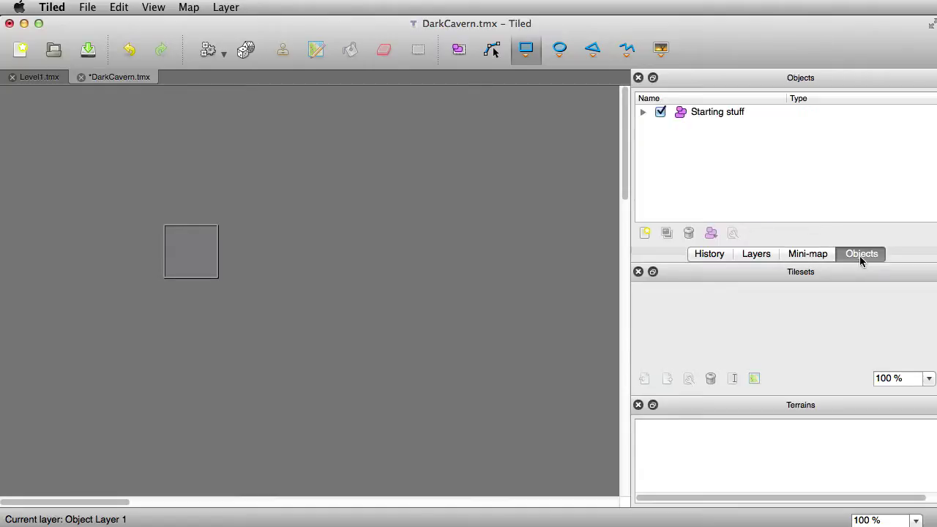
click(642, 112)
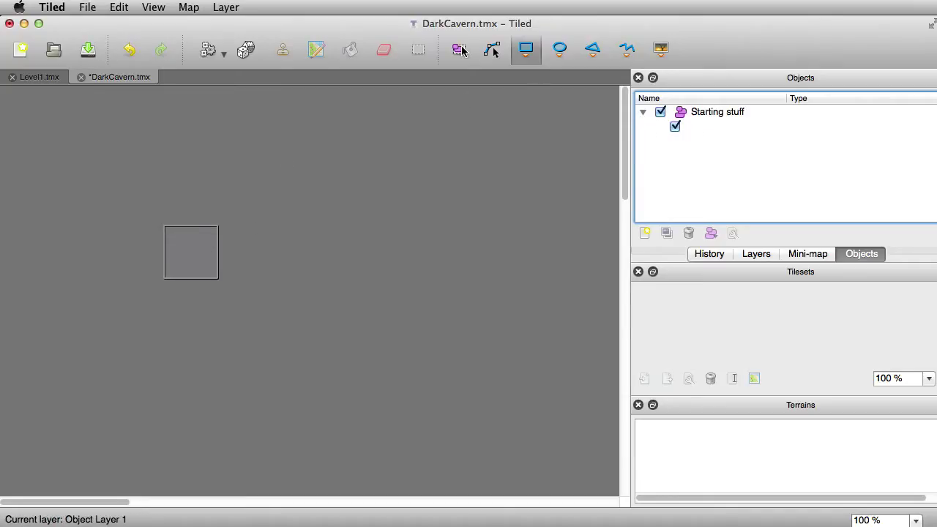
Select the new rectangle and set its type to Portals.
click(459, 49)
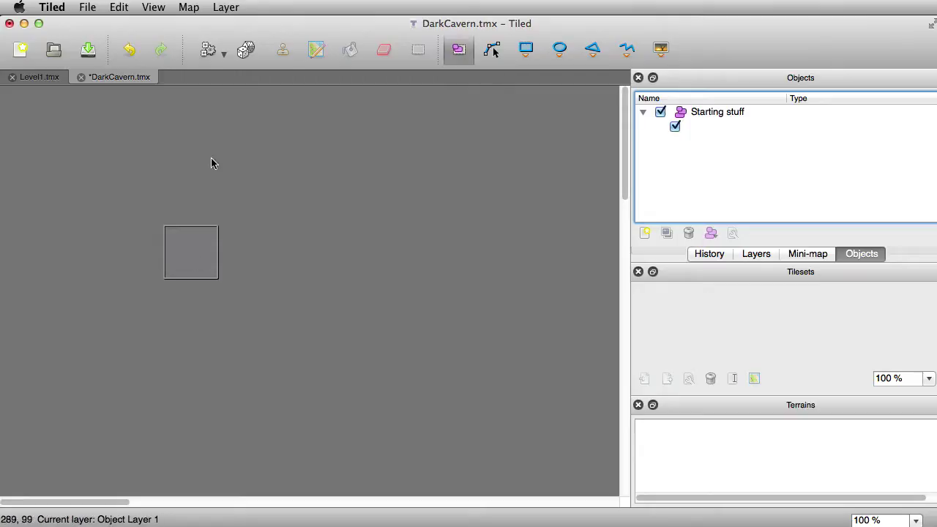
click(200, 244)
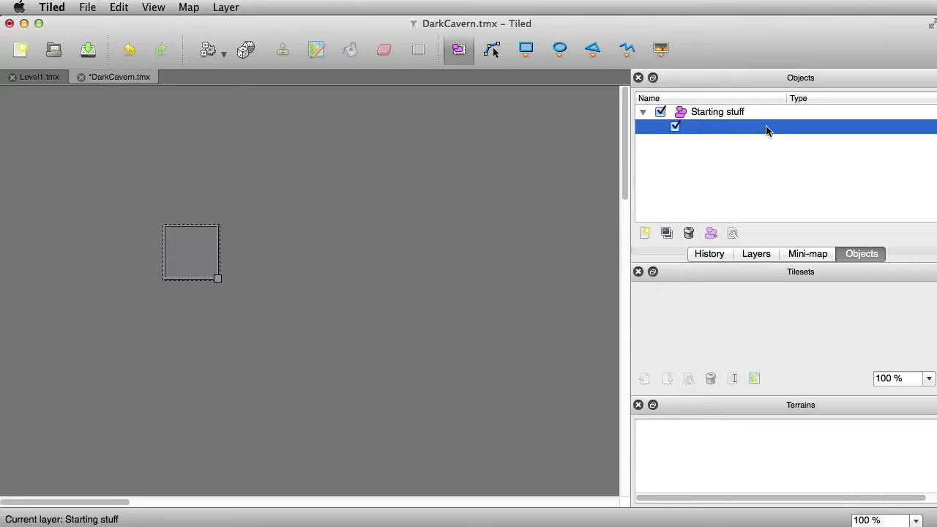
click(512, 209)
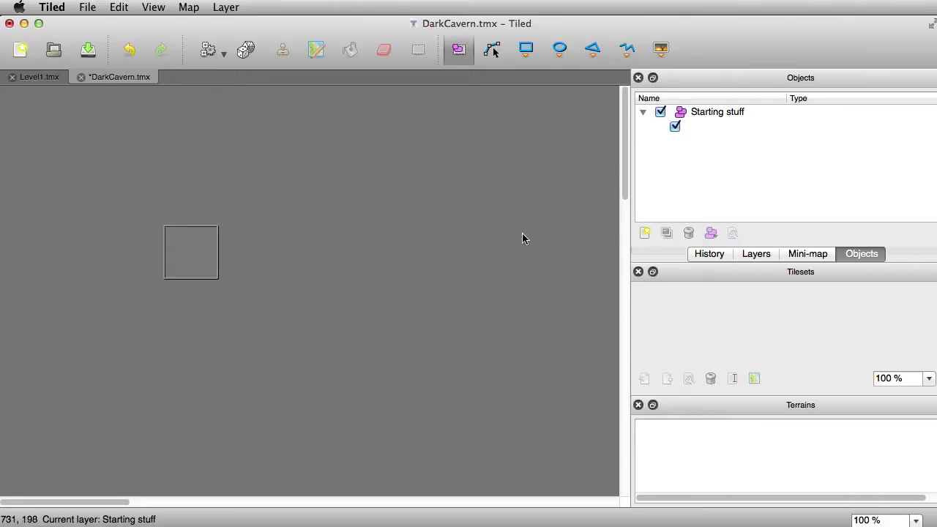
click(735, 129)
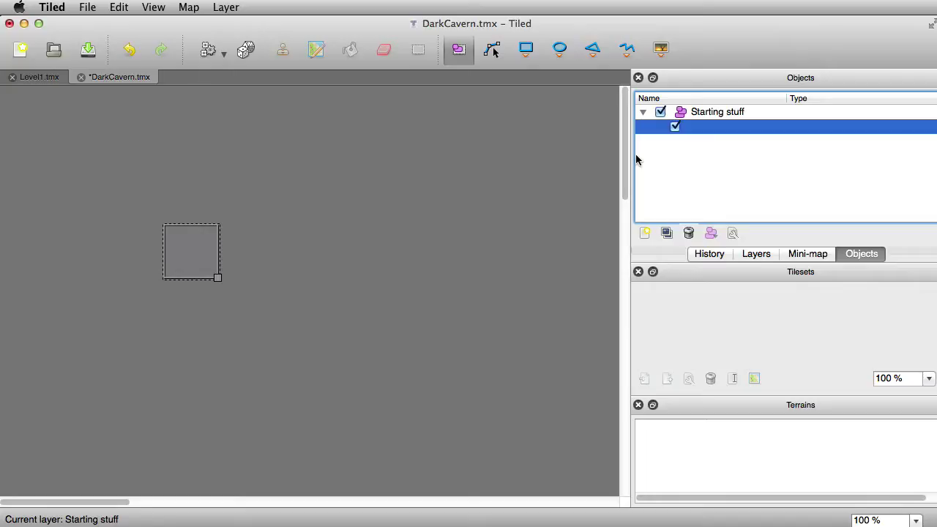
double_click(818, 127)
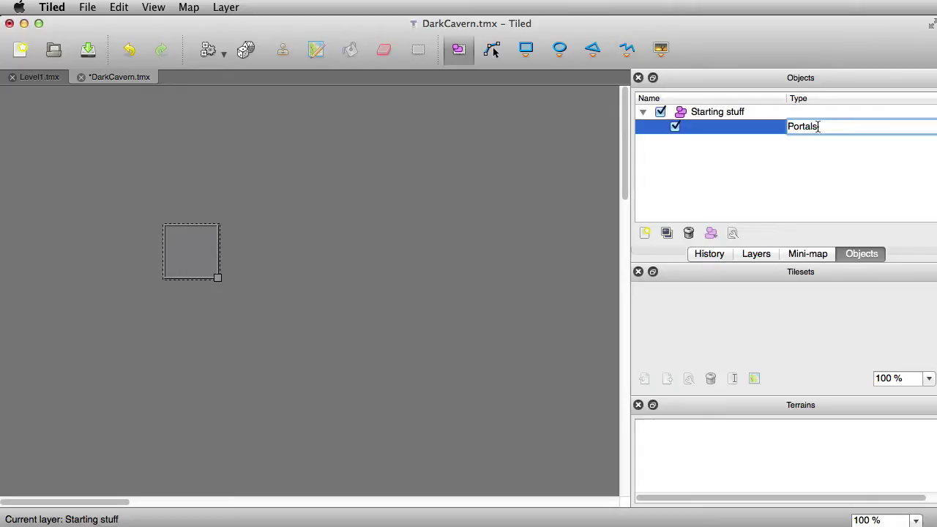
key(Return)
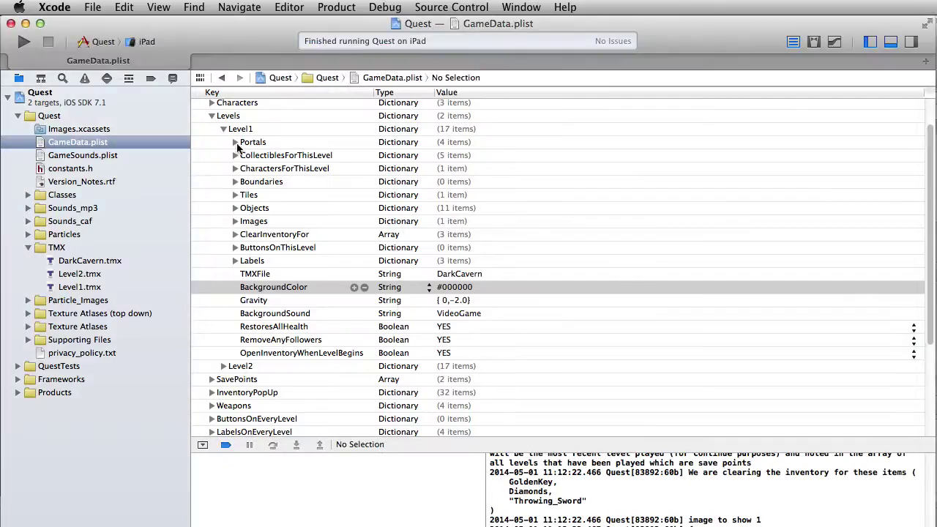
In Xcode, examine Level1's Portals dictionary in GameData.plist and the AppearFromPortalWhere, Depth and MakeOneWay entries of StartingPoint.
click(250, 142)
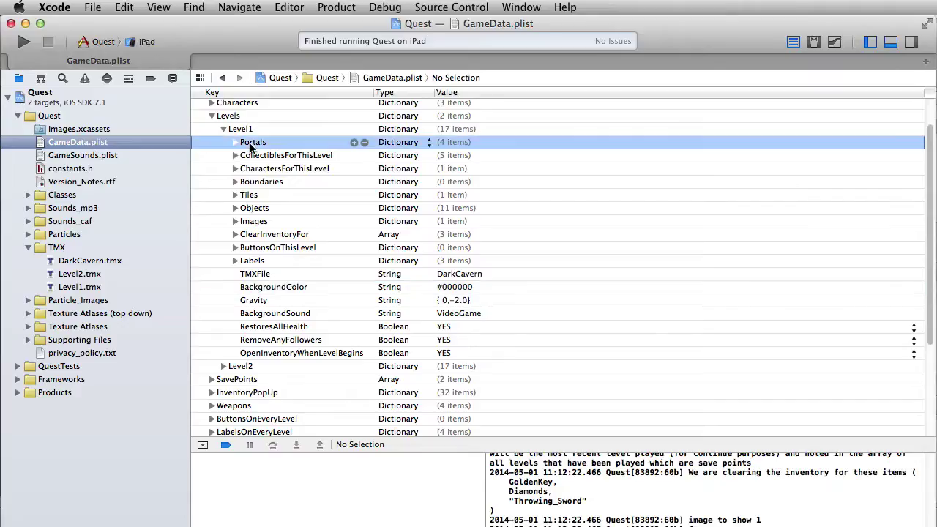
click(249, 130)
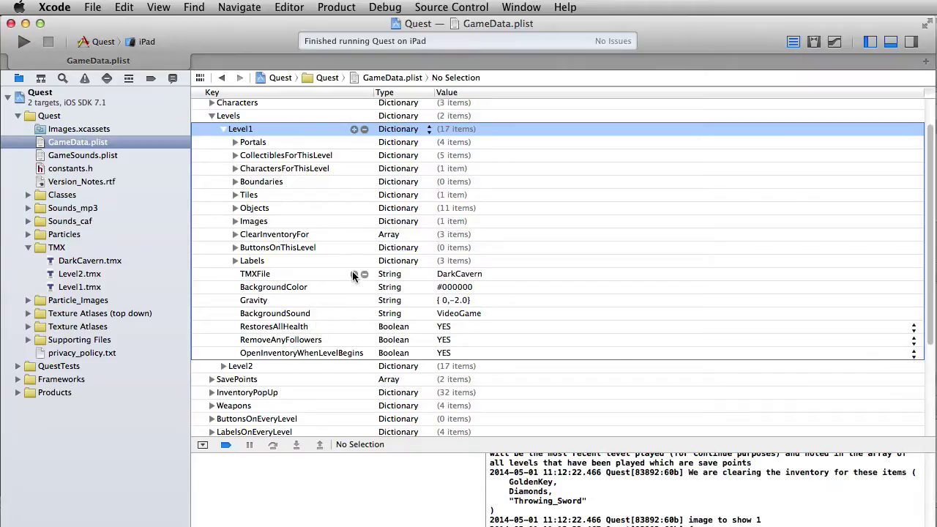
click(256, 144)
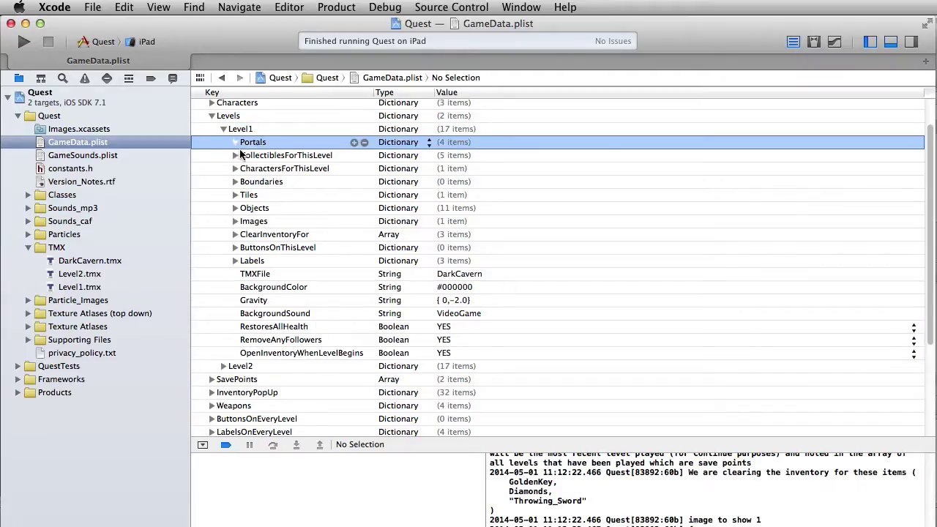
click(235, 143)
click(268, 157)
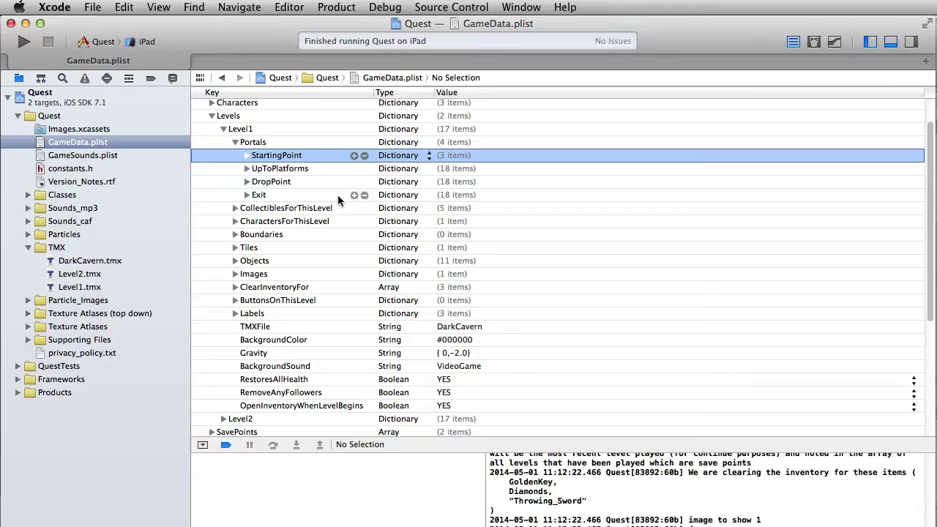
click(247, 155)
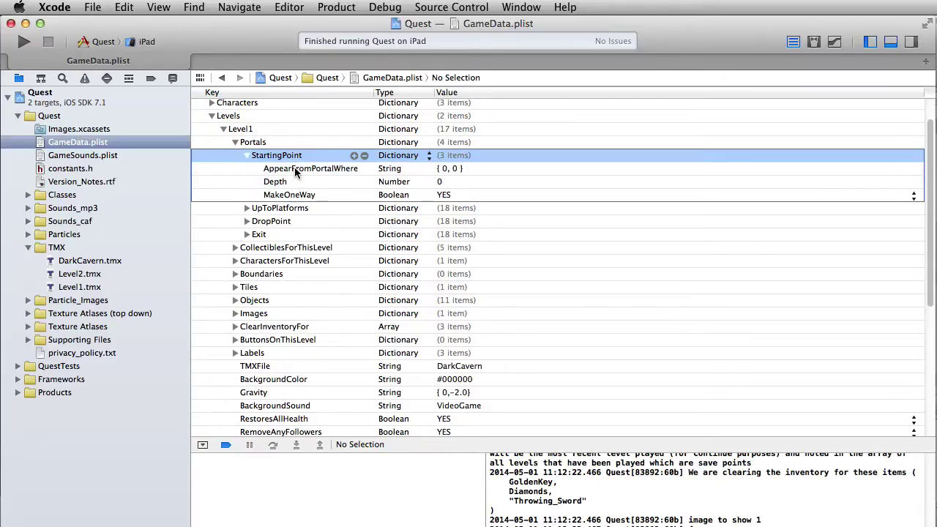
click(295, 171)
drag(375, 89, 480, 88)
click(301, 185)
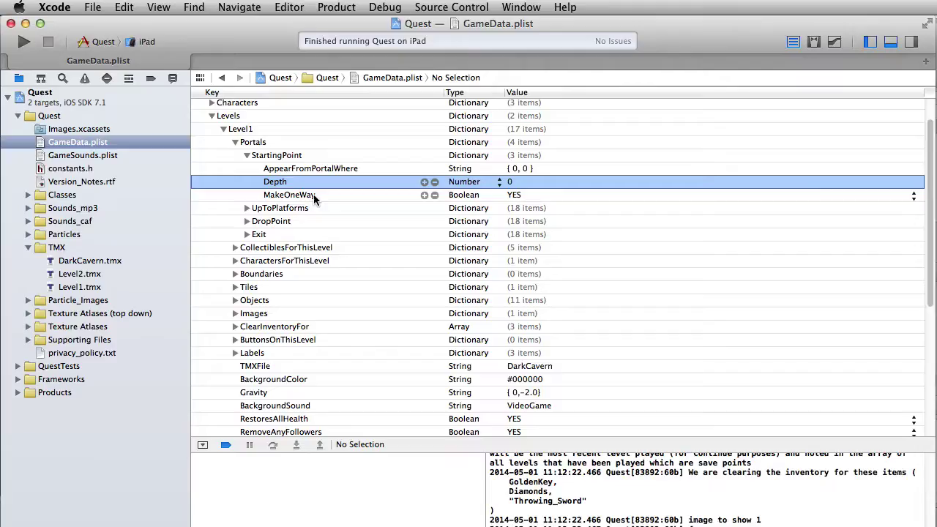
click(313, 194)
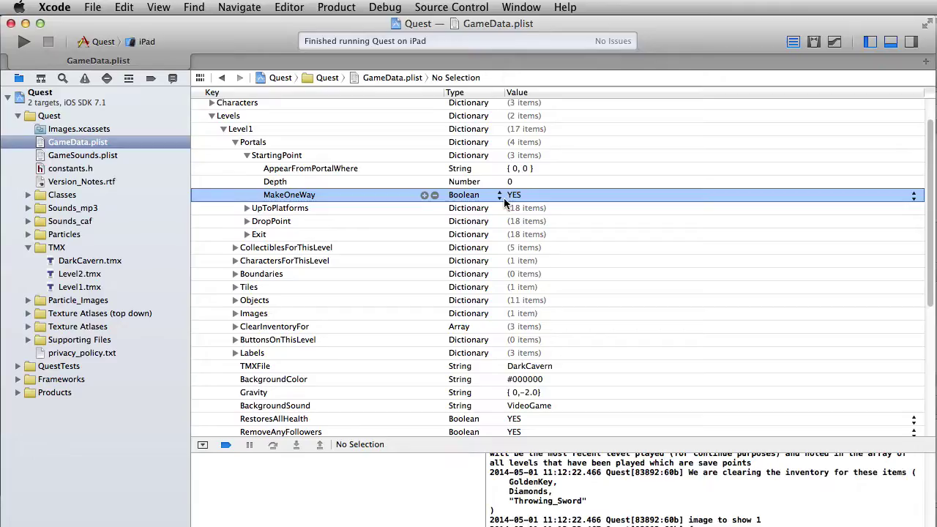
Set StartingPoint's AppearFromPortalWhere value to { 100, 0 } in GameData.plist.
click(277, 170)
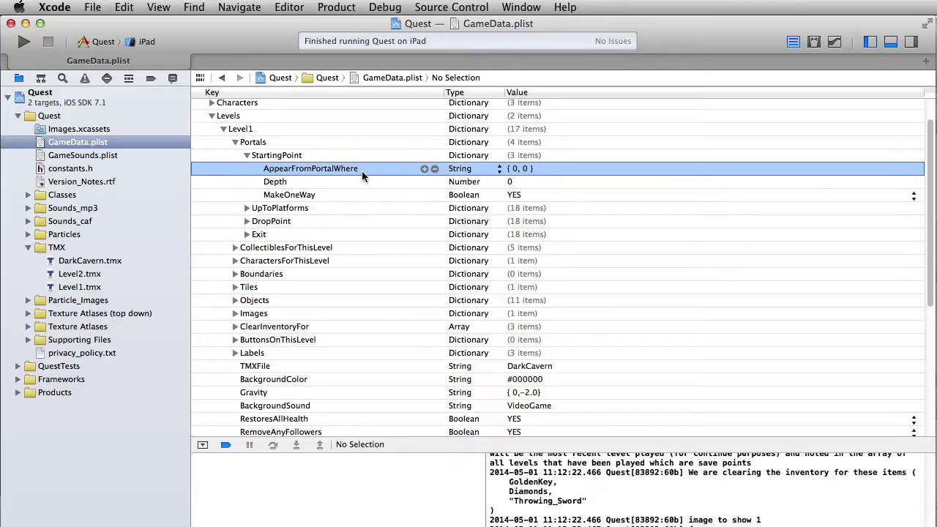
double_click(516, 169)
text(100)
click(499, 182)
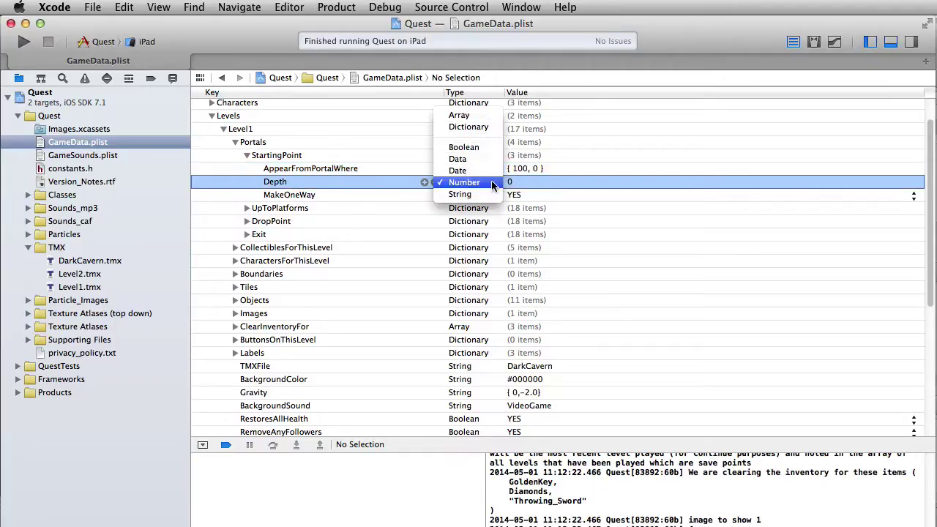
click(284, 164)
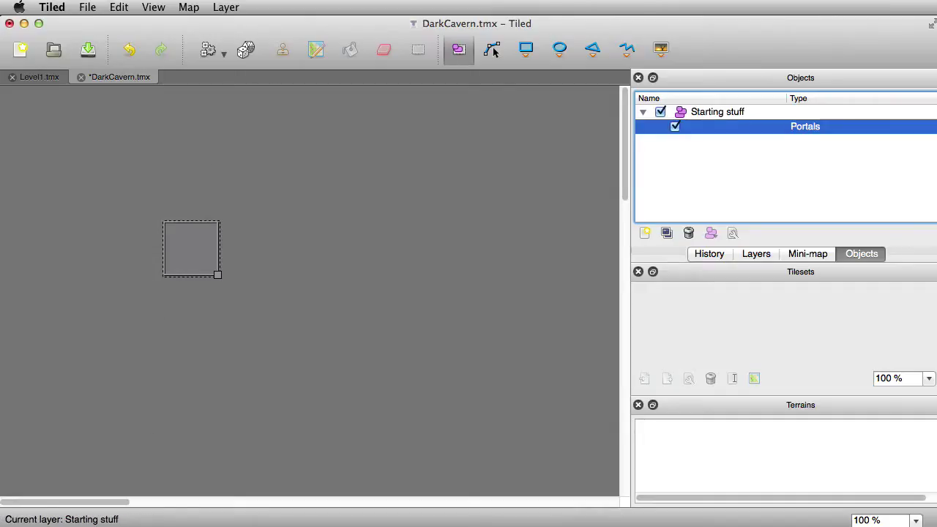
Switch back to Xcode and restore StartingPoint's AppearFromPortalWhere value to { 0, 0 }.
key(super+Tab)
double_click(523, 174)
key(BackSpace)
key(BackSpace)
key(Return)
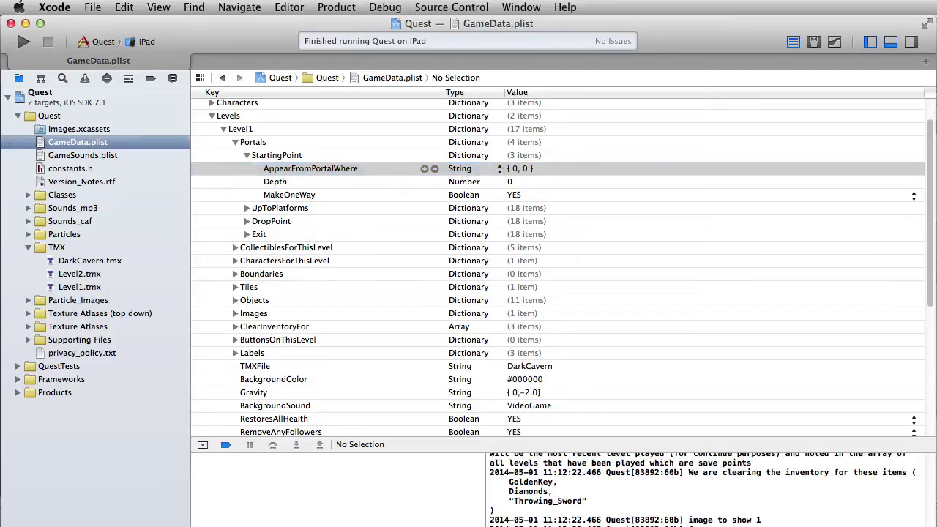
Collapse StartingPoint and copy its key name from Level1's Portals dictionary.
click(265, 156)
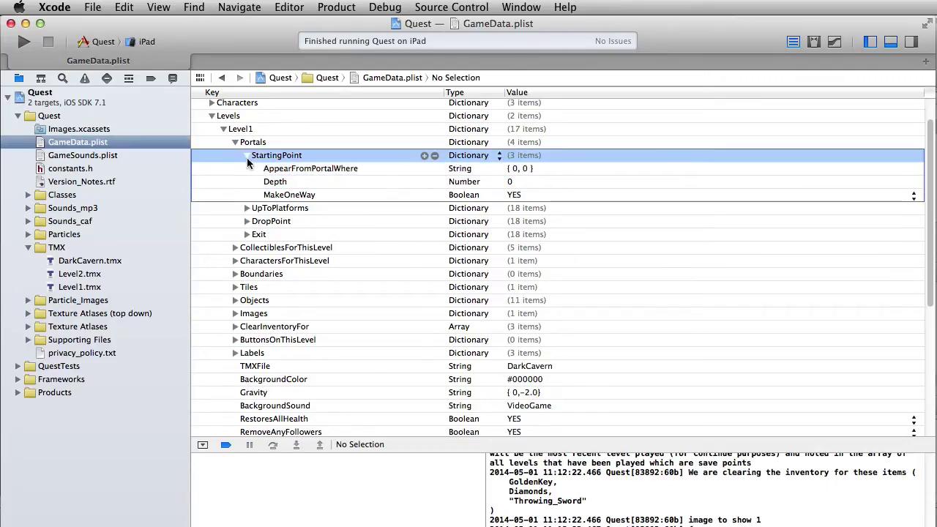
click(248, 155)
click(278, 157)
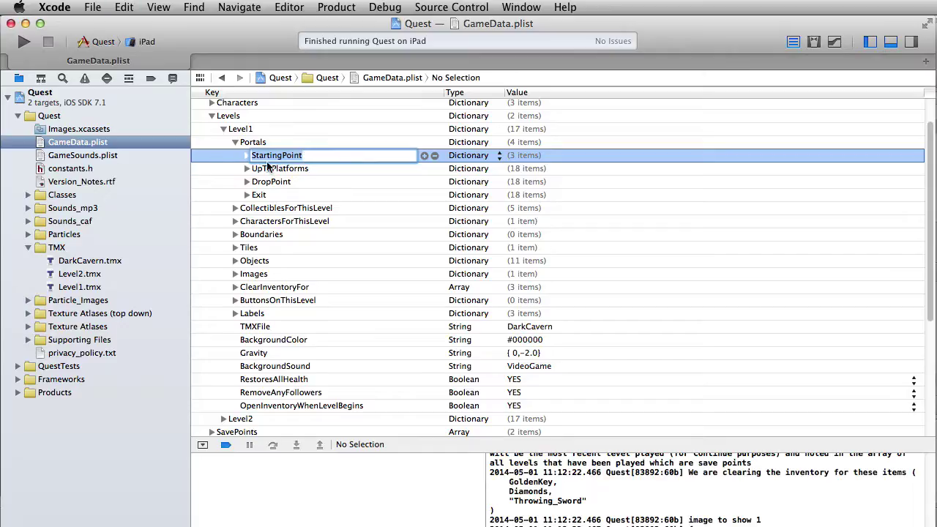
click(267, 168)
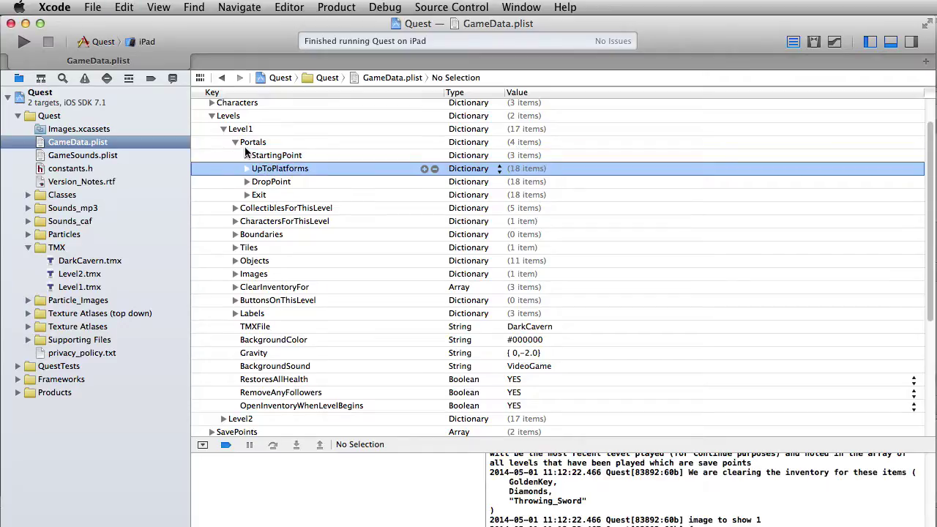
click(247, 146)
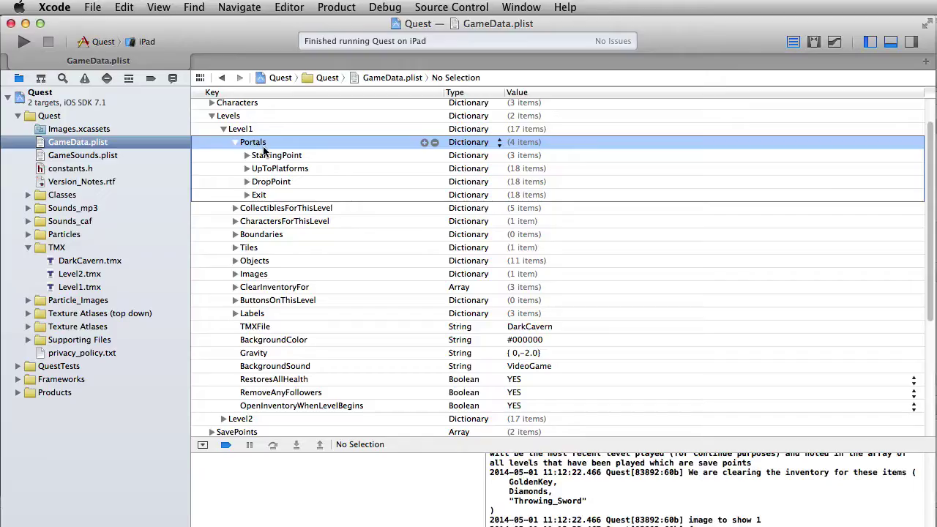
double_click(262, 156)
key(super+c)
click(283, 169)
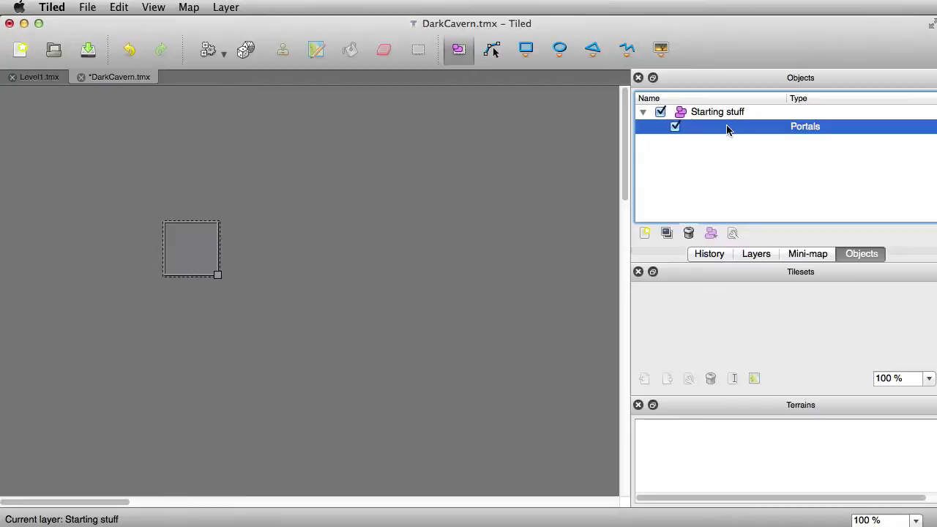
In Tiled, paste StartingPoint as the name of the Portals rectangle and save the DarkCavern map.
double_click(743, 132)
key(super+v)
click(782, 183)
key(super+s)
Check the StartingPoint rectangle's name, type, position and size in its object properties, and accept them as they are.
click(208, 269)
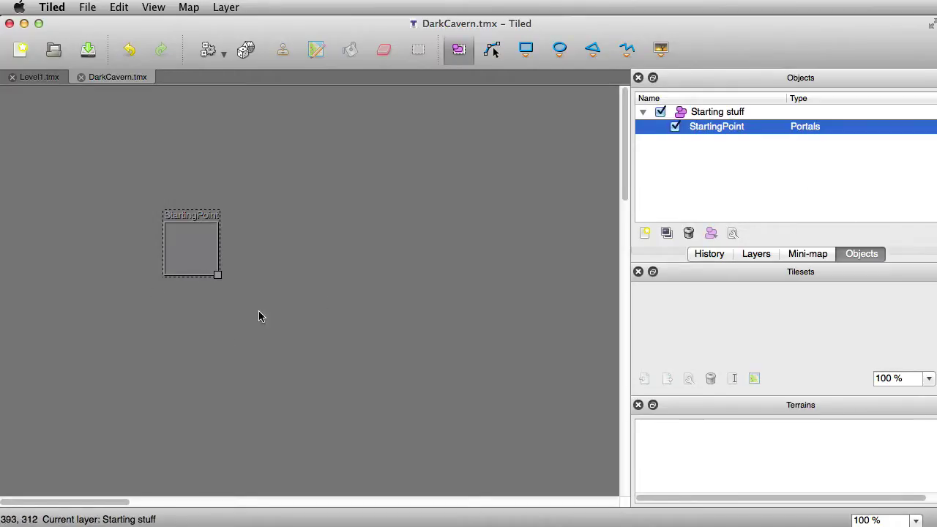
double_click(195, 267)
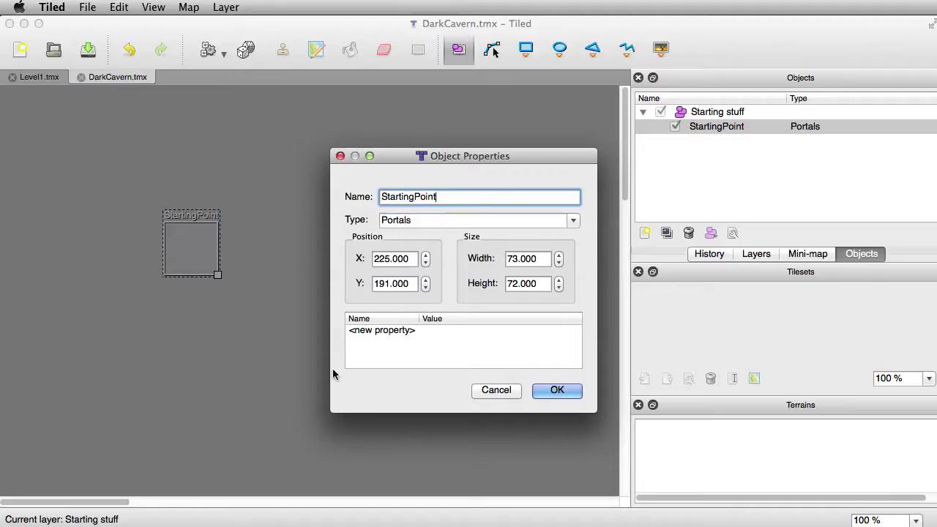
key(Tab)
key(shift+Tab)
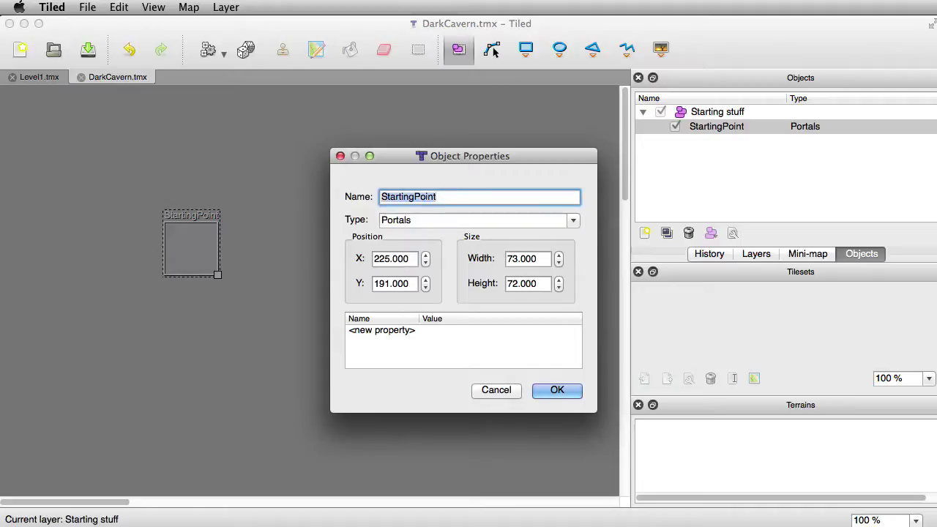
click(565, 393)
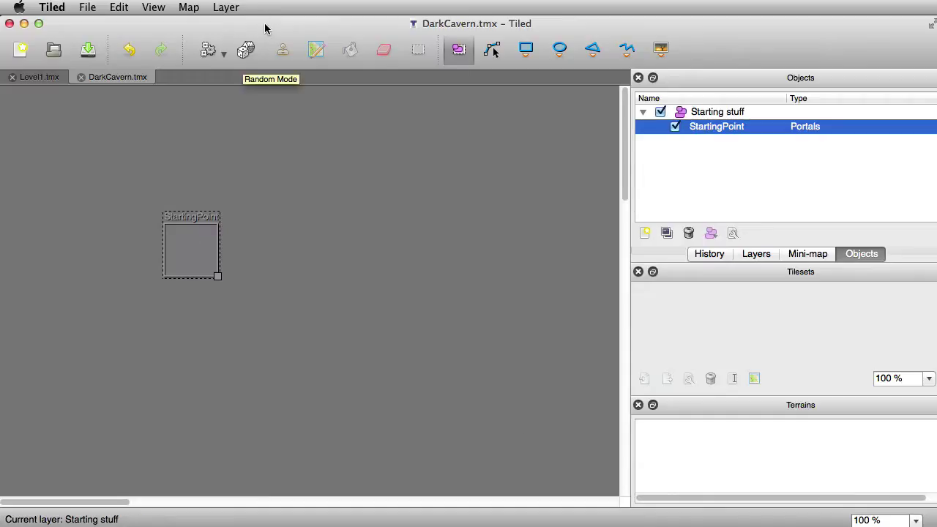
Shift the StartingPoint rectangle slightly right and up, test a fresh Quest game from Xcode, and move the simulator window aside.
drag(201, 230, 222, 243)
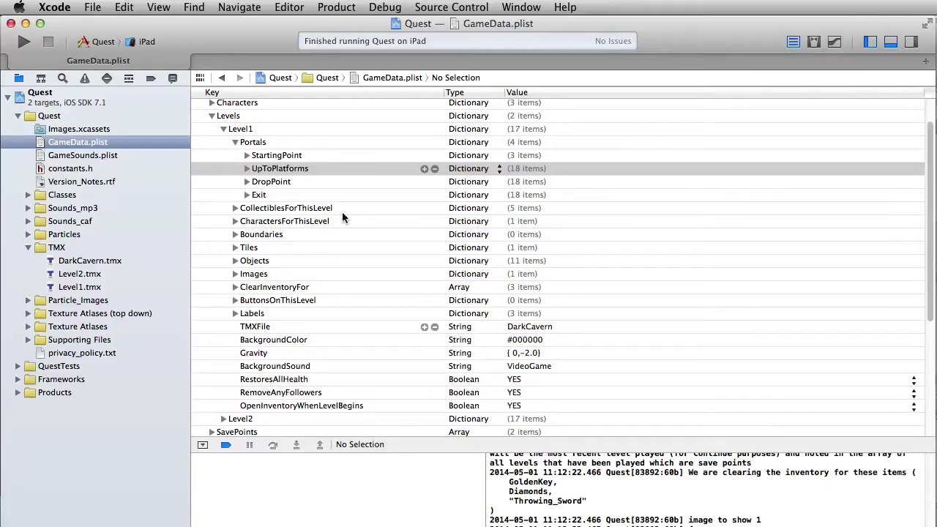
click(22, 42)
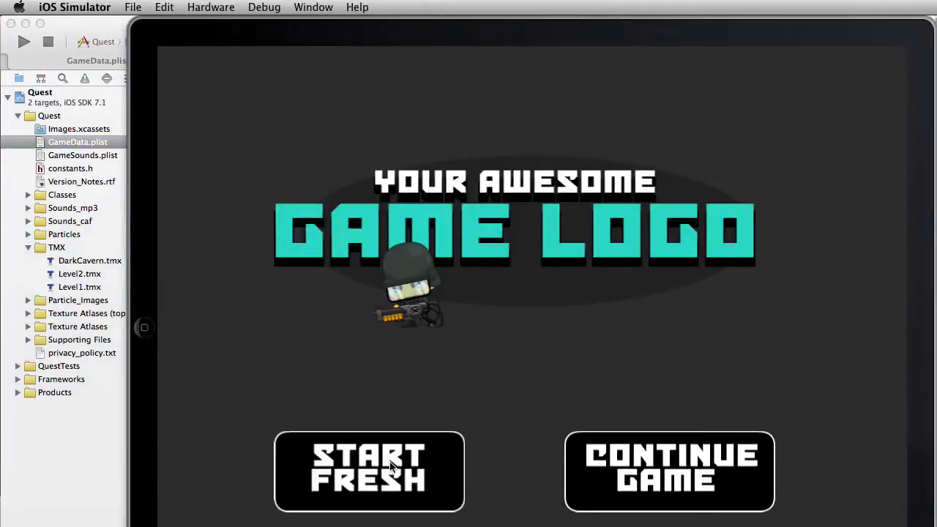
click(383, 489)
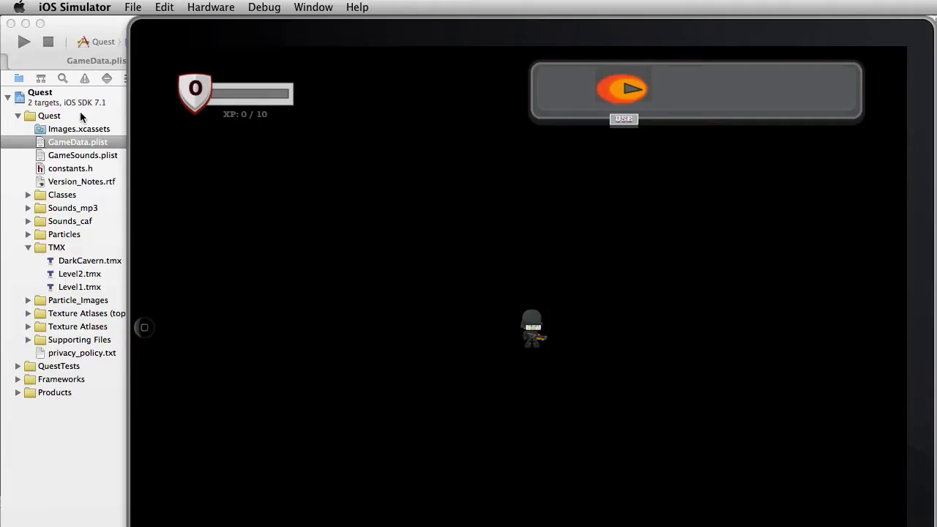
drag(158, 27, 936, 52)
click(706, 43)
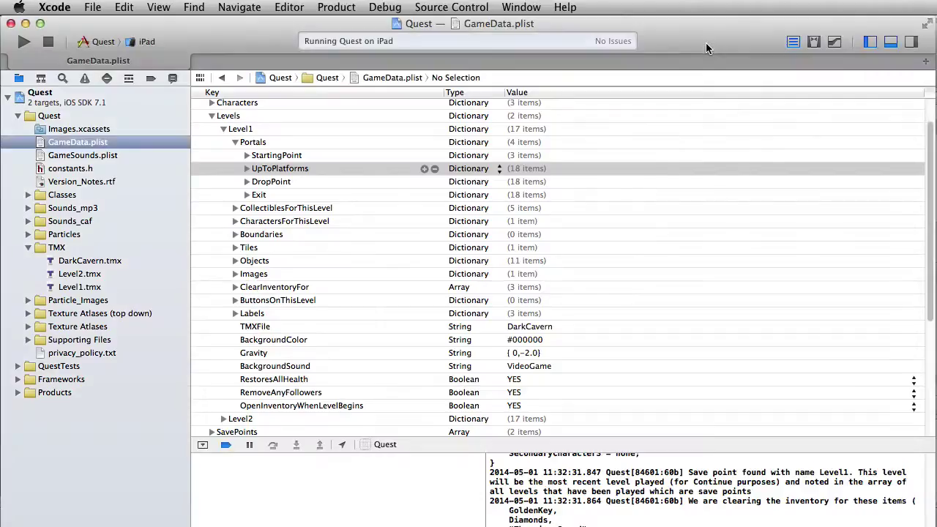
Switch to Tiled and draw a large rectangle object enclosing StartingPoint, undoing the first attempt.
key(super+Tab)
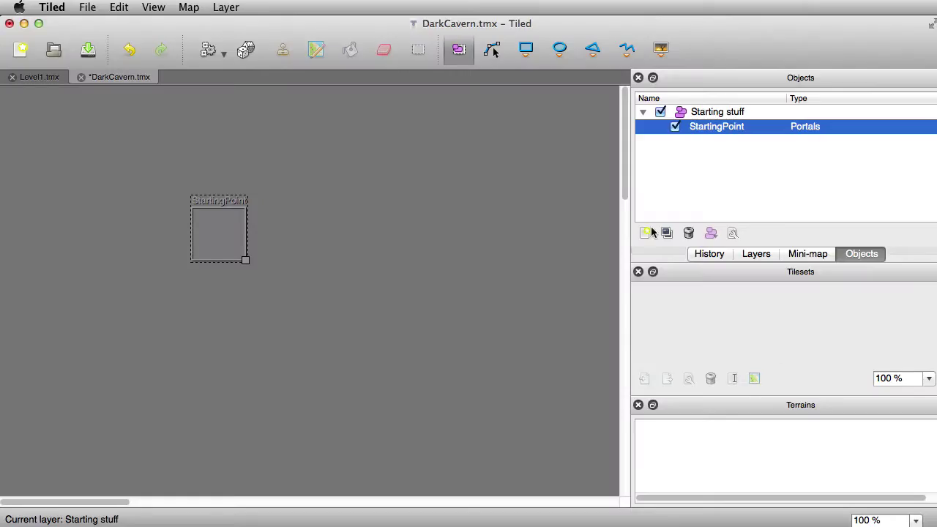
click(529, 52)
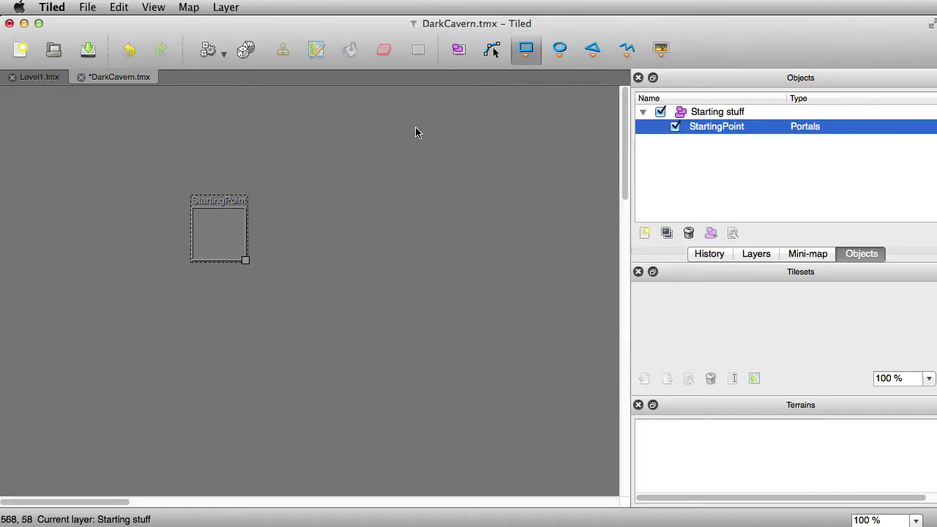
drag(35, 320, 432, 383)
key(super+z)
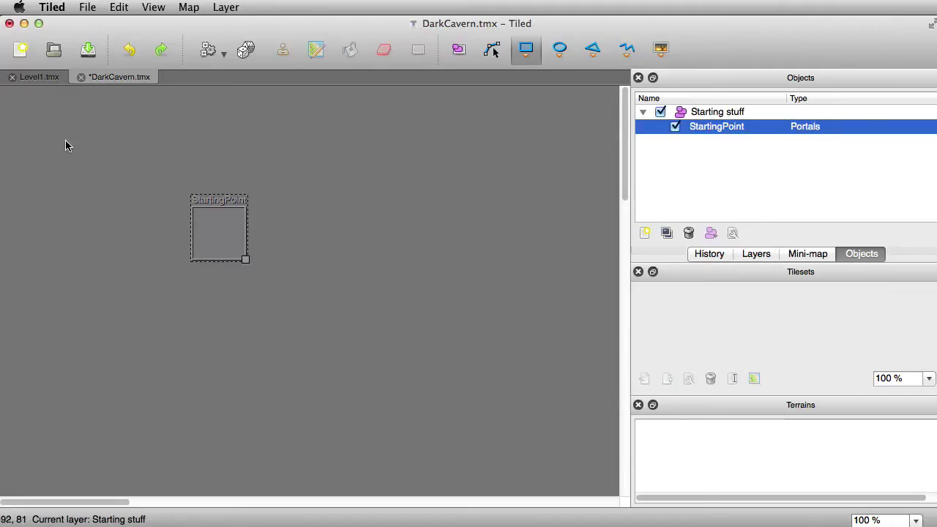
mouse_move(270, 287)
mouse_down()
mouse_move(535, 442)
mouse_move(470, 436)
mouse_up()
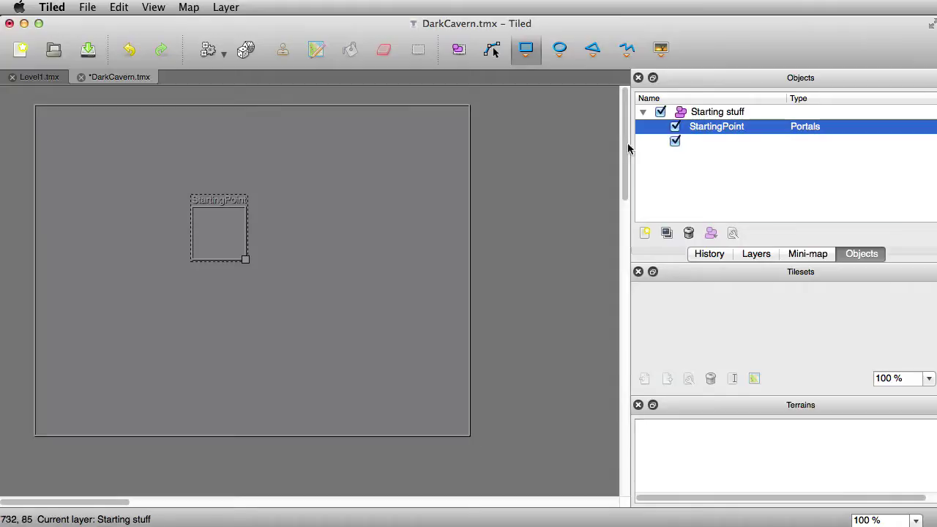
Set the large rectangle's type to Boundaries and save the DarkCavern map.
double_click(805, 141)
text(Bou)
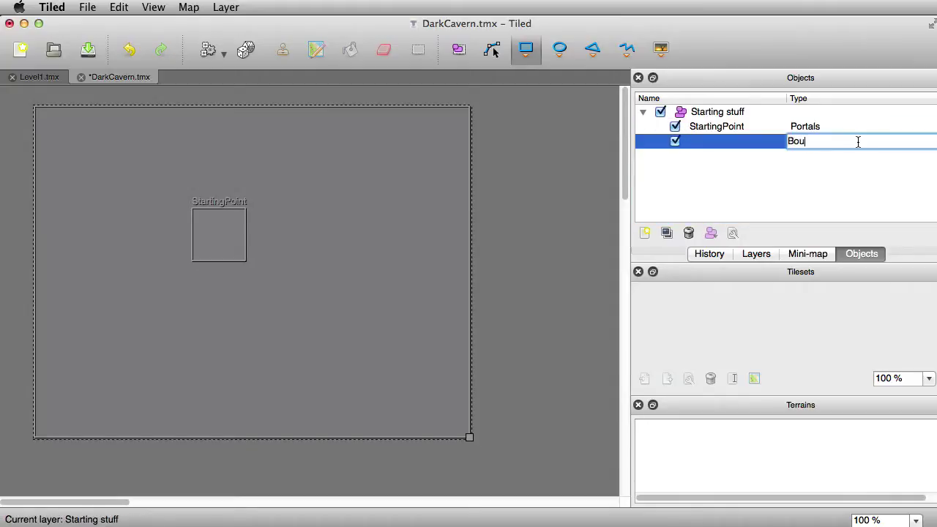
text(ndaries)
key(Return)
key(super+s)
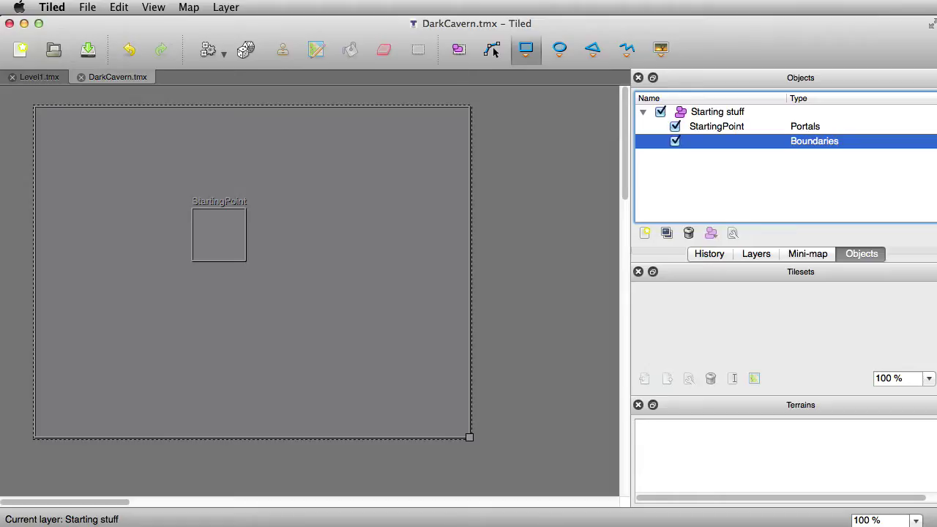
Switch to Xcode, run Quest and start a fresh game to test the boundary, and minimize the simulator.
key(super+Tab)
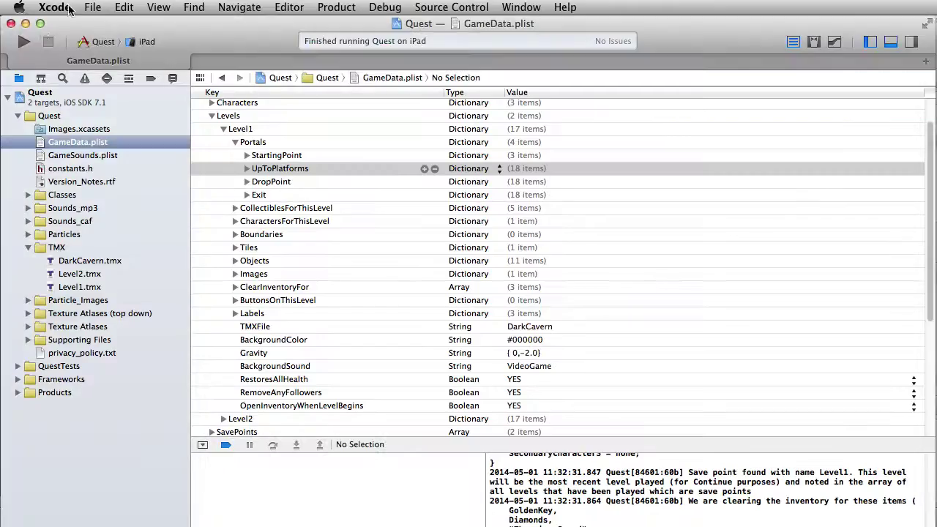
click(29, 44)
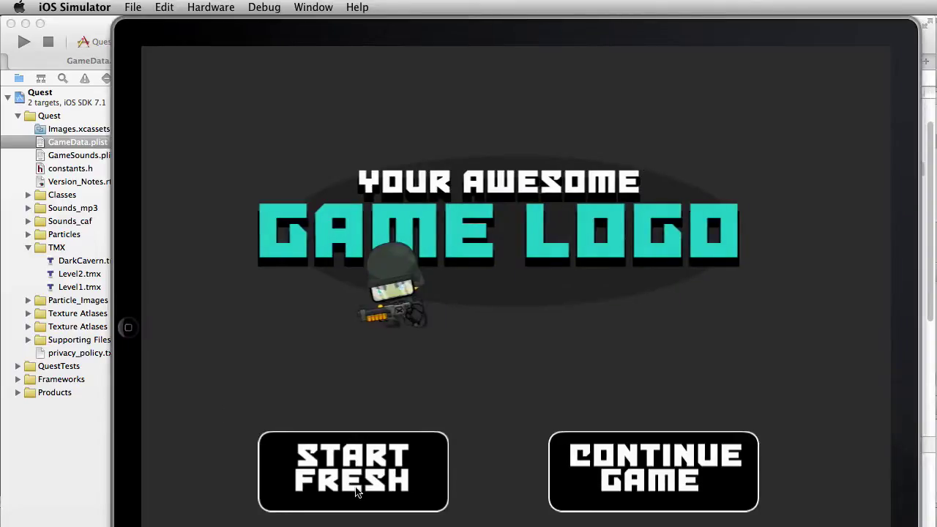
click(357, 492)
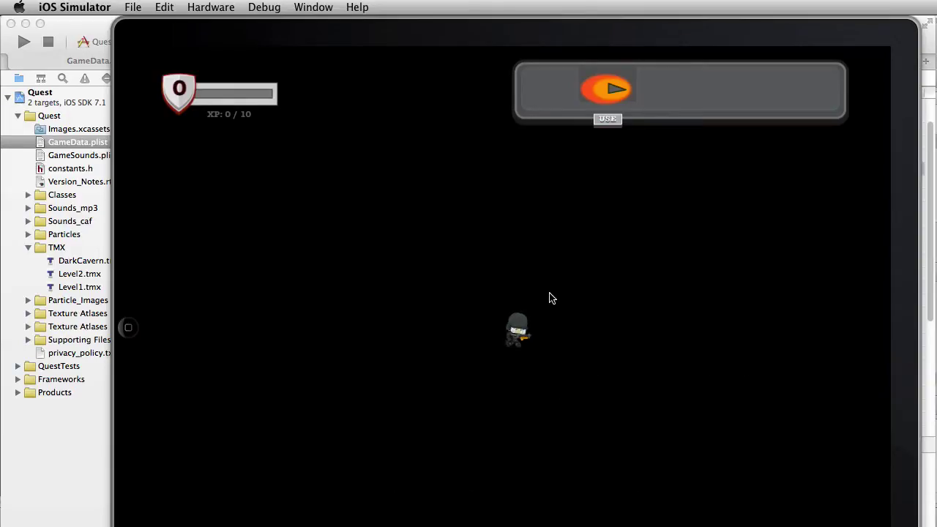
key(super+m)
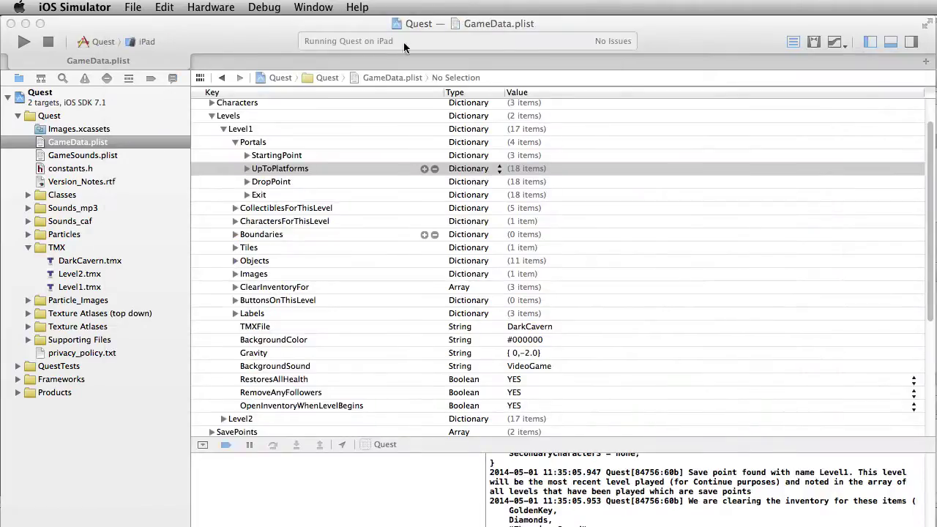
In GameData.plist, expand DebugSettings and set DebugAllBodies to YES.
scroll(229, 146, up, 3)
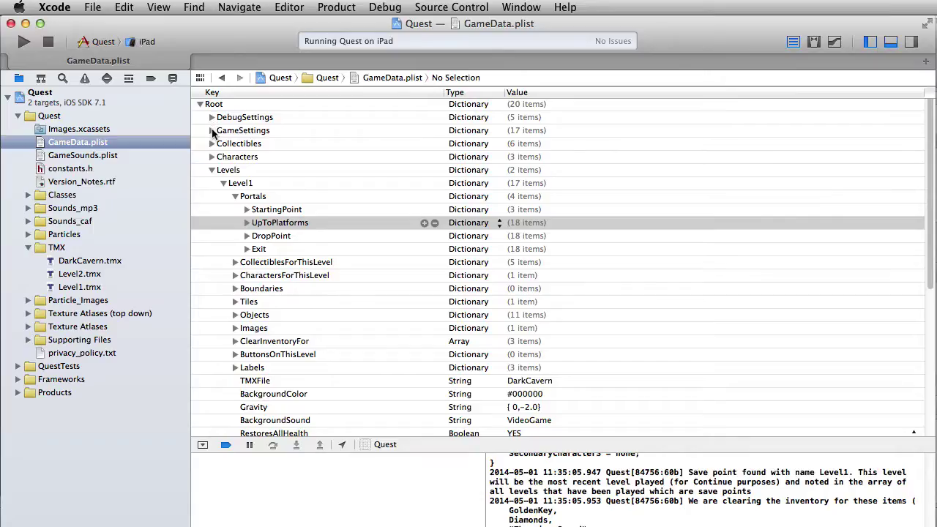
click(211, 117)
click(511, 130)
click(510, 131)
text(YES)
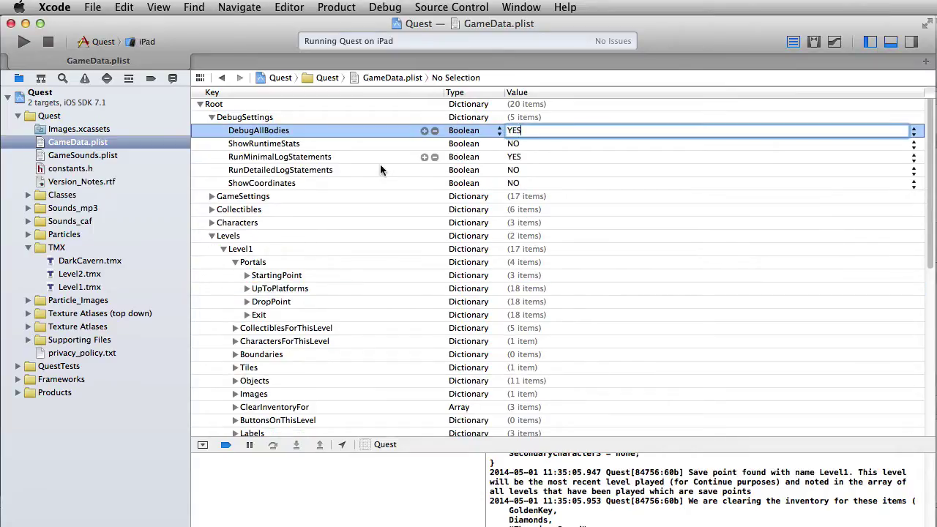
click(324, 156)
Run Quest, start a fresh game, walk the character back and forth along the boundary floor, and quit the simulator.
click(22, 42)
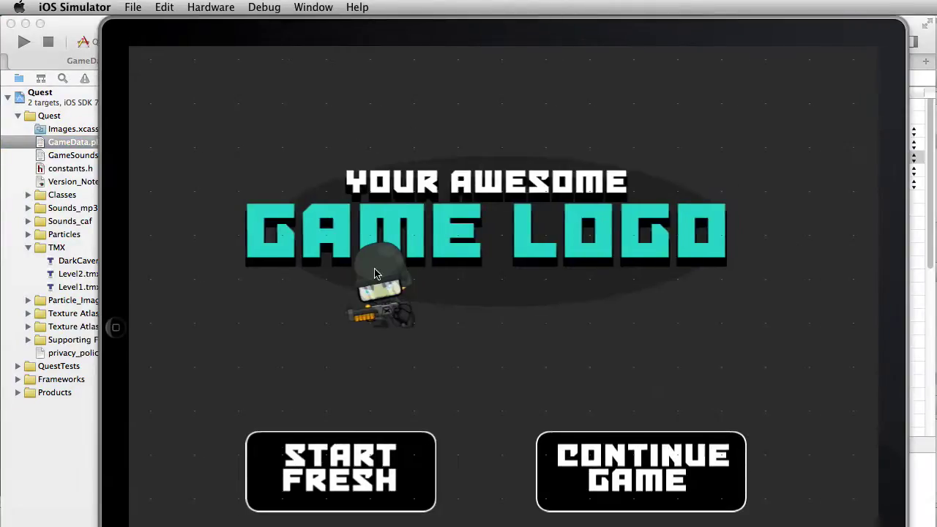
click(344, 463)
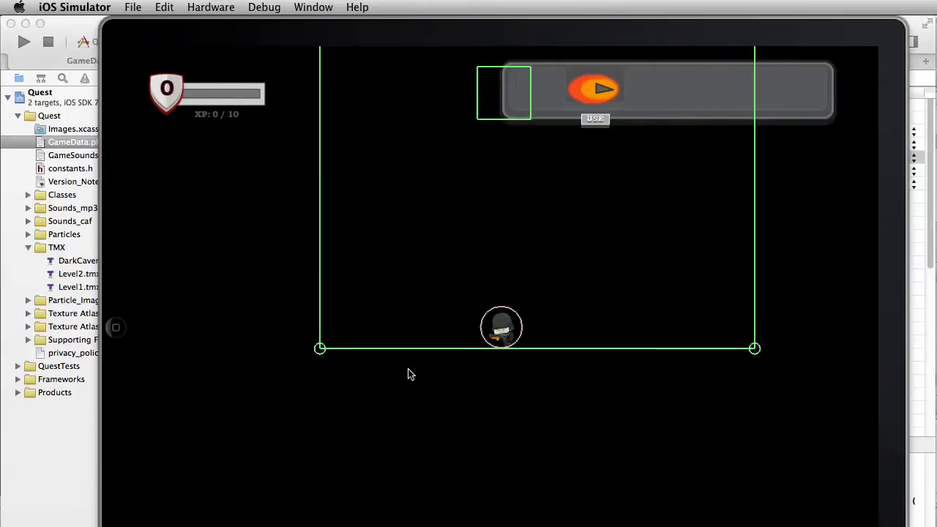
drag(467, 381, 613, 352)
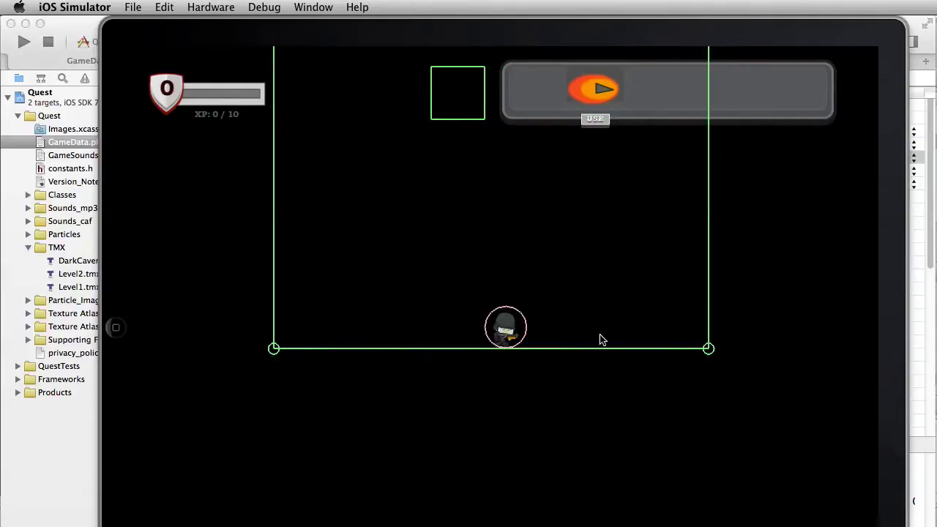
mouse_move(511, 357)
mouse_down()
mouse_move(380, 351)
mouse_move(649, 347)
mouse_move(464, 342)
mouse_move(558, 347)
mouse_move(412, 329)
mouse_up()
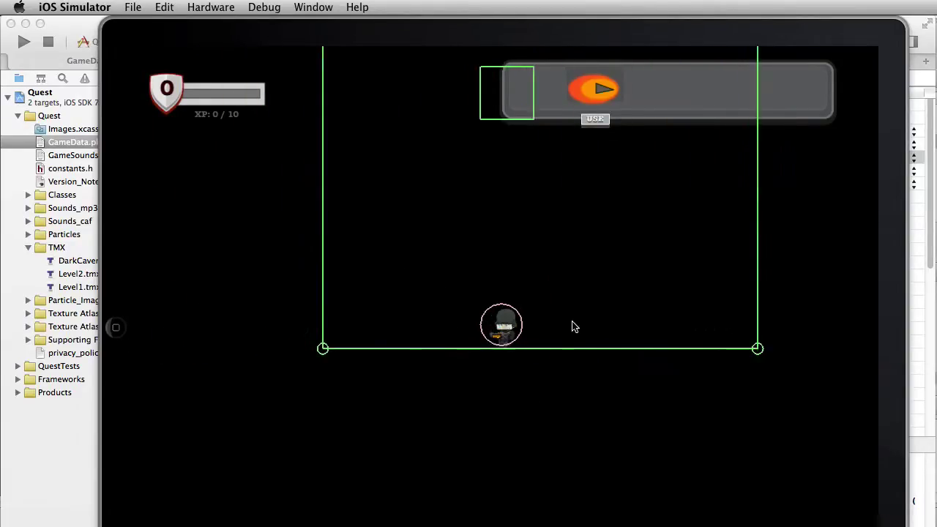
mouse_move(442, 375)
mouse_down()
mouse_move(586, 379)
mouse_move(711, 368)
mouse_up()
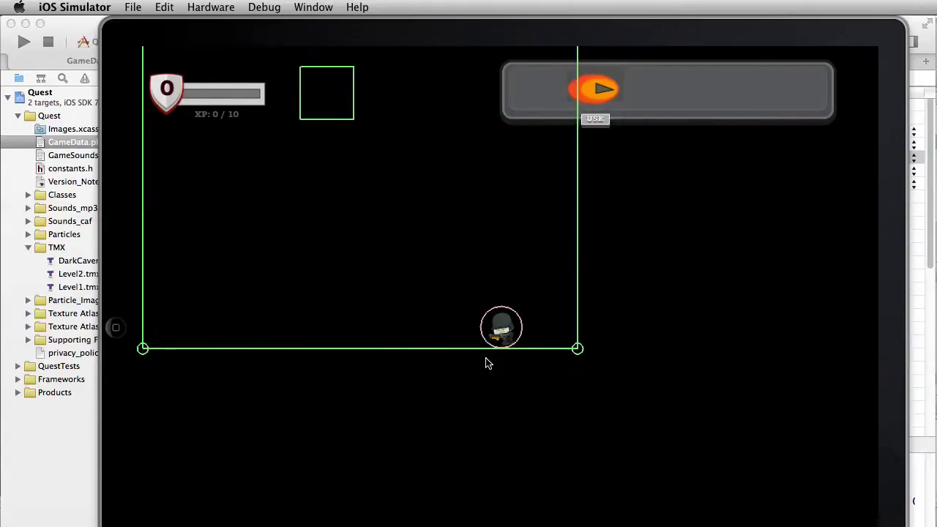
key(super+q)
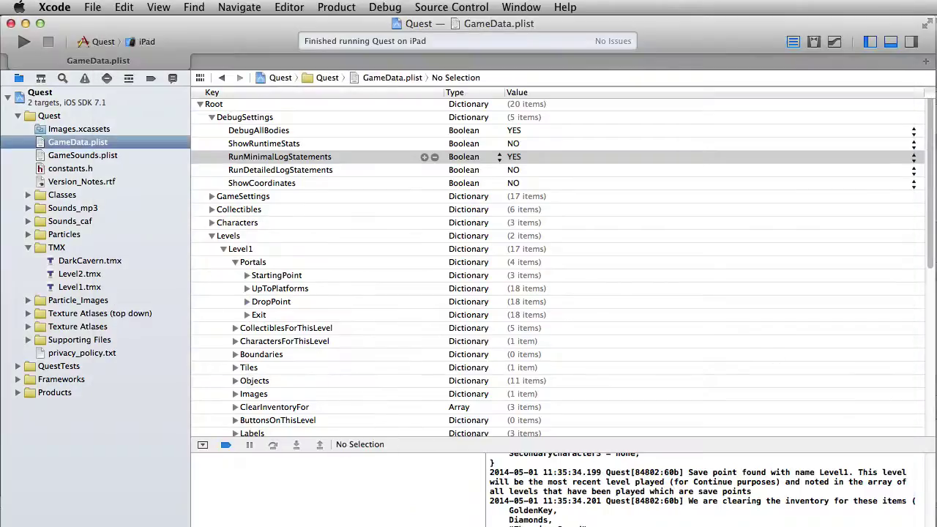
Switch to Tiled and draw an open, jagged 15-point polyline around StartingPoint, inside the Boundaries rectangle.
key(super+Tab)
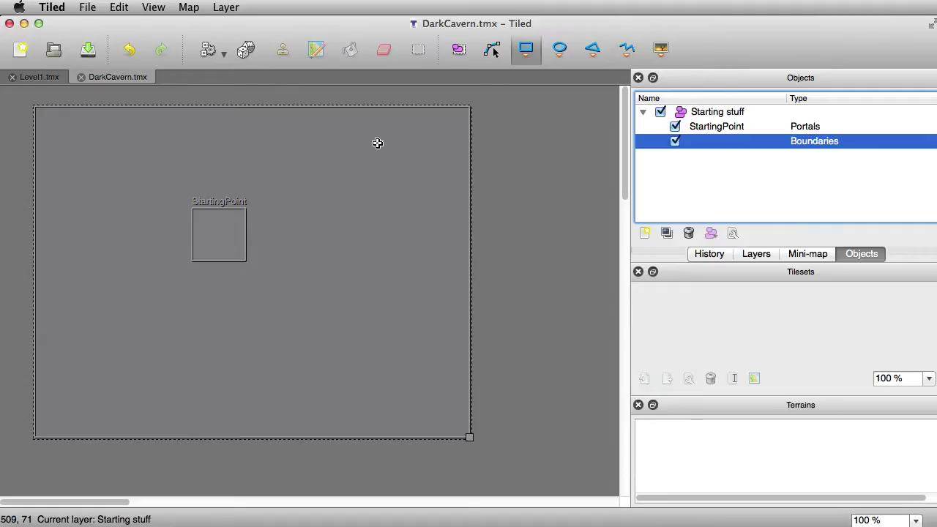
click(593, 50)
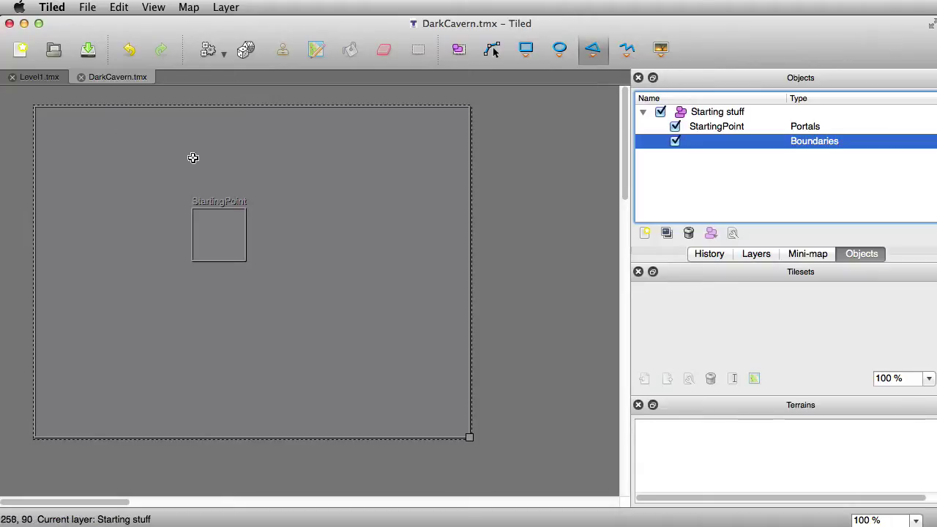
click(629, 50)
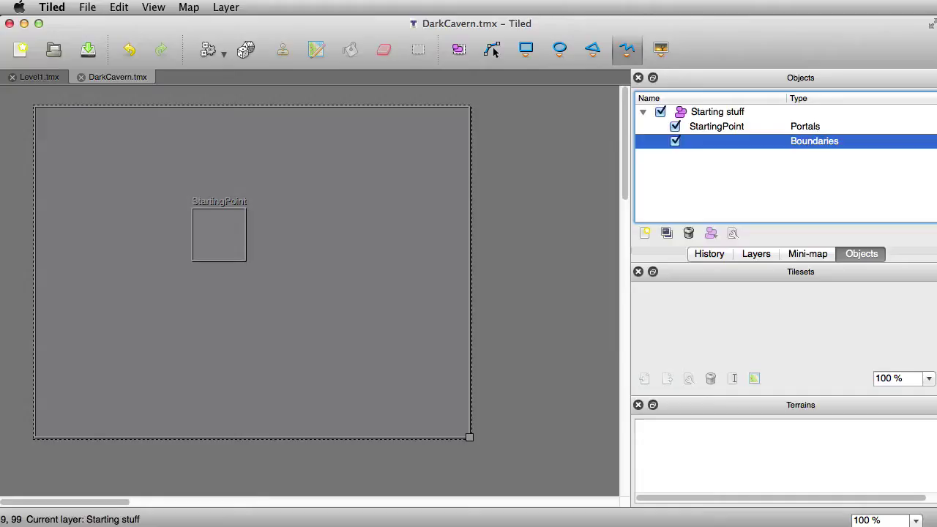
click(125, 121)
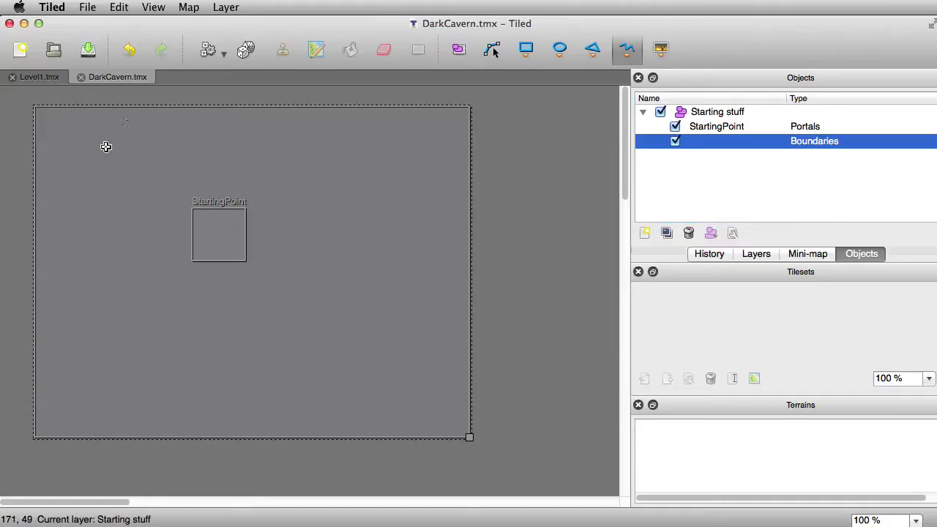
click(71, 196)
click(104, 263)
click(56, 324)
click(173, 411)
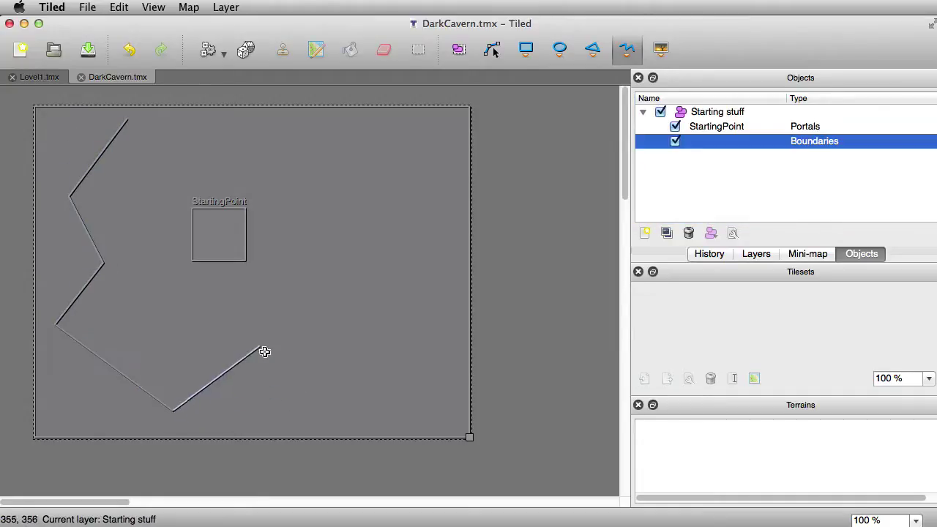
click(319, 408)
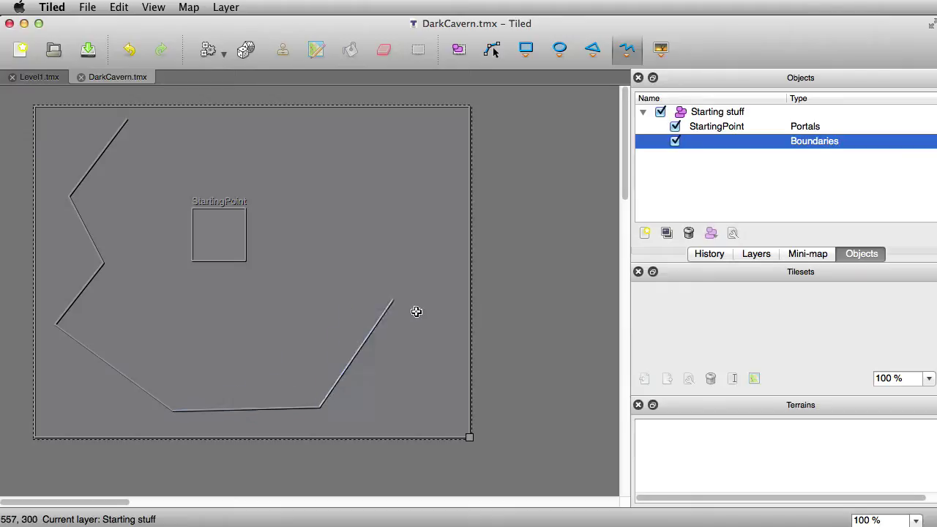
click(412, 309)
click(358, 284)
click(415, 272)
click(316, 215)
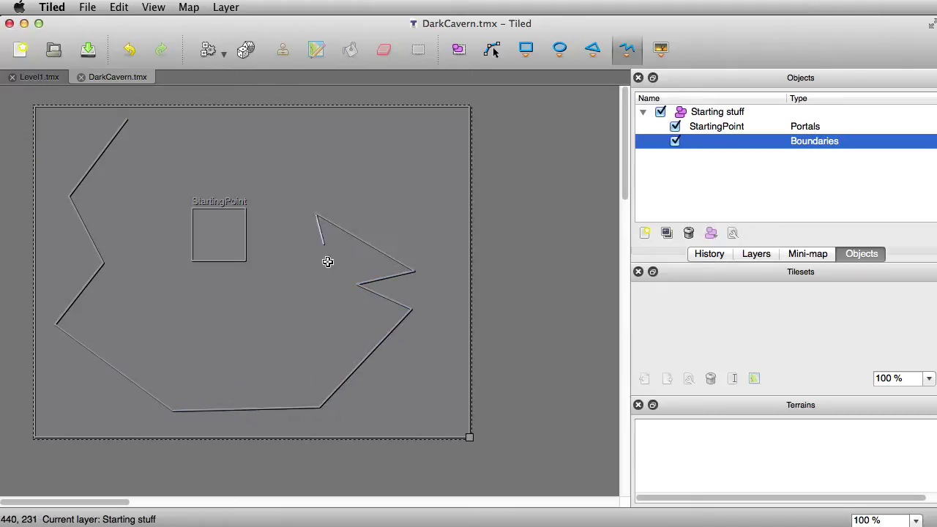
click(320, 256)
click(382, 168)
click(295, 160)
click(296, 125)
click(194, 151)
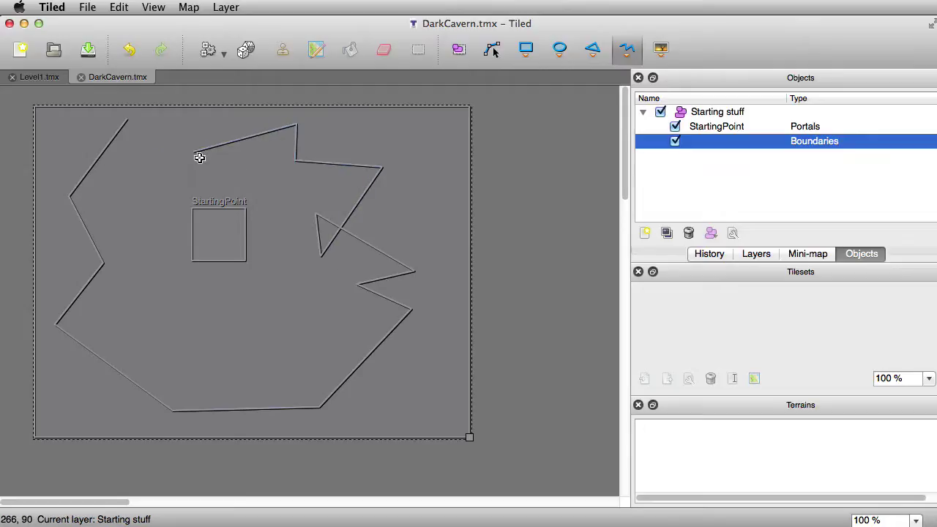
right_click(155, 130)
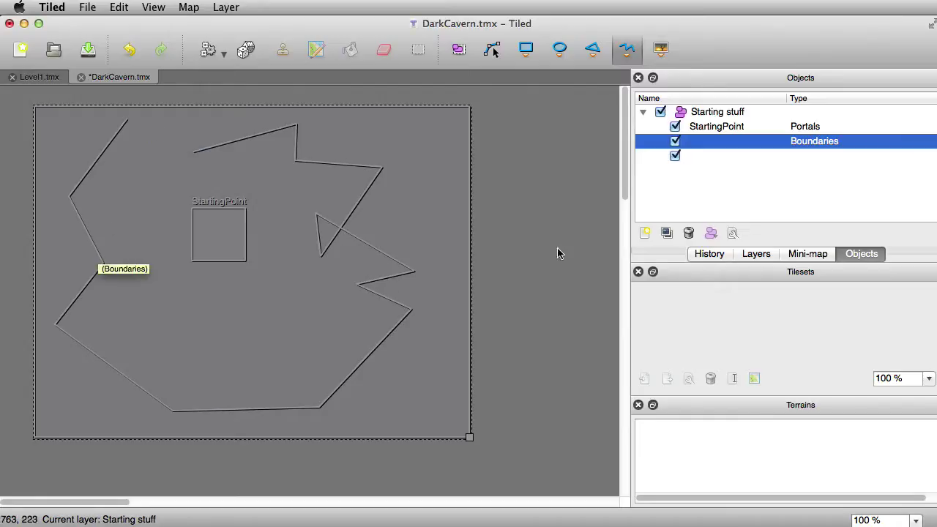
Set the polyline's type to Lines, save the DarkCavern map and switch back to Xcode.
double_click(825, 155)
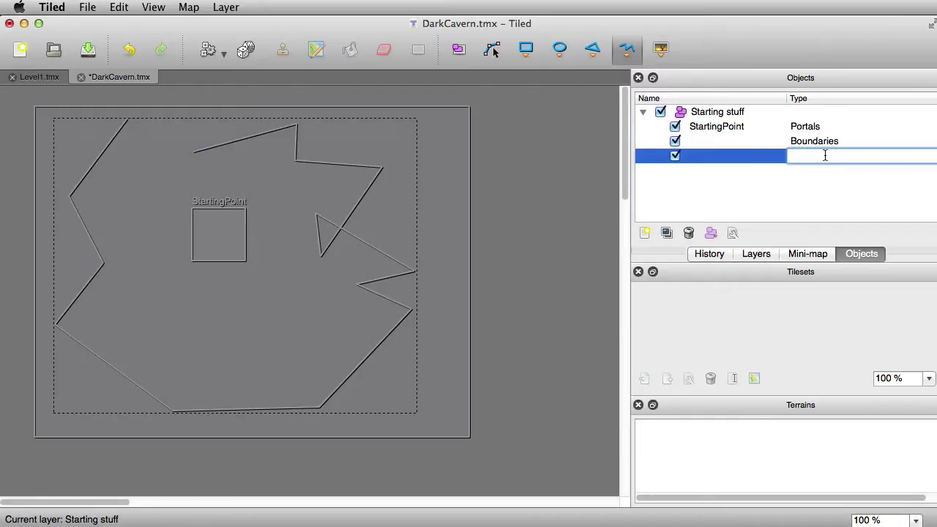
text(Lines)
key(Return)
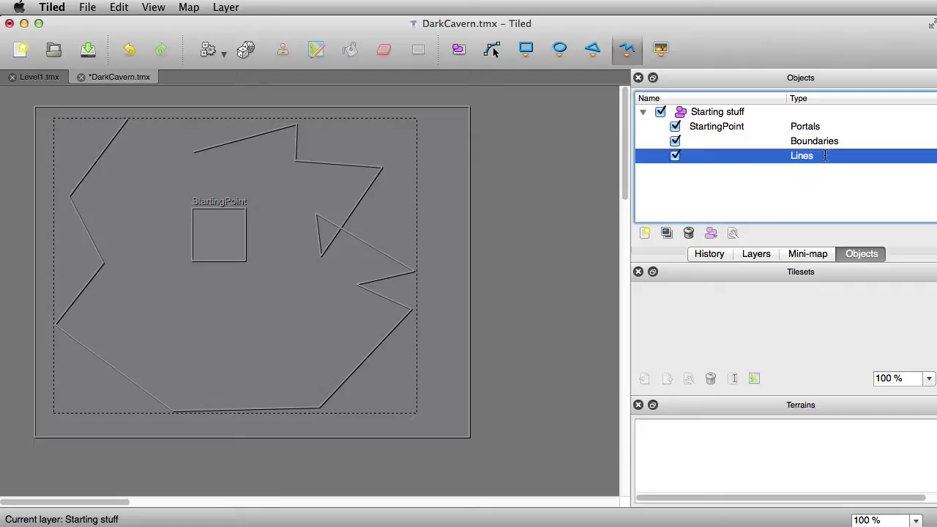
key(super+s)
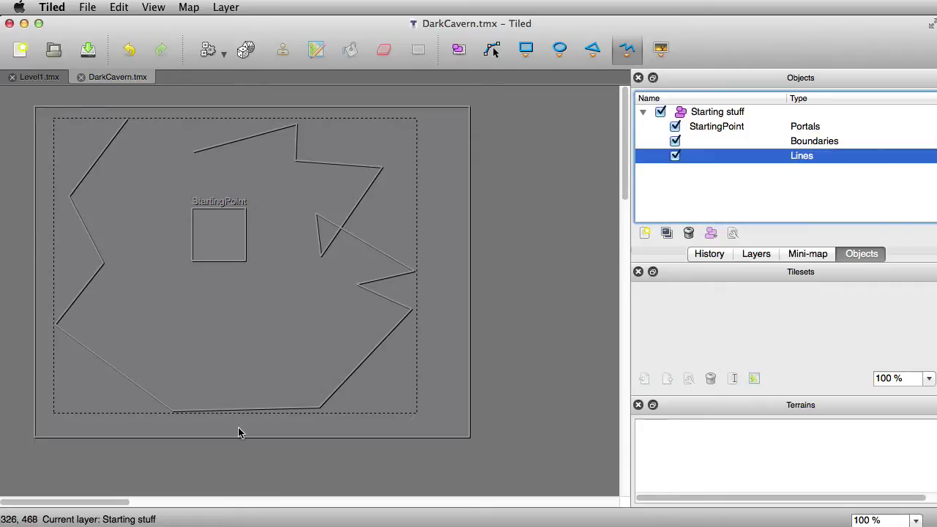
key(super+Tab)
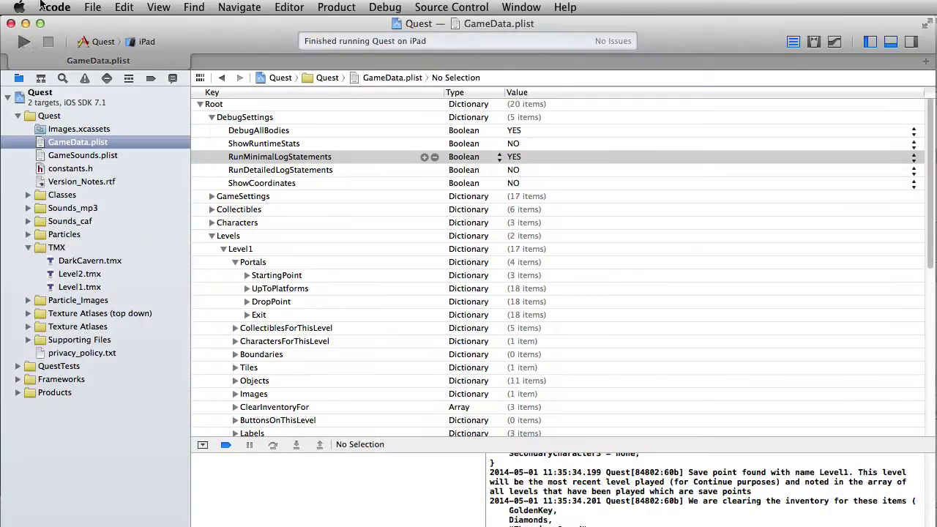
Run Quest in the iPad simulator, reposition the simulator window and start a fresh game.
click(25, 42)
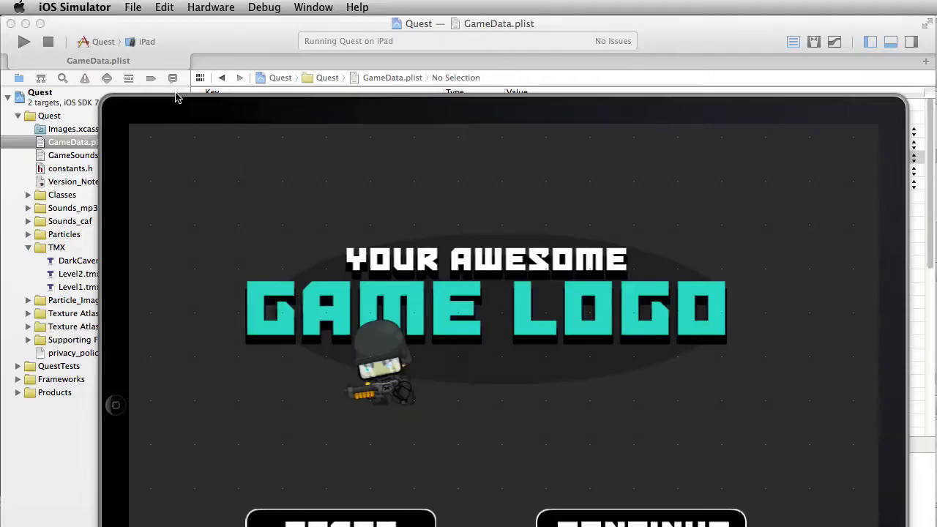
drag(174, 115, 183, 5)
click(312, 487)
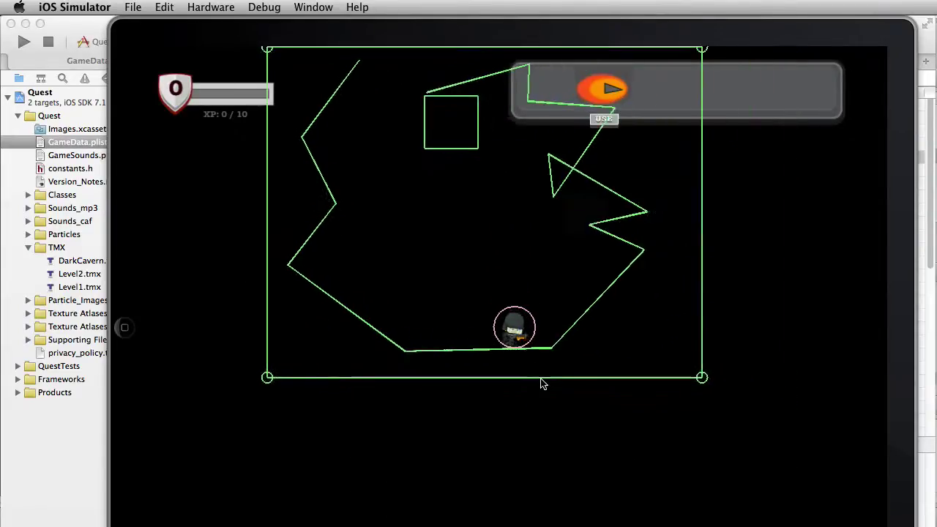
Walk the character back and forth along the polyline floor and up against both sloped sides to test the Lines collisions.
click(407, 341)
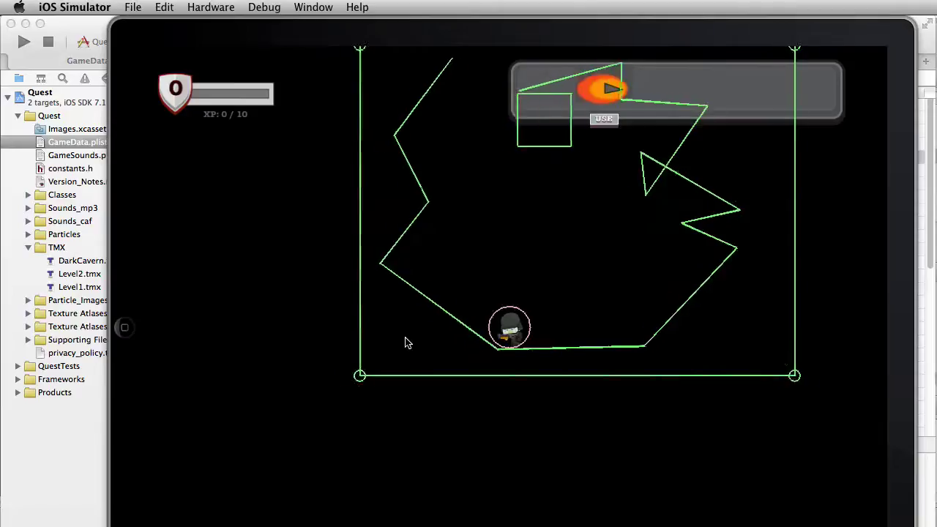
click(728, 286)
click(183, 327)
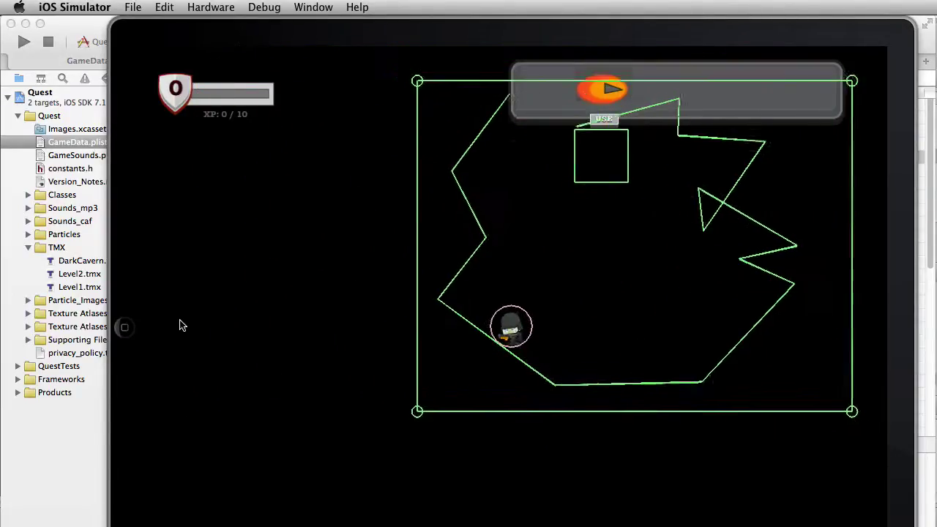
click(695, 358)
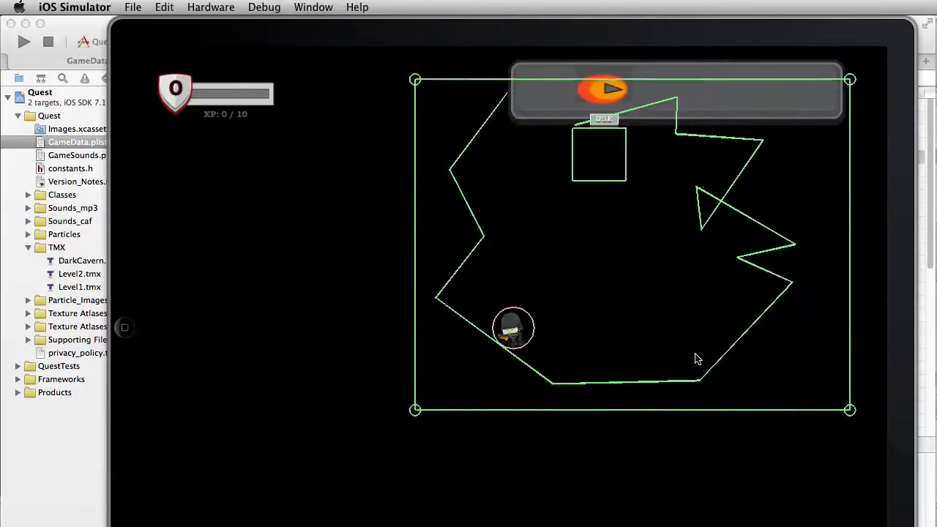
click(754, 305)
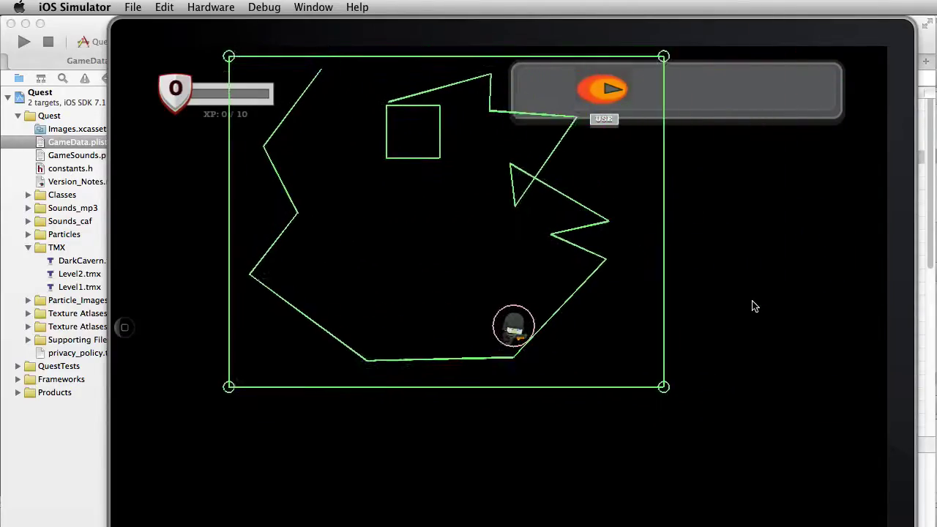
click(372, 398)
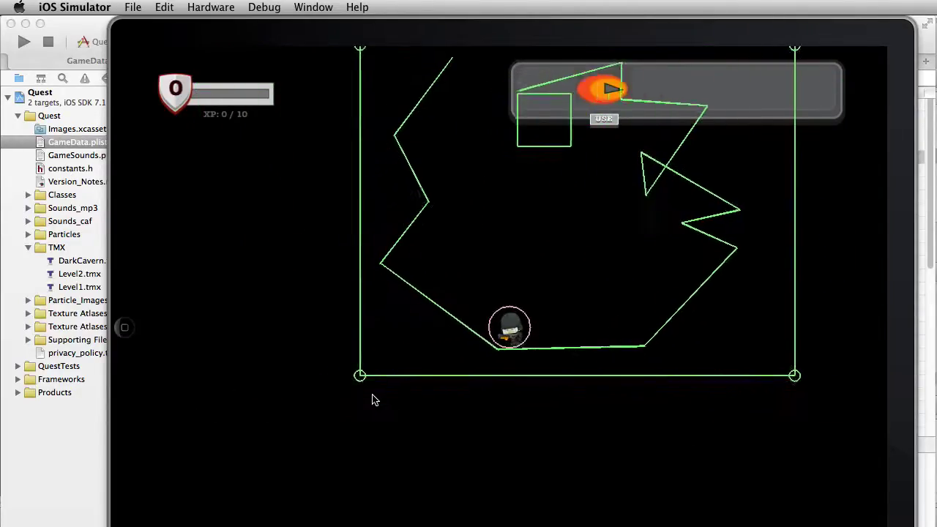
click(666, 326)
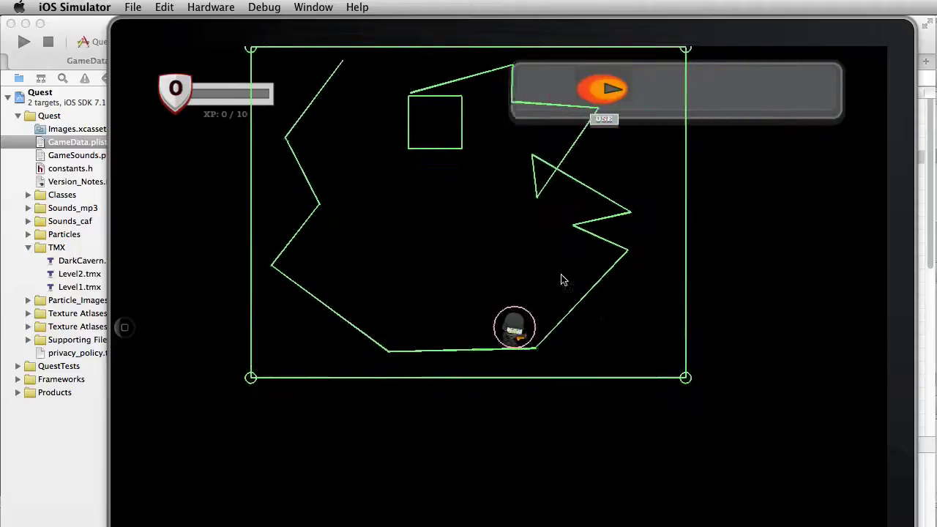
Fire projectiles toward the polyline's sloped side, walk the character a little further, and quit the simulator to return to Xcode.
click(549, 334)
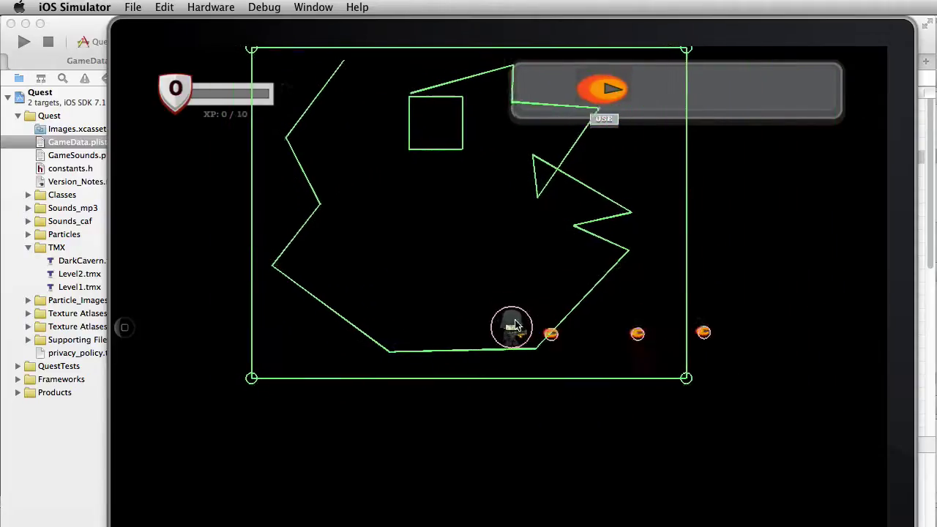
click(541, 434)
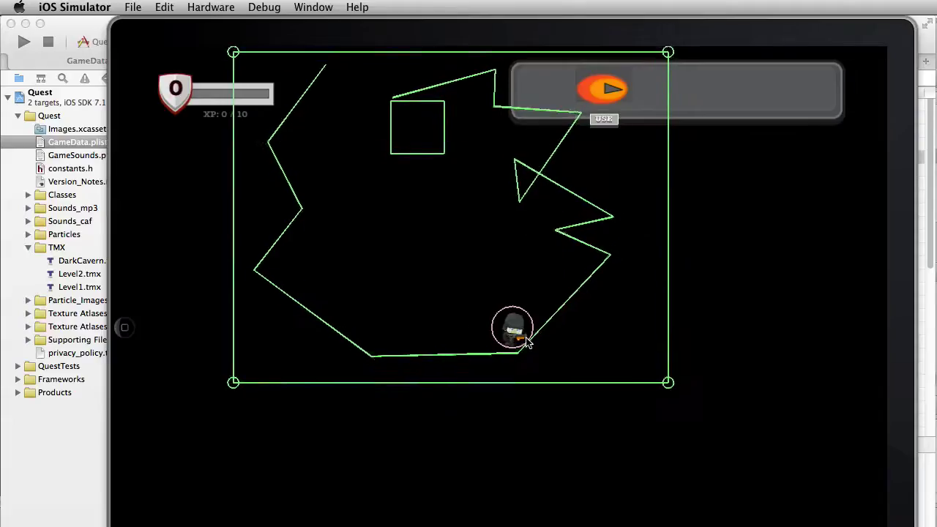
click(485, 455)
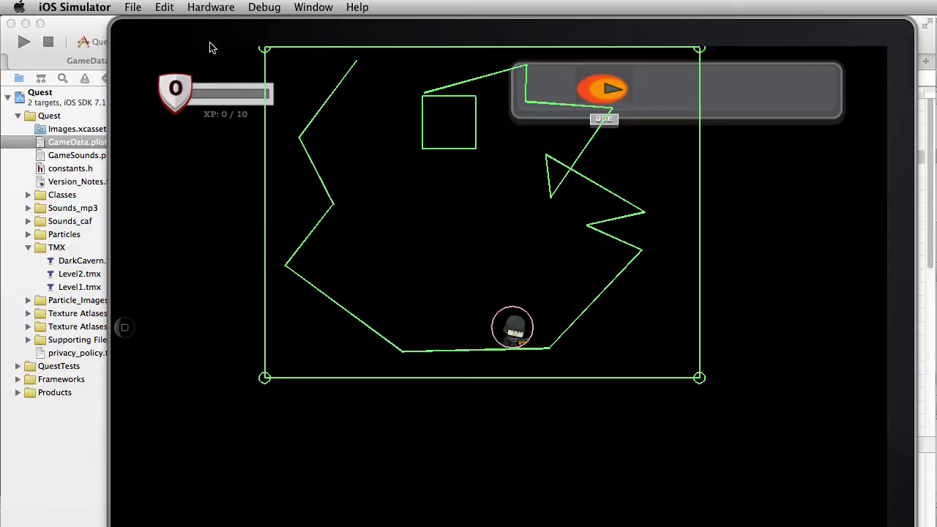
key(super+Tab)
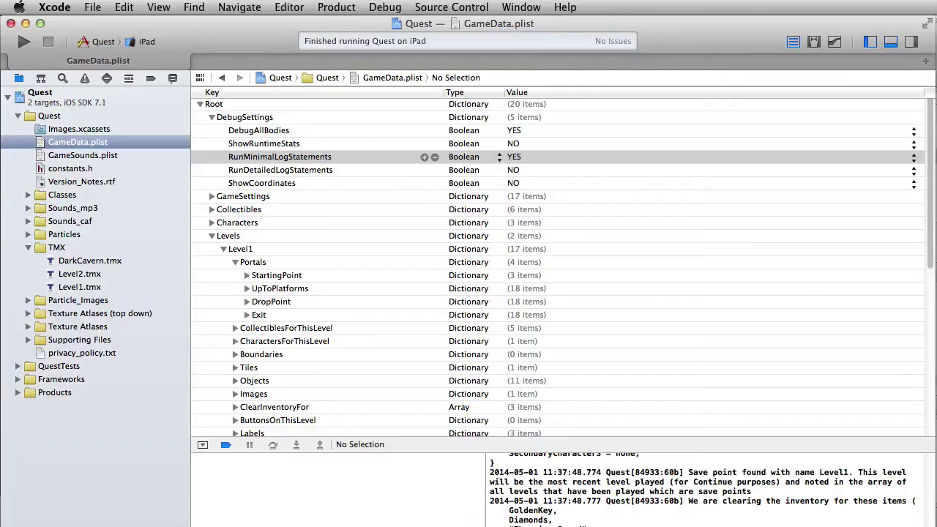
Switch to Finder and open the For_Tiled folder inside Fantastic_Worlds_Light_Demo.
key(super+Tab)
key(super+Tab)
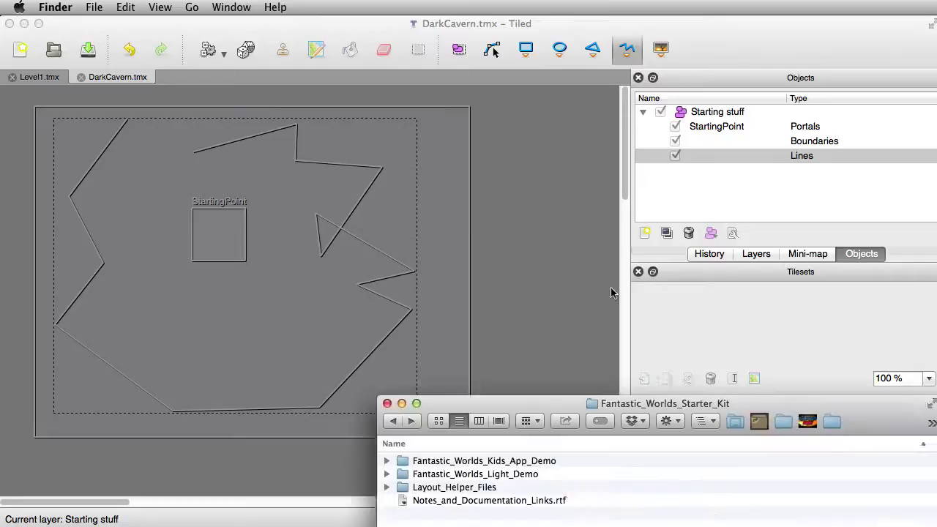
double_click(595, 324)
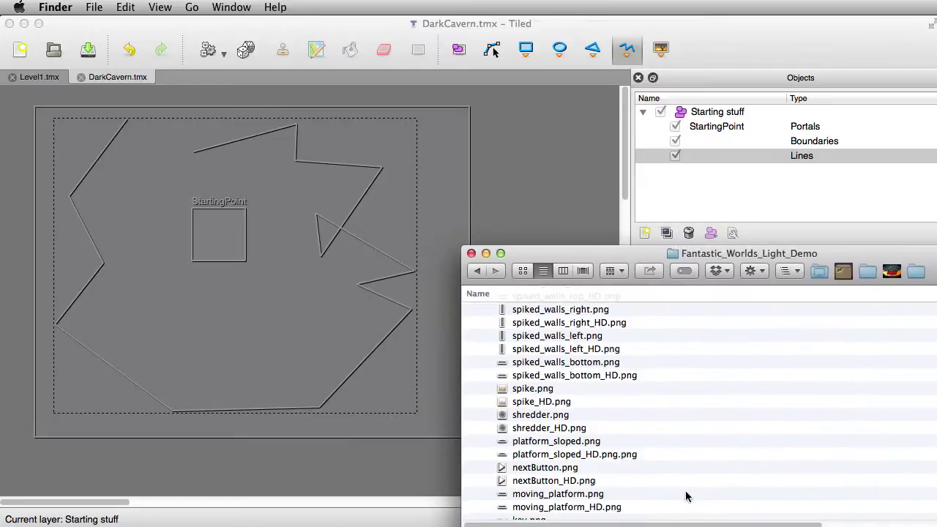
scroll(544, 439, up, 5)
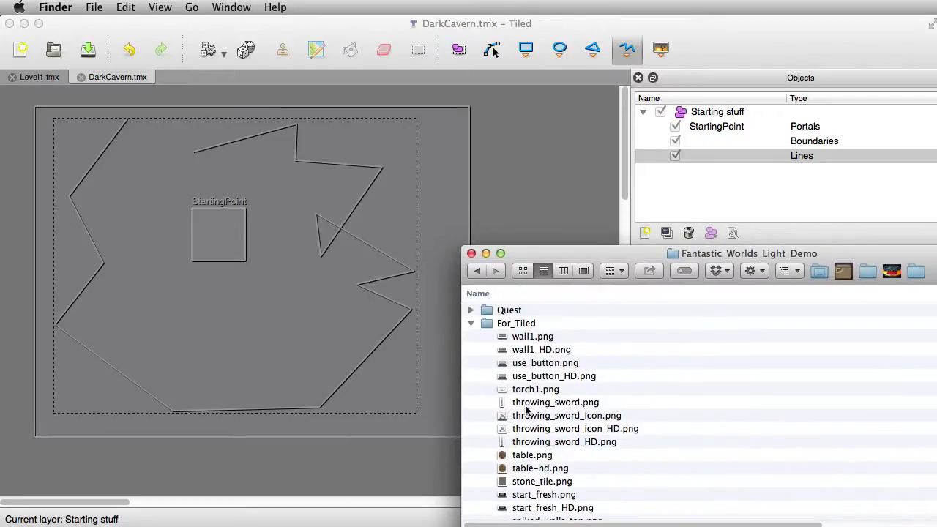
click(471, 323)
click(538, 329)
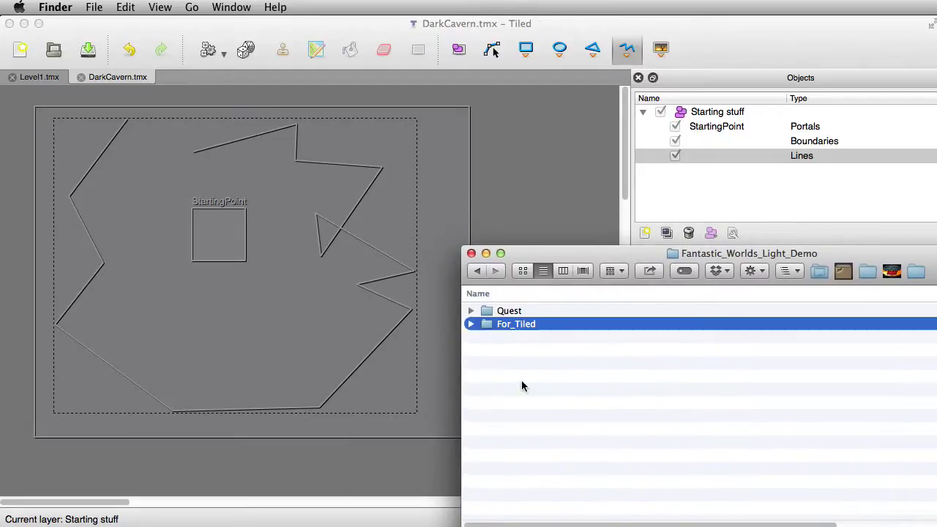
double_click(527, 326)
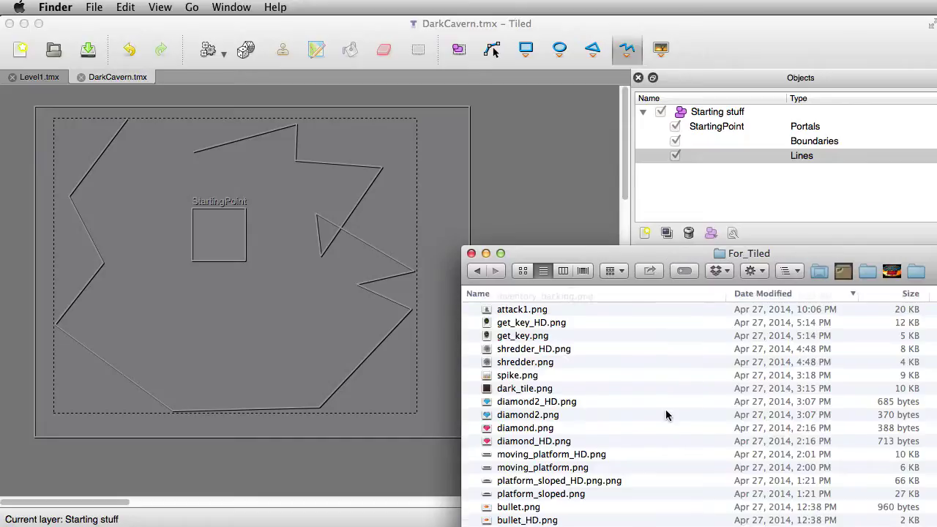
drag(936, 526, 936, 524)
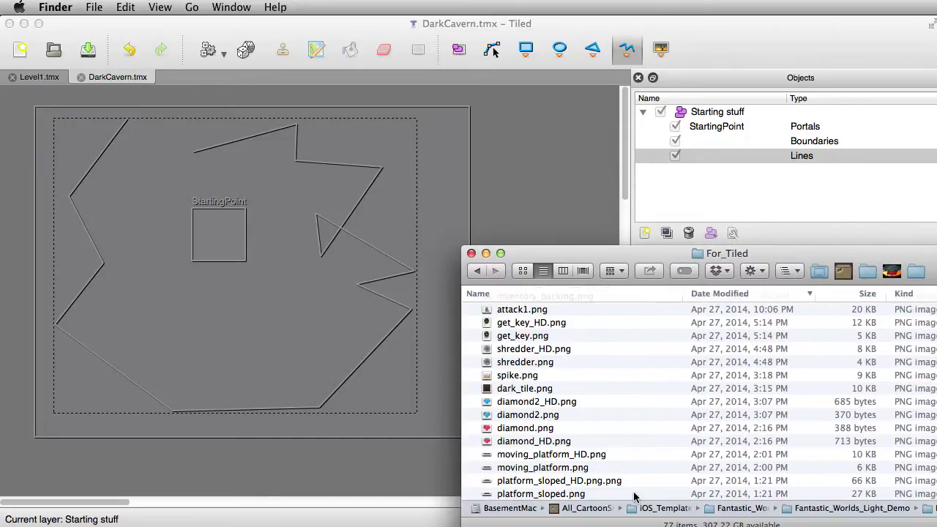
Open moving_platform.png in Preview, check its pixel dimensions in Adjust Size without changing them, and close the image.
click(547, 470)
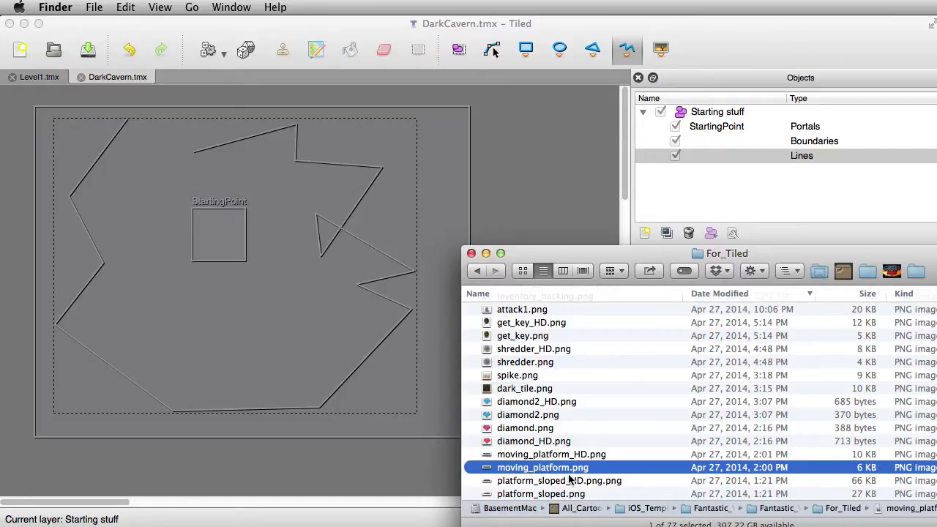
scroll(532, 468, down, 2)
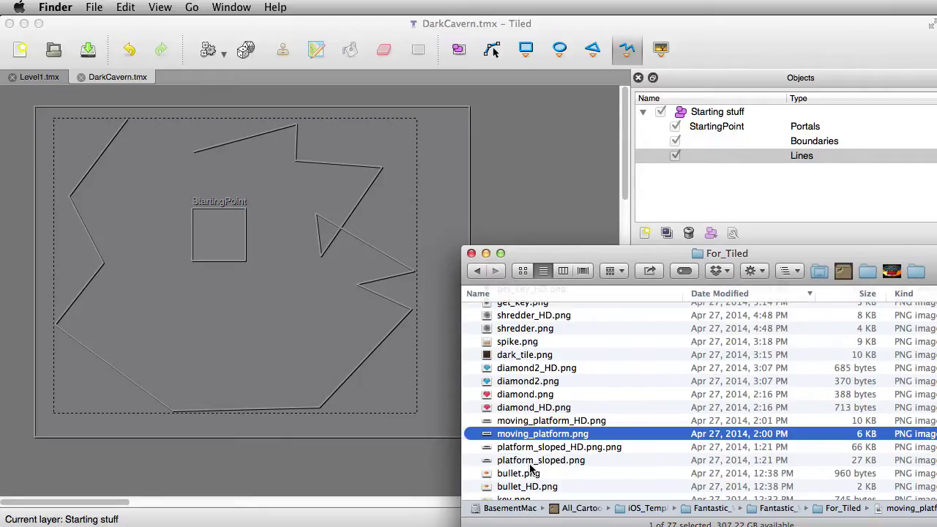
drag(572, 256, 302, 154)
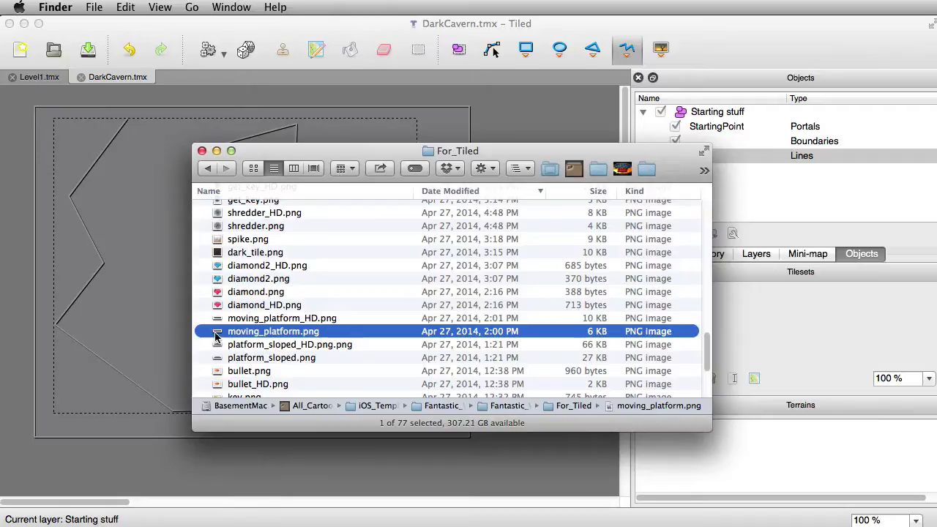
click(253, 344)
click(221, 334)
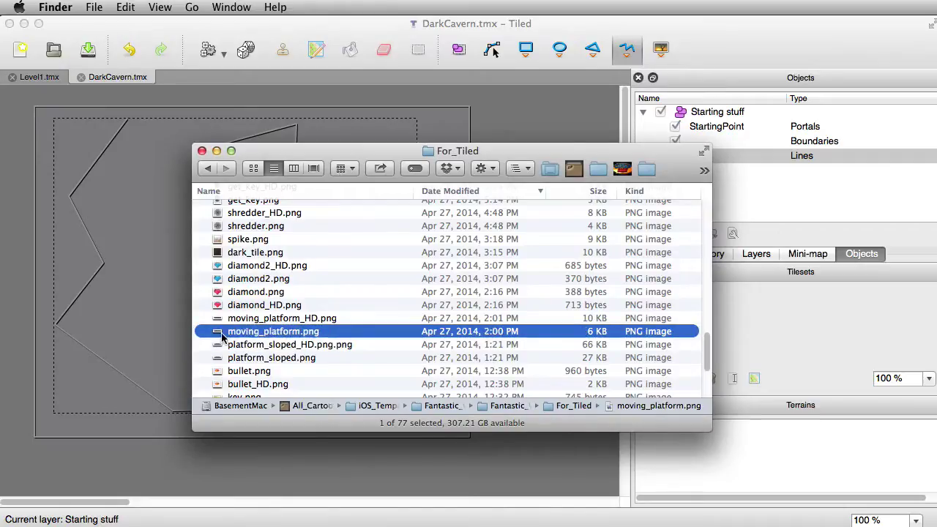
key(super+o)
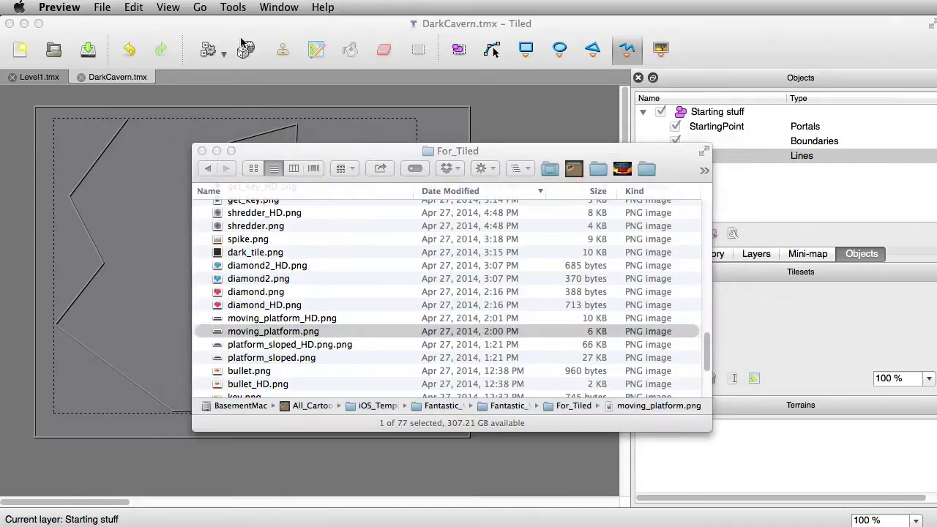
click(229, 6)
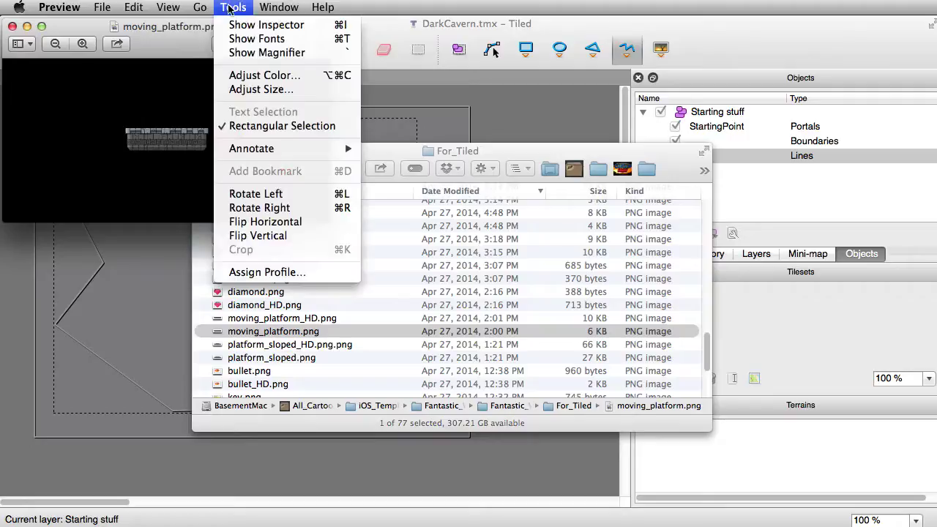
click(503, 167)
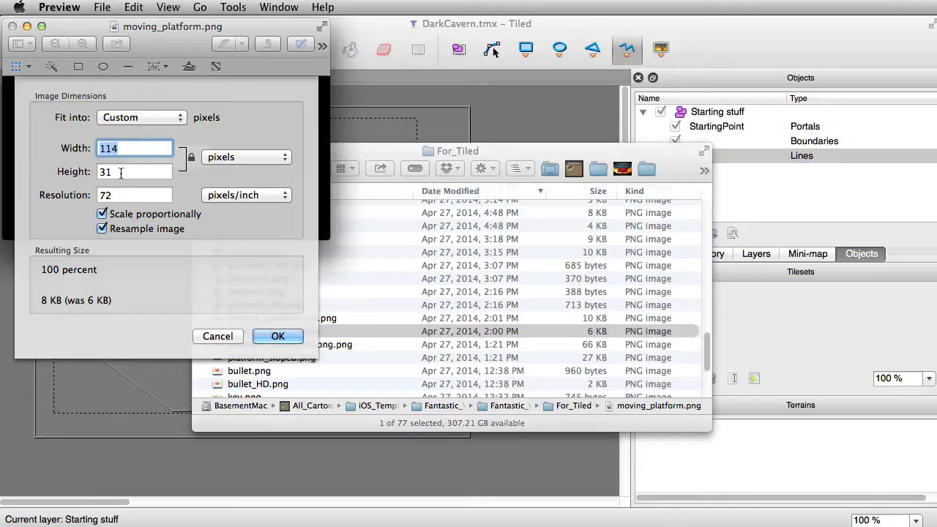
click(207, 337)
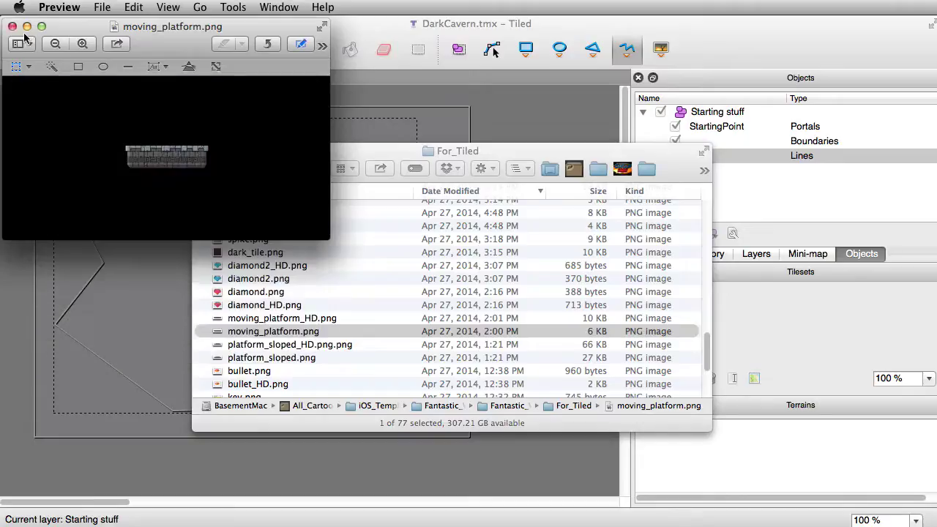
click(12, 26)
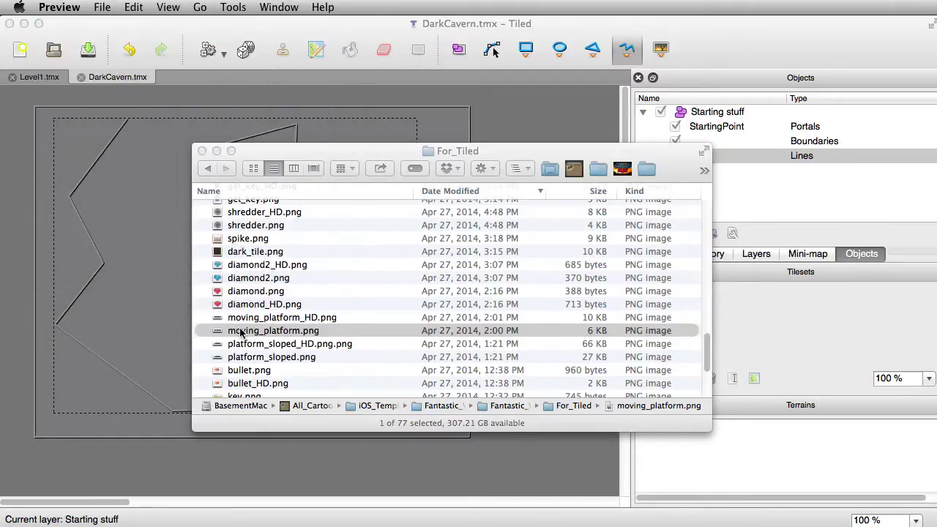
Add moving_platform.png from Finder to Tiled as a new tileset with a tile width of 114 px and a tile height of 31 px.
drag(219, 332, 809, 364)
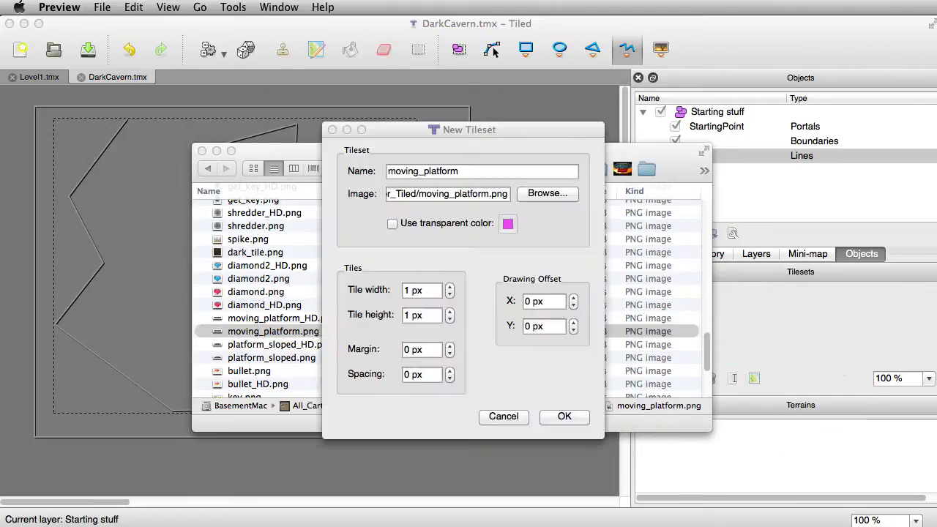
click(409, 291)
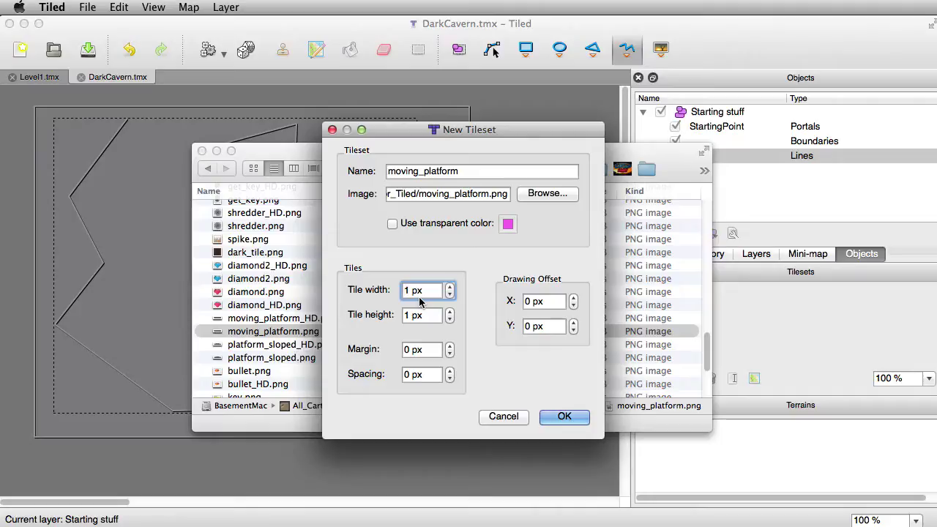
click(413, 292)
click(449, 289)
click(449, 288)
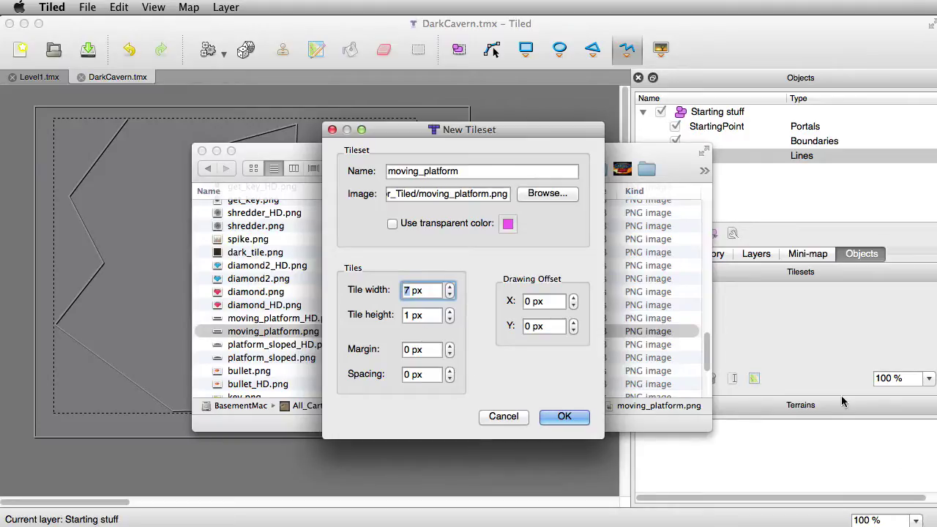
drag(271, 331, 256, 336)
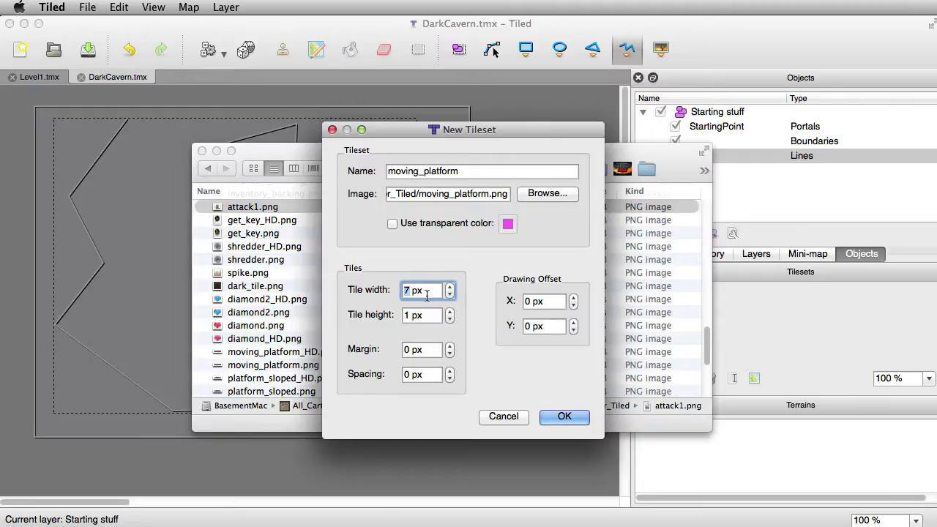
text(114)
key(Tab)
text(31)
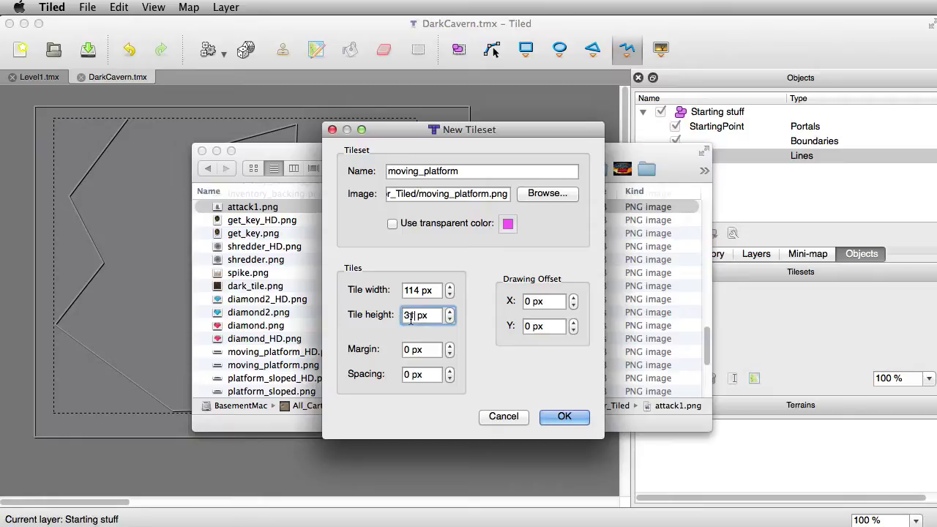
click(560, 421)
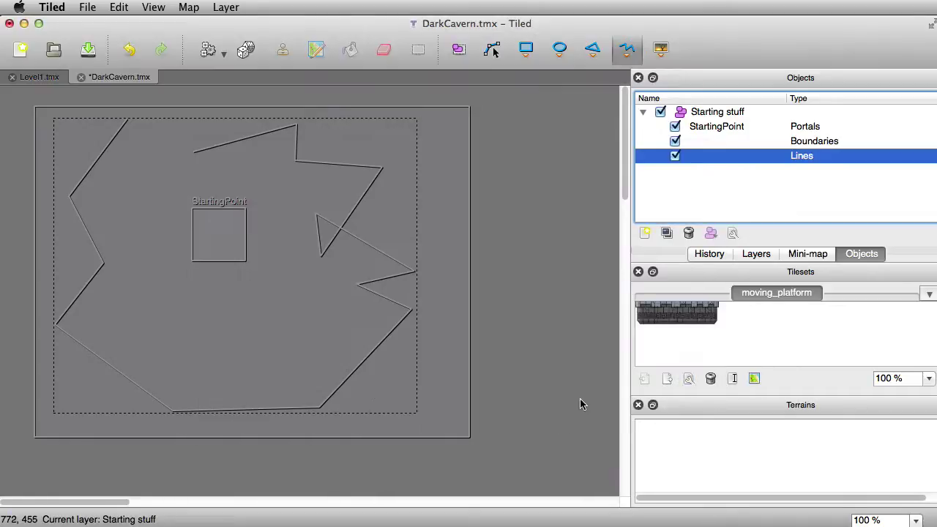
Pick the moving_platform tile from the tileset and activate the Insert Tile tool.
click(708, 317)
click(687, 430)
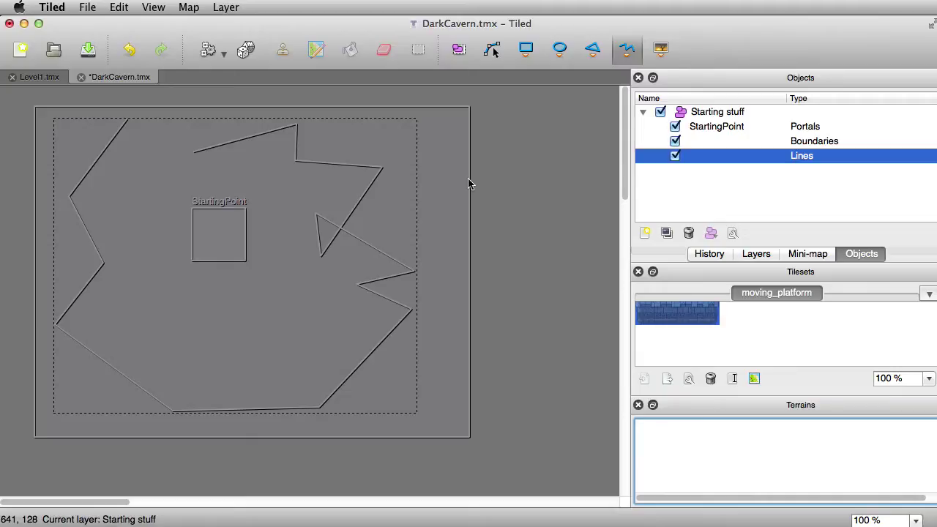
click(665, 53)
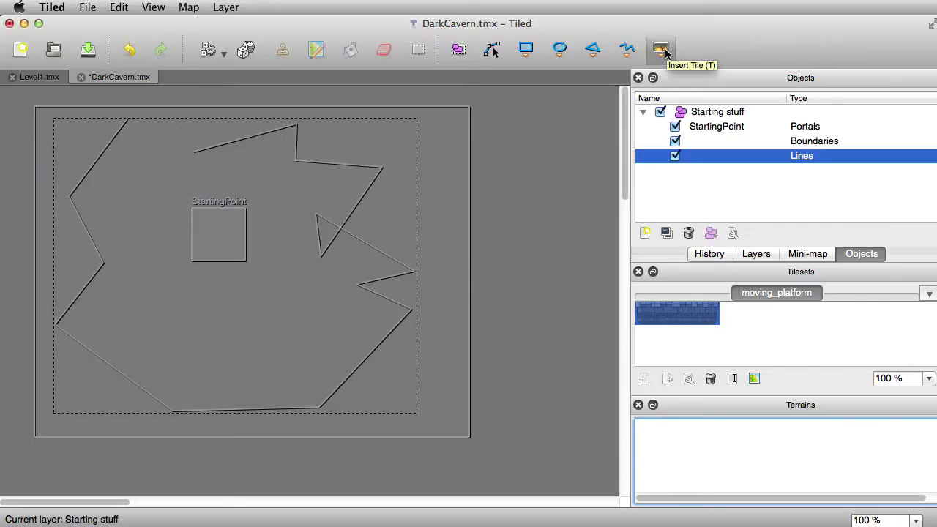
click(821, 256)
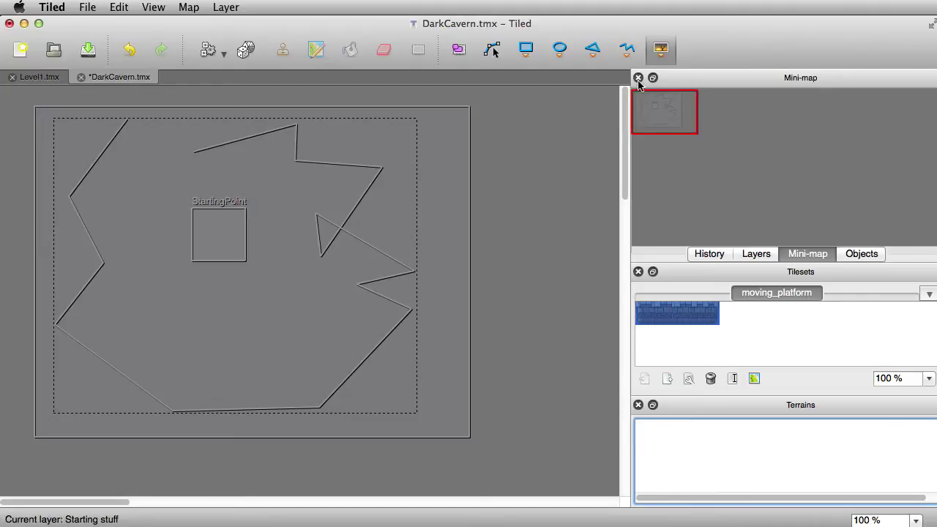
scroll(677, 180, up, 2)
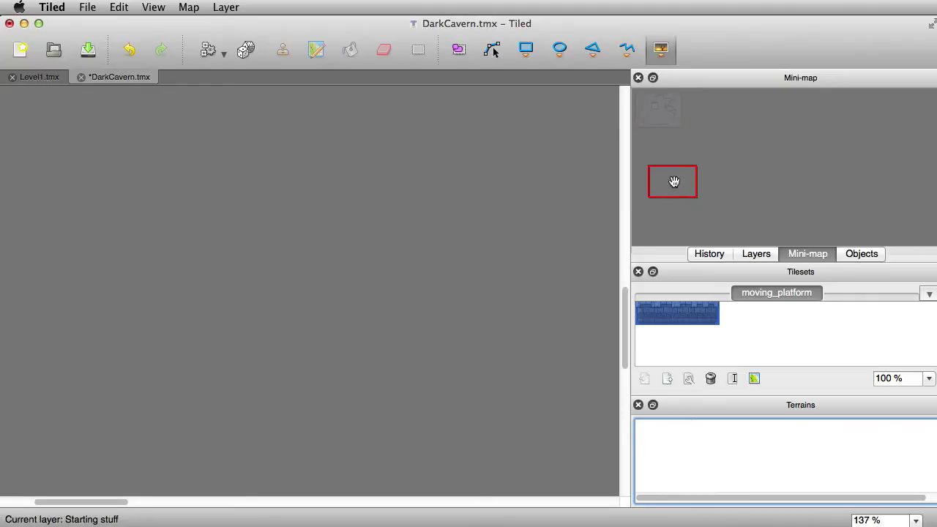
drag(676, 193, 655, 111)
click(867, 254)
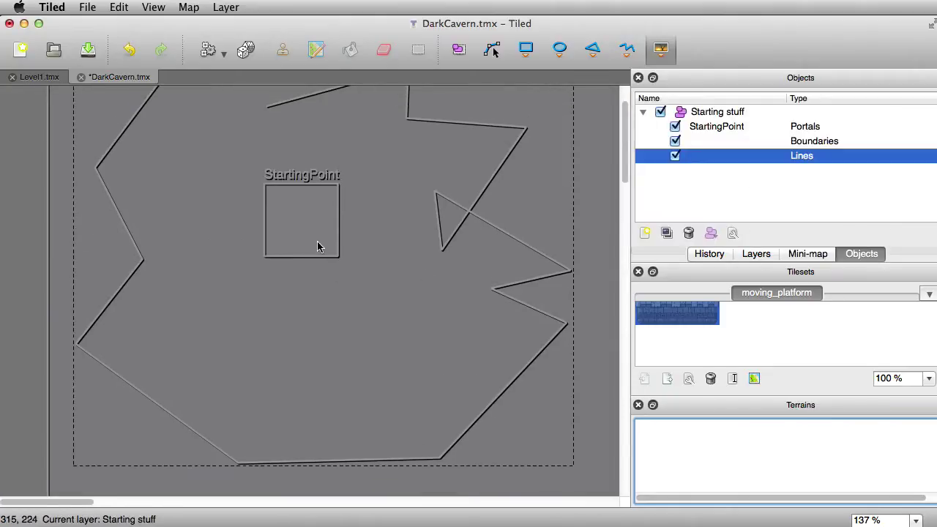
click(868, 520)
text(100)
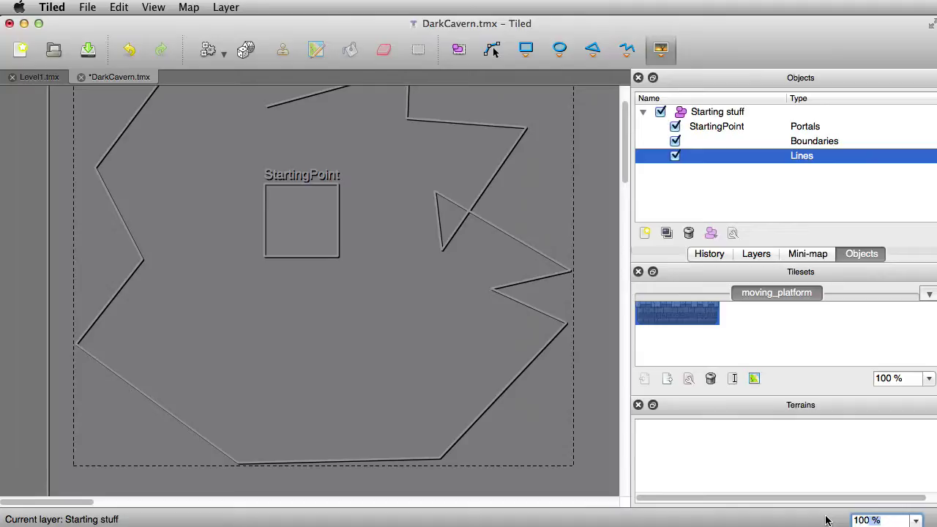
key(Return)
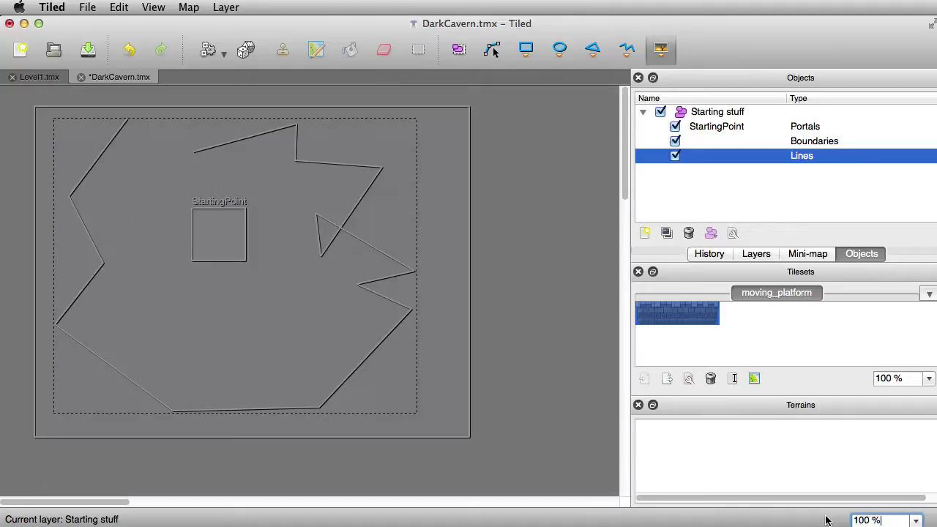
Insert a moving_platform tile just below the StartingPoint rectangle, shift it slightly to centre it under the rectangle, and save the map.
click(657, 58)
click(202, 293)
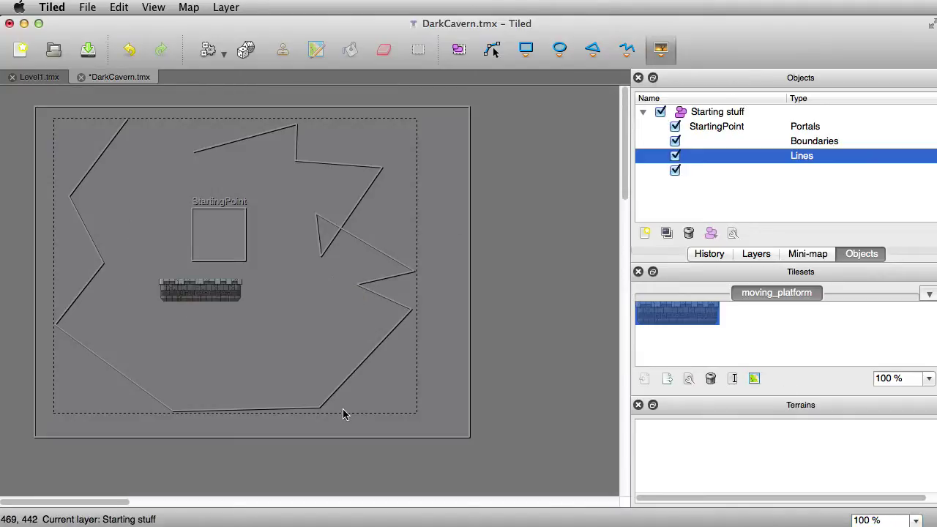
click(465, 54)
drag(221, 300, 238, 294)
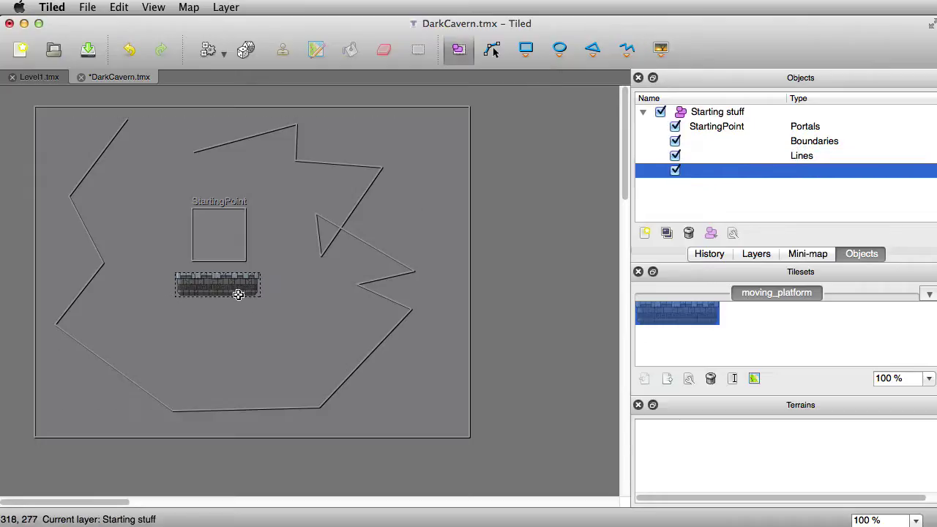
key(super+s)
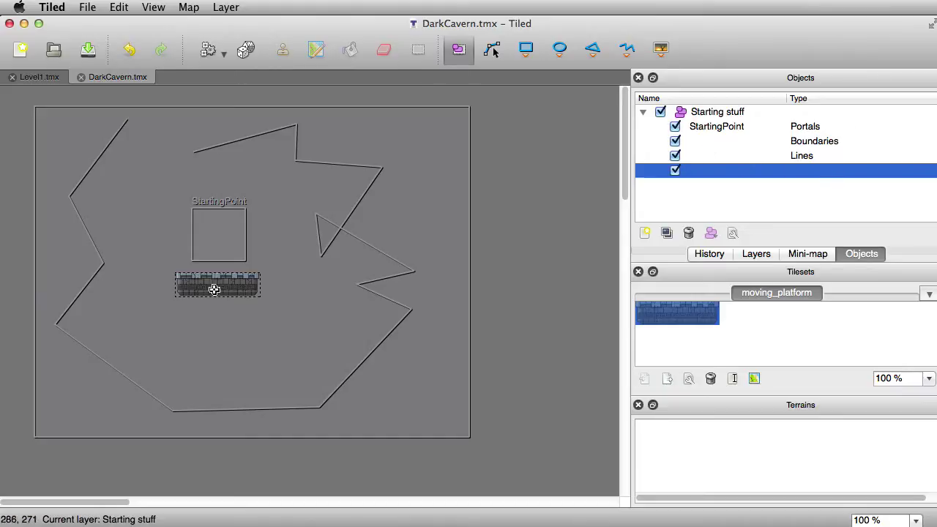
Set the type of the new platform tile object to Objects.
click(811, 173)
double_click(810, 171)
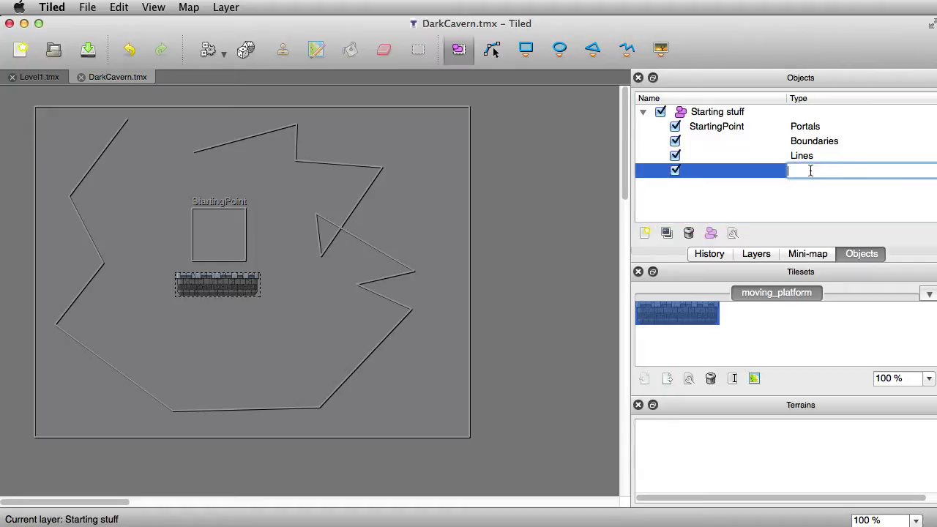
text(Objects)
key(Return)
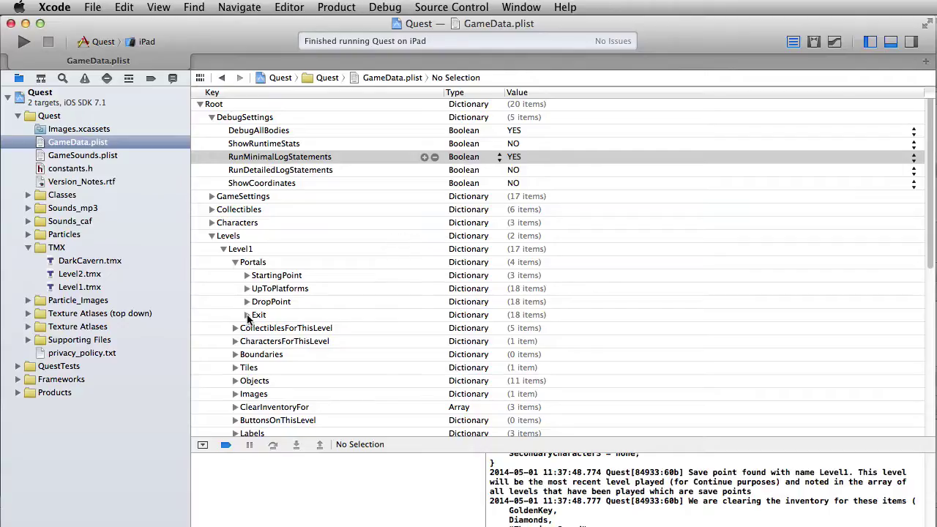
Switch to Xcode and expand Level1's Objects dictionary in GameData.plist to see the defined objects.
click(236, 262)
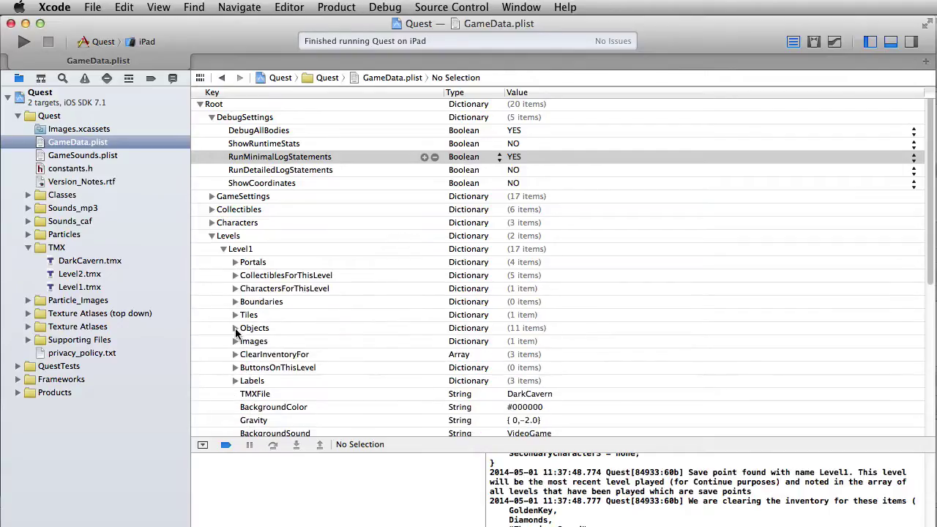
click(235, 328)
click(251, 328)
scroll(256, 375, down, 3)
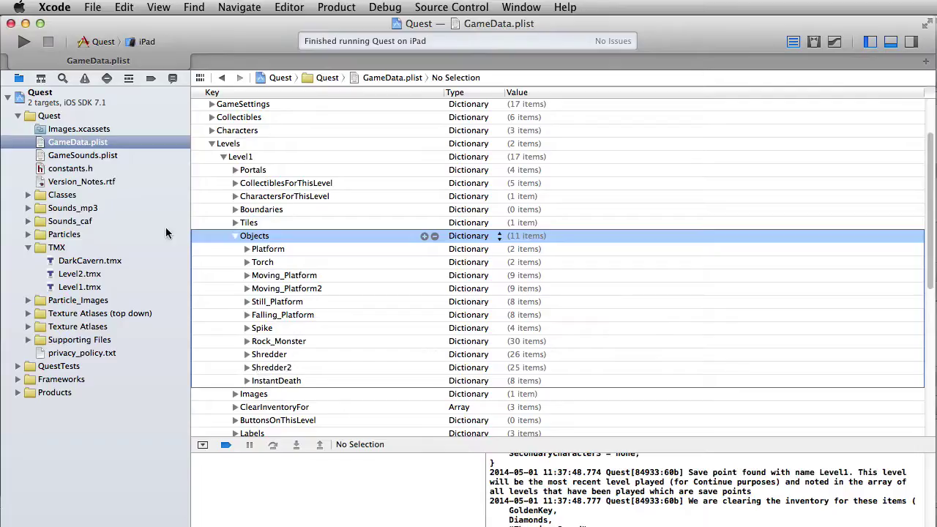
Expand the Still_Platform entry and examine its name, image name, gravity and other properties without changing them.
double_click(285, 306)
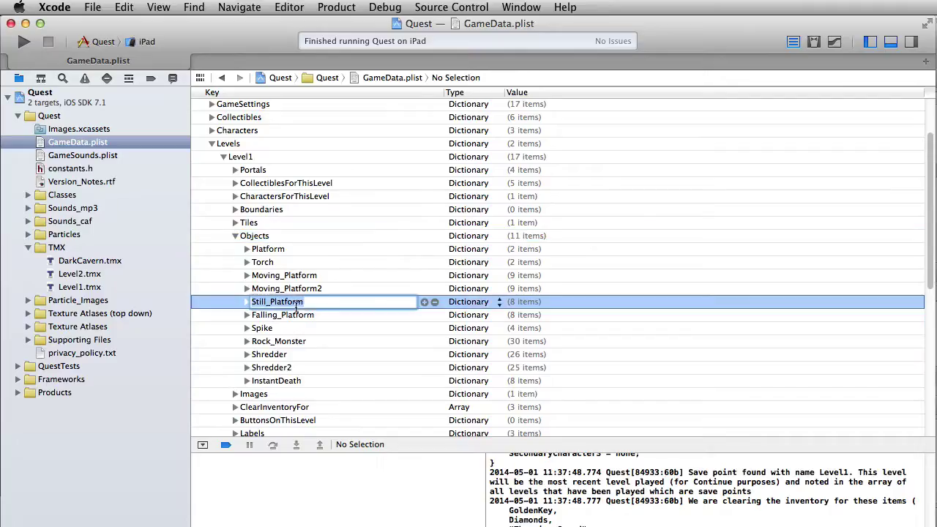
click(296, 315)
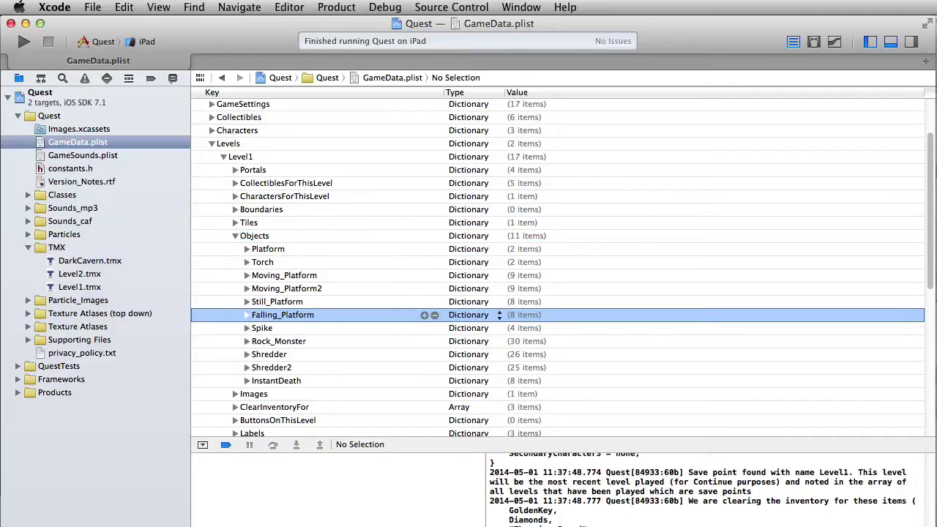
click(247, 302)
scroll(407, 396, down, 5)
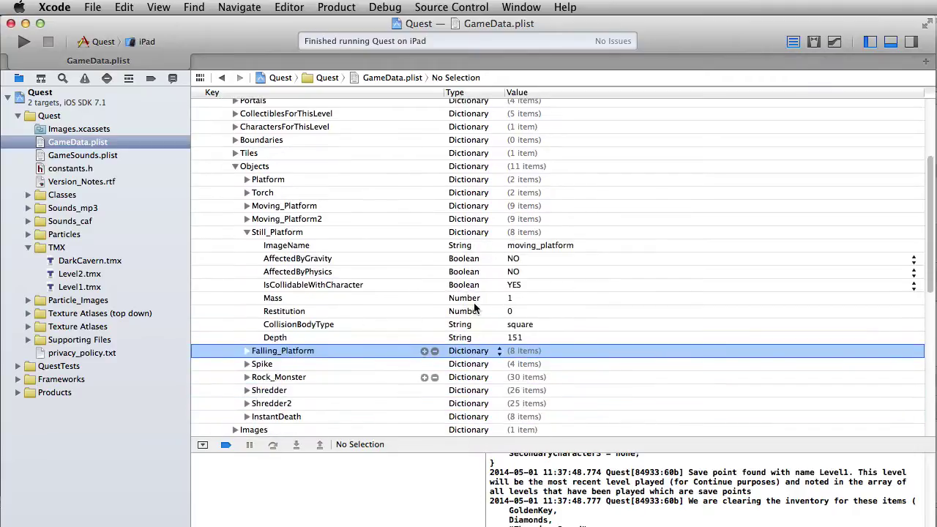
click(282, 246)
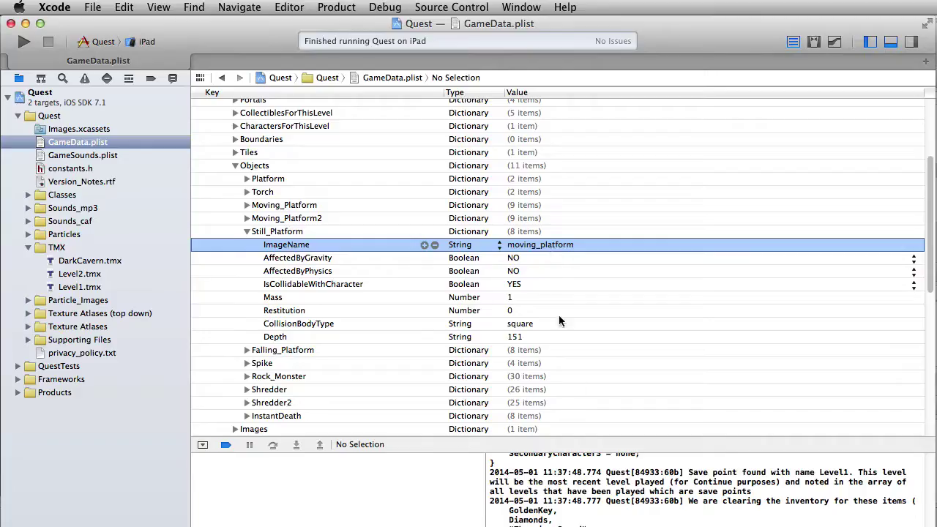
click(273, 260)
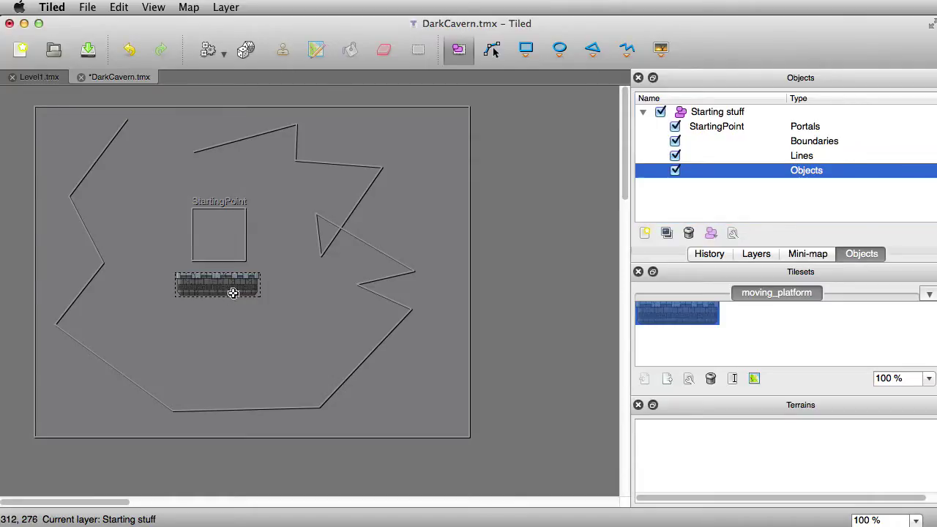
Switch to Tiled, name the platform tile object Still_Platform, and save the map.
double_click(715, 170)
text(Still_Platform)
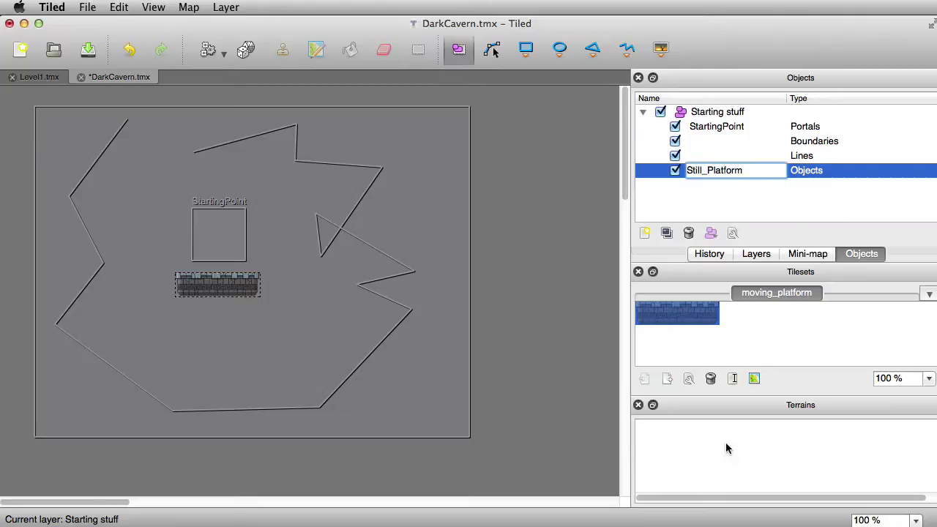
click(732, 196)
key(super+s)
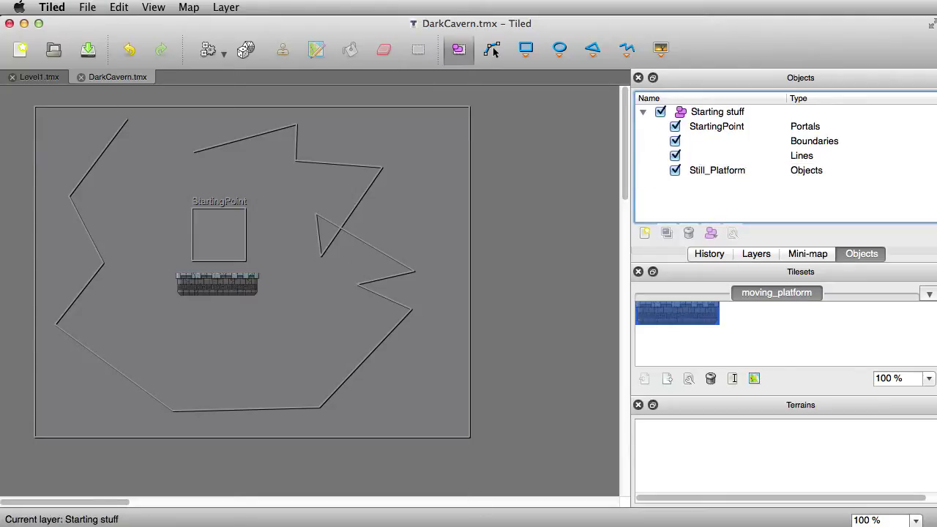
Move the Still_Platform tile farther below StartingPoint, to about x 237, y 347, and save the map.
click(242, 274)
drag(242, 274, 207, 334)
key(super+z)
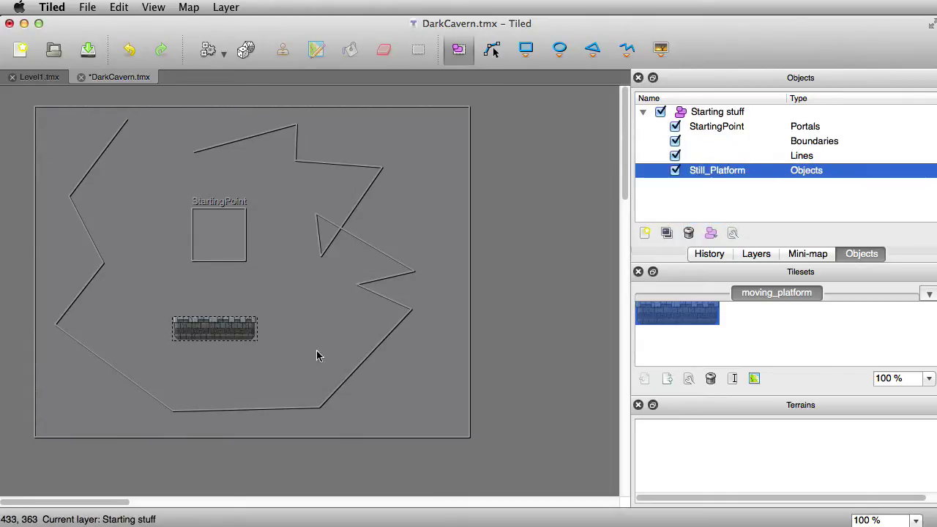
key(super+s)
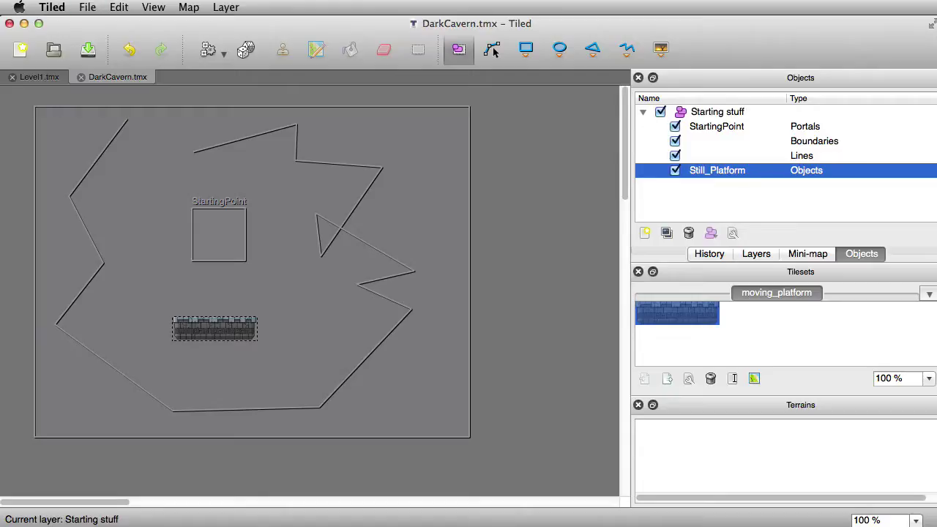
Switch to Xcode and run the Quest project on the iPad simulator.
key(super+Tab)
click(28, 47)
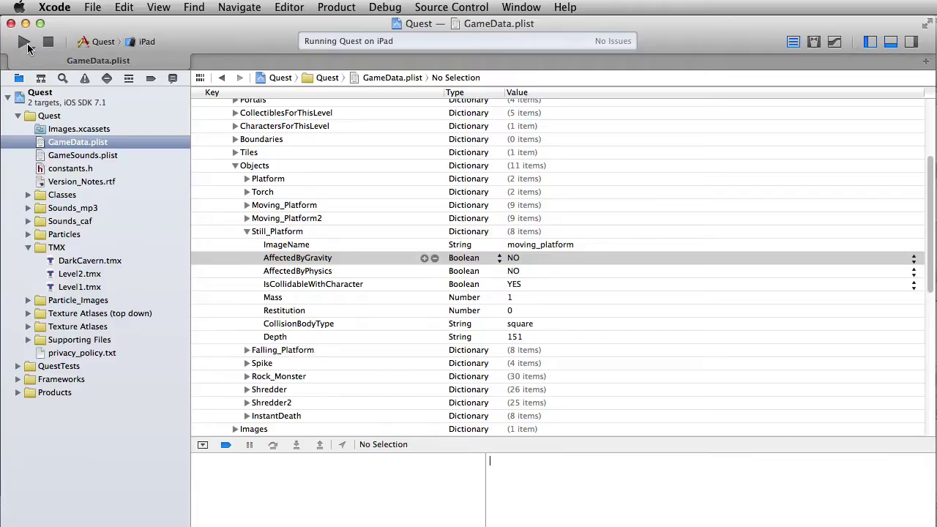
Switch to Finder, go up to Fantastic_Worlds_Light_Demo, enlarge the window, and examine the For_Tiled folder's location relative to Quest.
key(super+Tab)
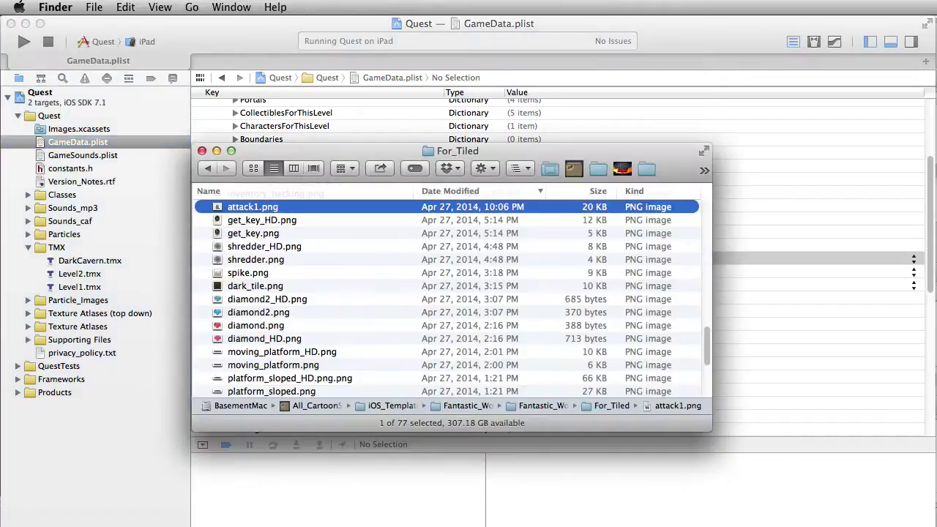
click(207, 171)
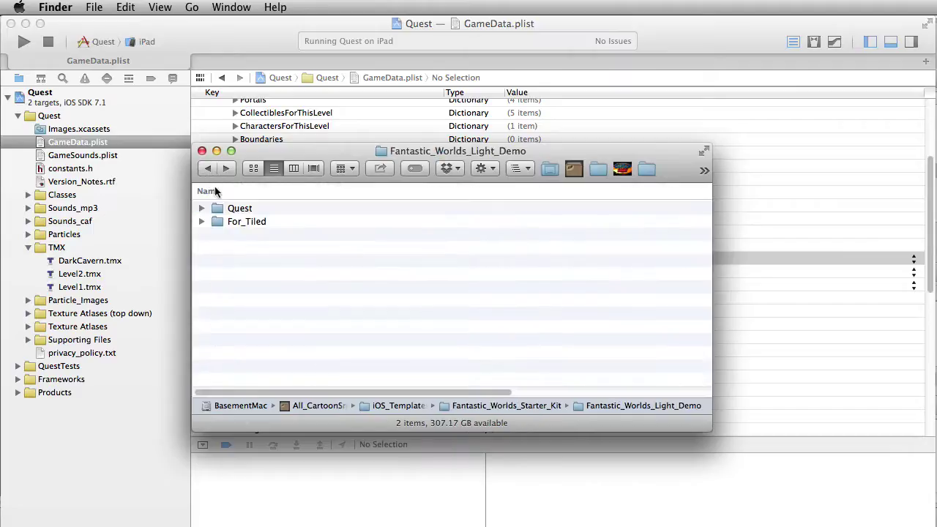
click(202, 222)
click(202, 222)
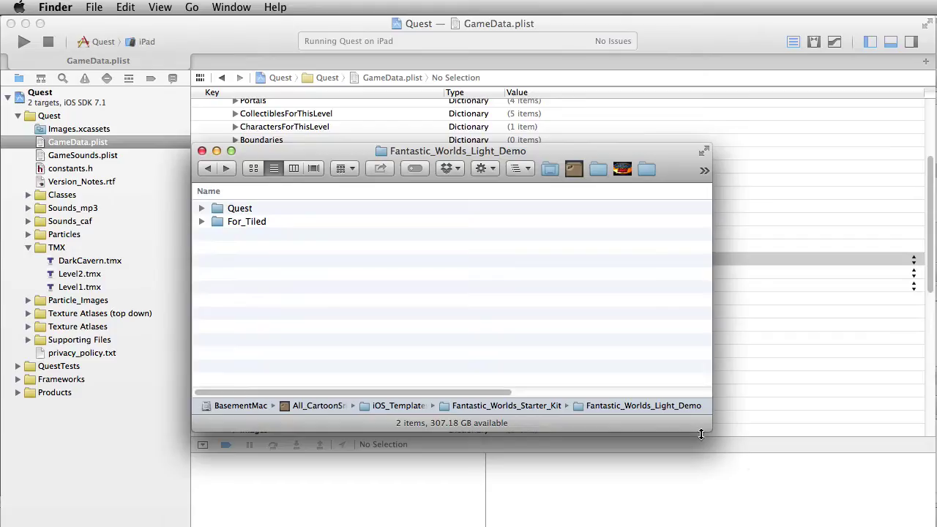
drag(709, 429, 615, 526)
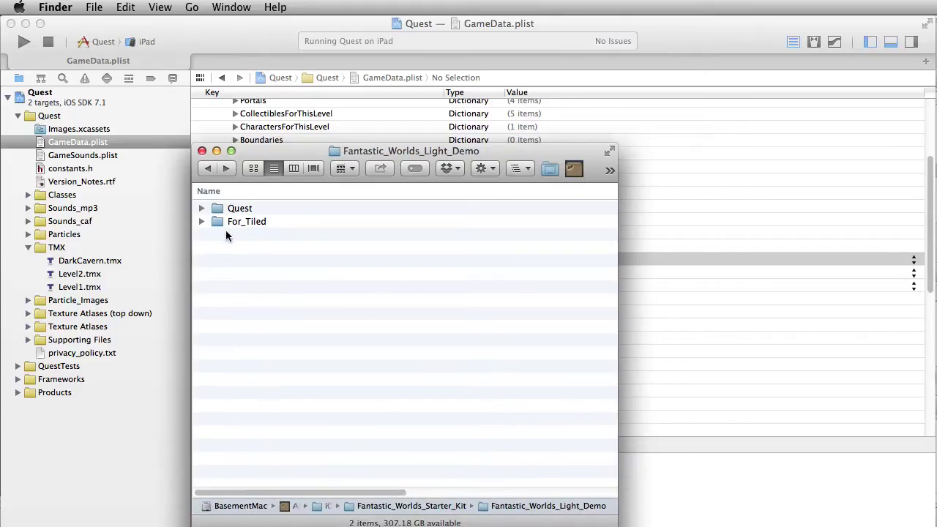
click(202, 222)
click(202, 221)
Return to Xcode, open DarkCavern.tmx, and highlight the relative source path of the moving_platform image.
click(73, 262)
click(73, 262)
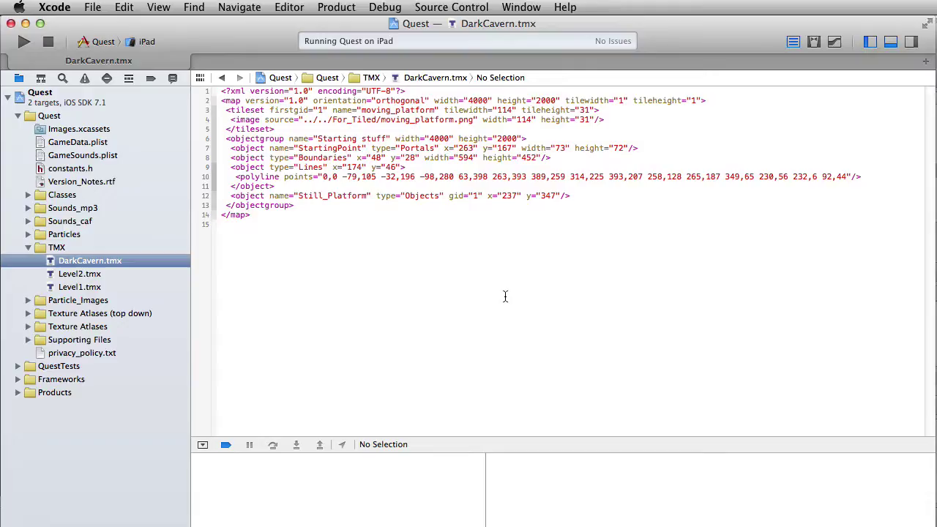
drag(303, 120, 475, 122)
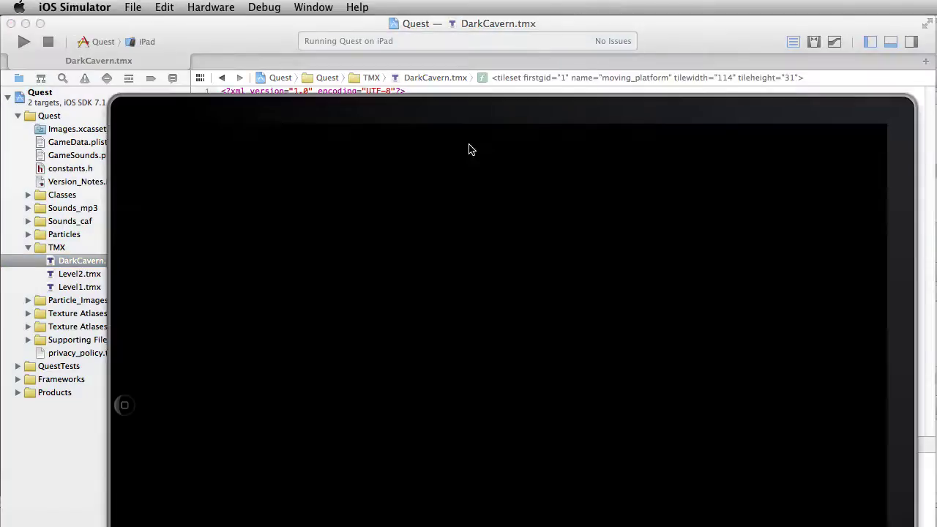
Reposition the iOS Simulator window so the game is in view and start a fresh game.
drag(359, 105, 936, 88)
click(598, 33)
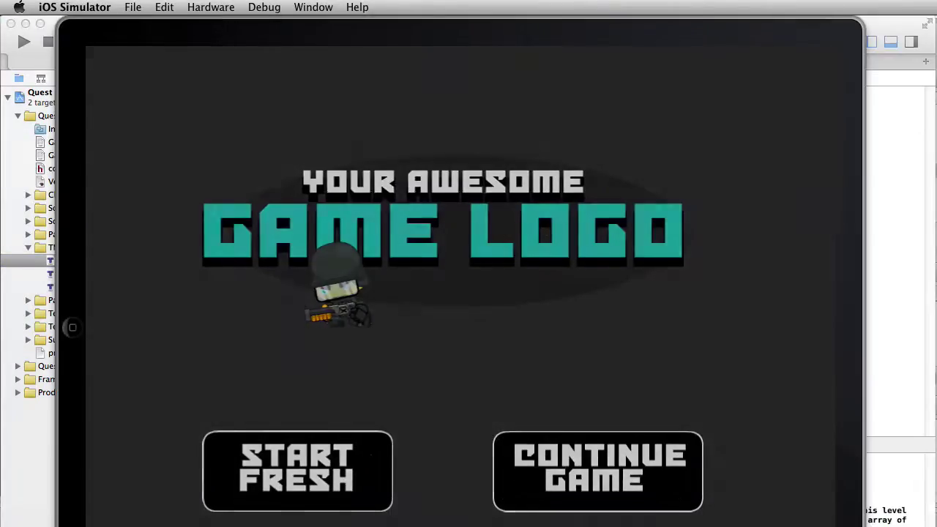
click(270, 500)
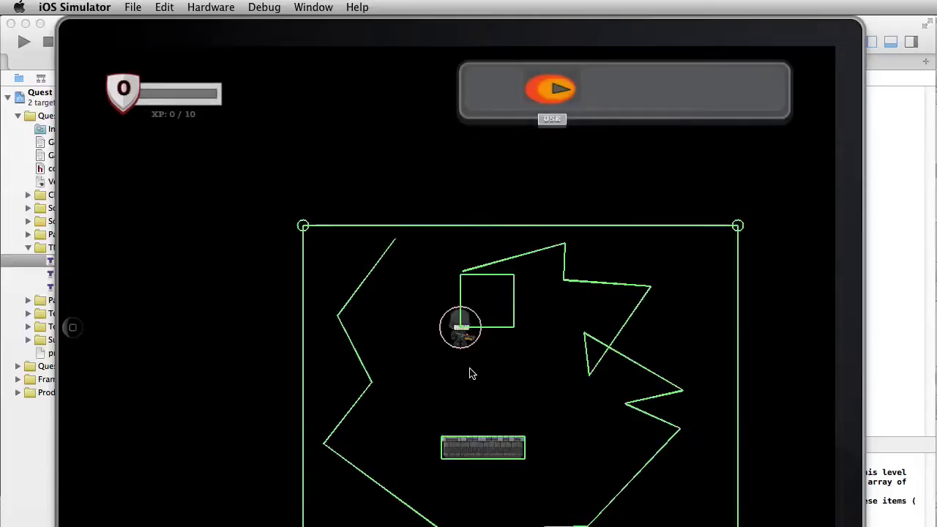
Walk the character back and forth on the still platform and toward the cavern's right side to test the collisions.
click(507, 325)
click(422, 335)
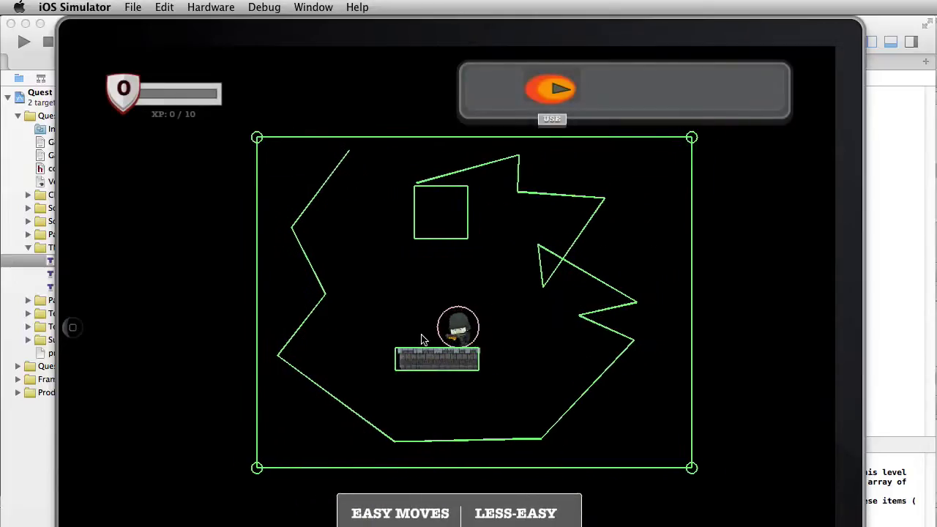
click(472, 333)
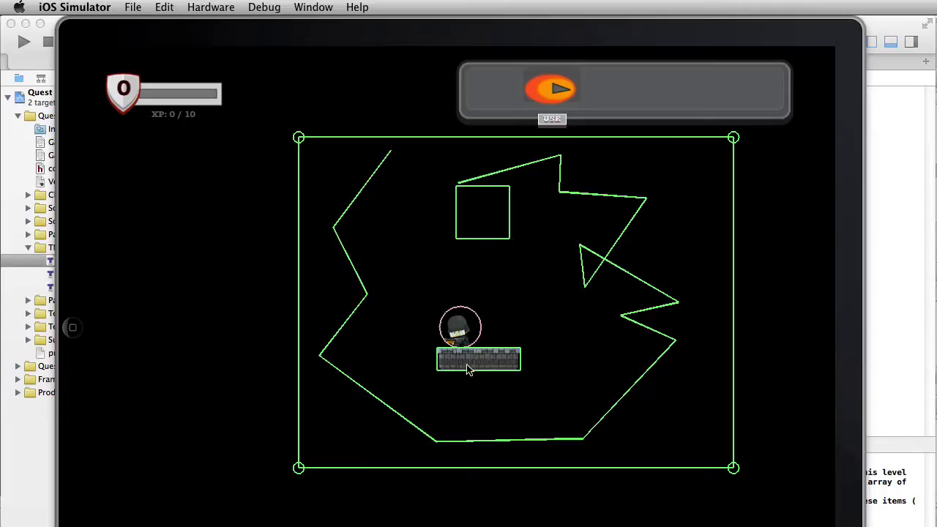
click(653, 339)
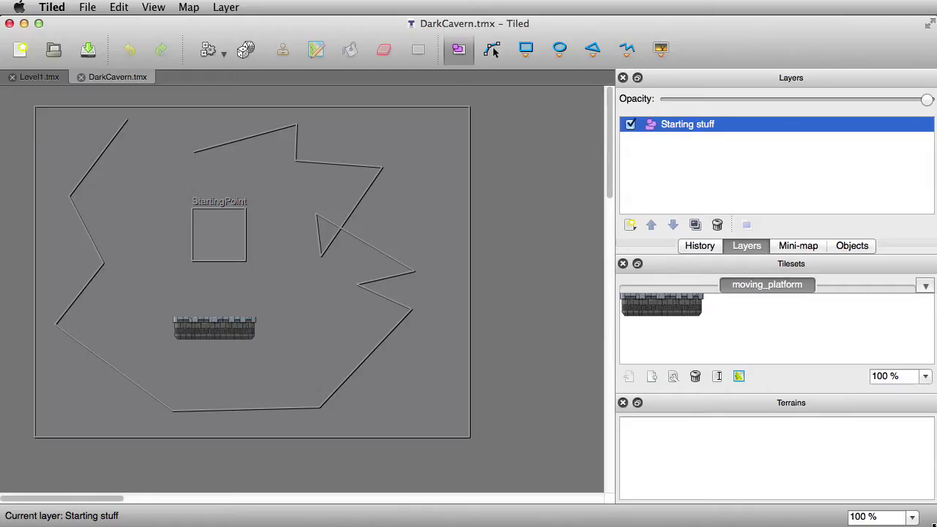
Draw a circle about 364 by 364 beside the map and move it inside, around StartingPoint and the platform.
click(561, 48)
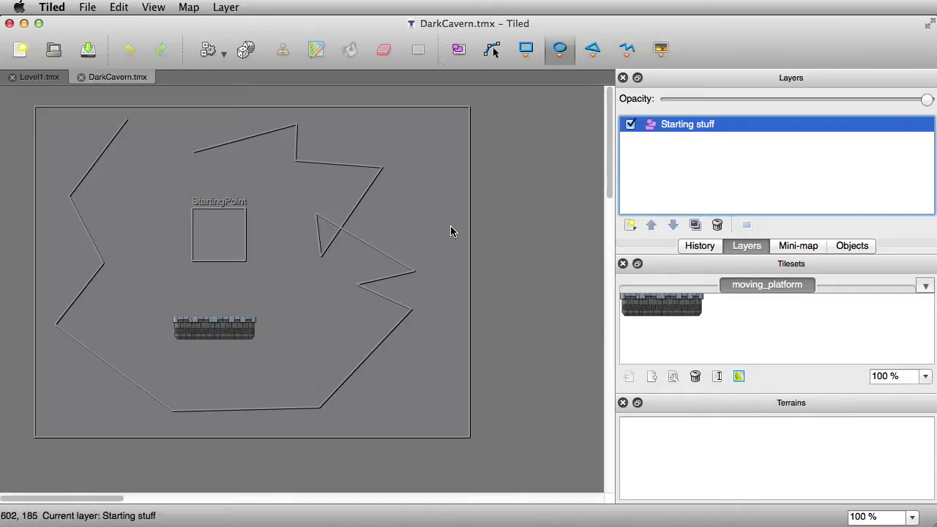
drag(493, 229, 762, 439)
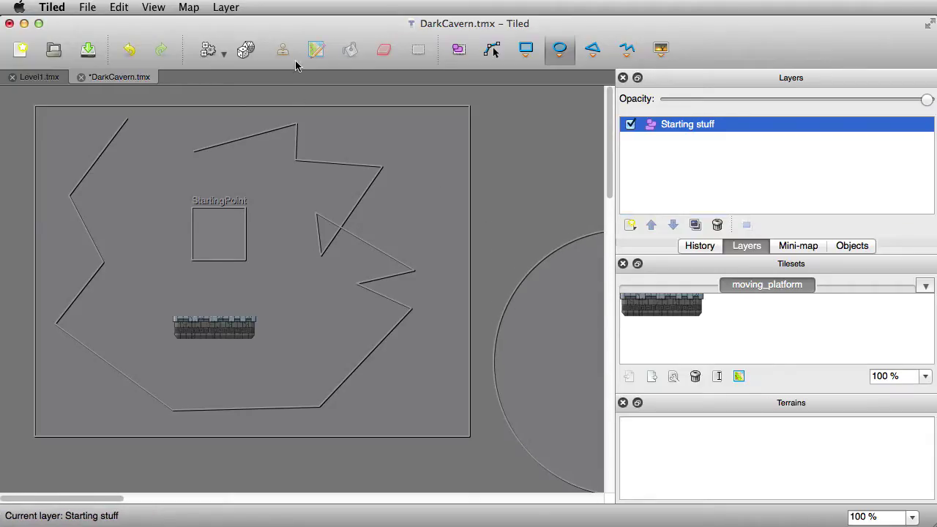
click(458, 49)
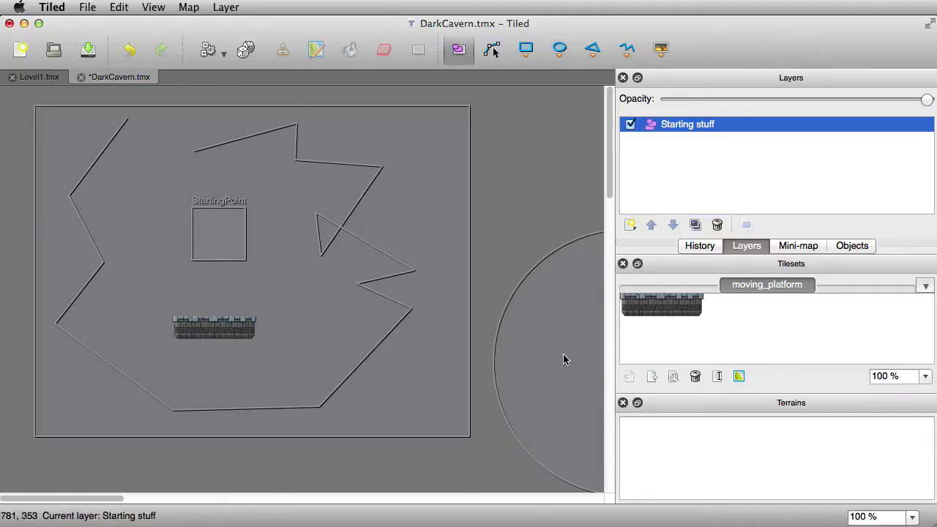
drag(567, 379, 183, 286)
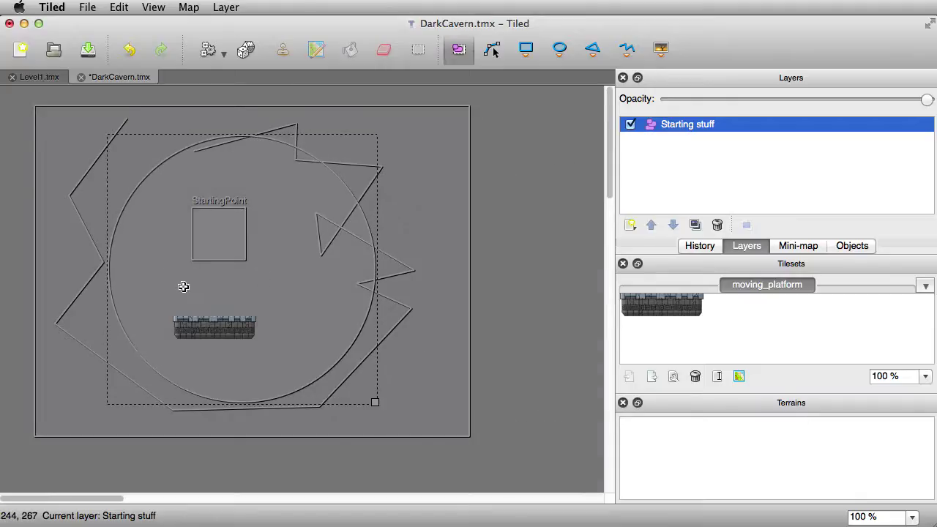
Select the Lines polyline in the object list and delete it from the map.
click(87, 181)
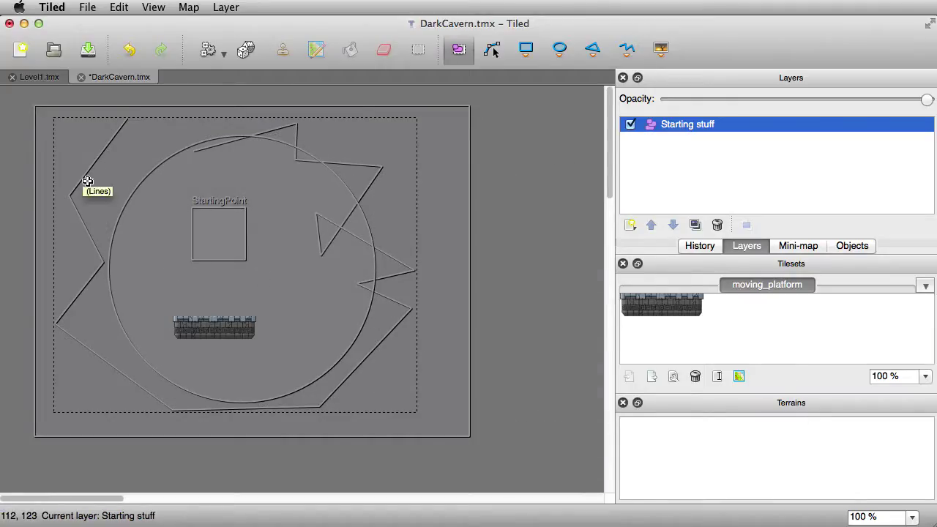
click(853, 246)
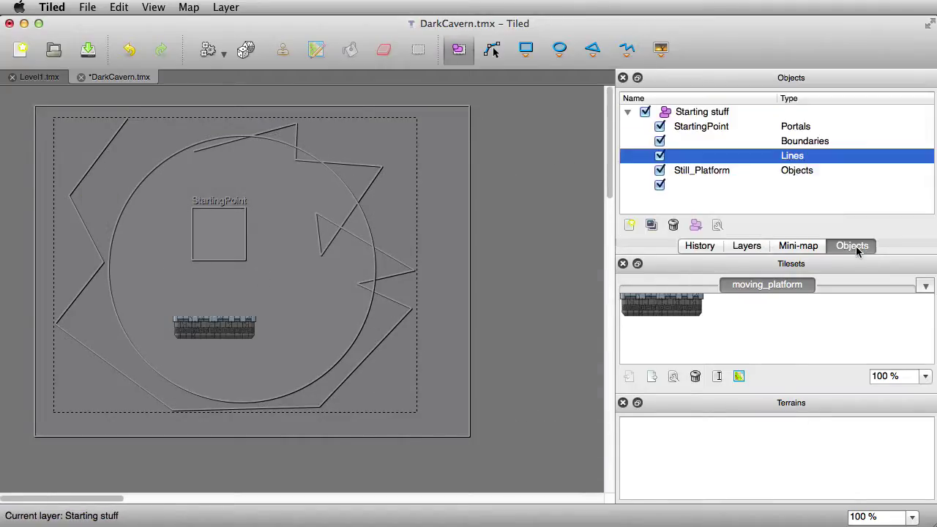
click(785, 154)
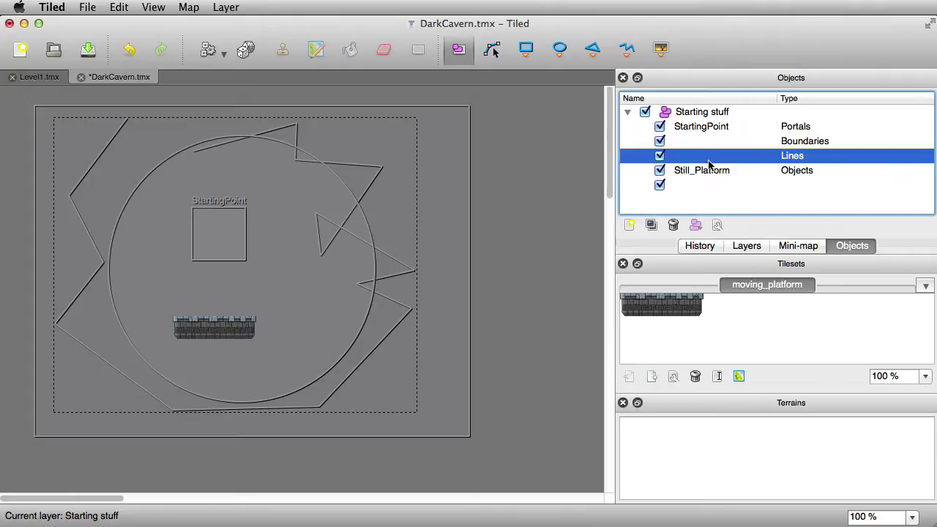
click(674, 224)
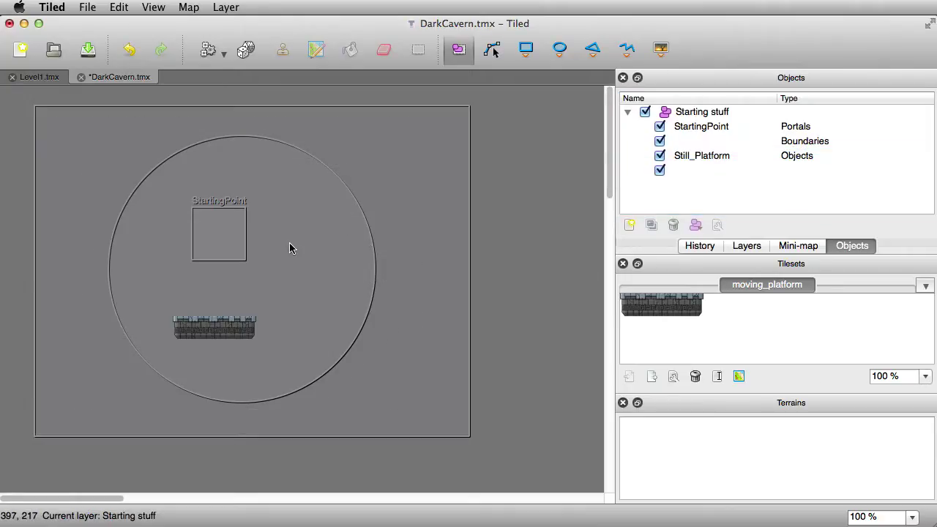
Move the circle to about X 125, Y 76 and set its type to Boundaries.
click(290, 248)
drag(324, 257, 310, 262)
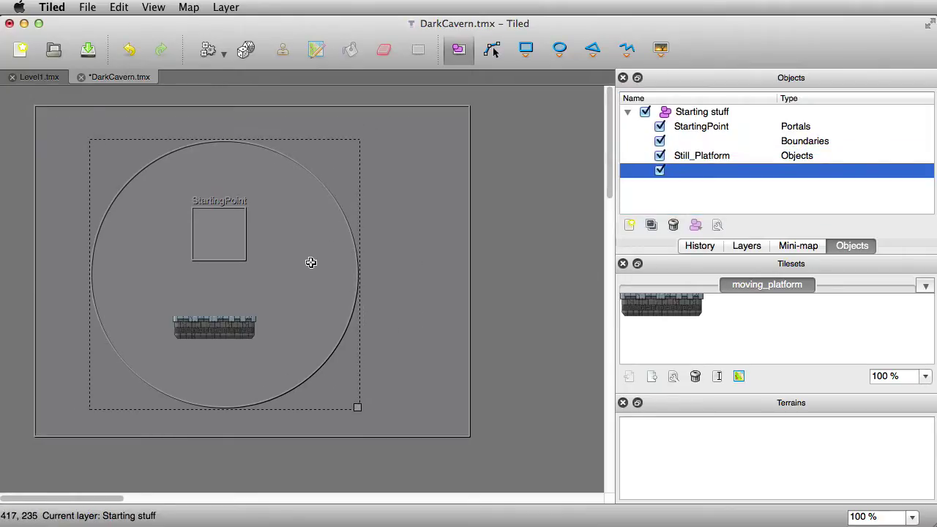
click(807, 174)
double_click(825, 176)
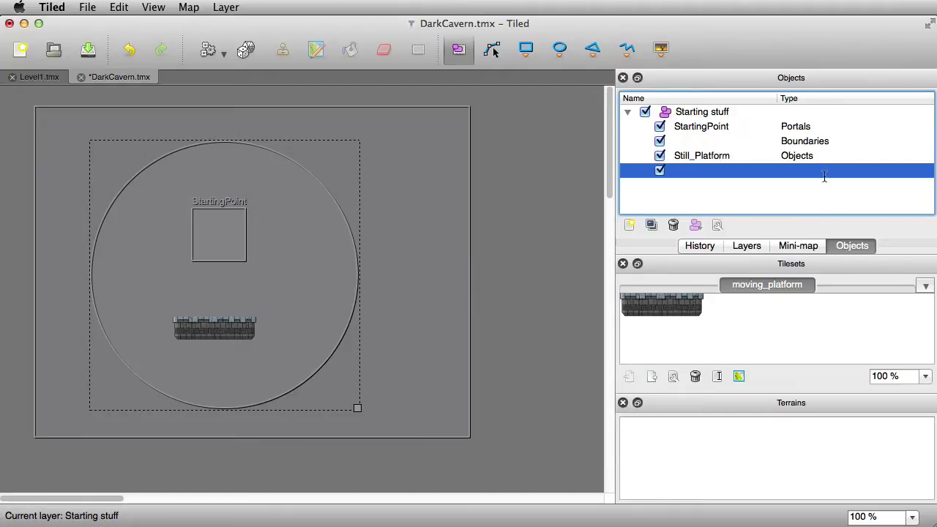
double_click(811, 171)
text(Boundaries)
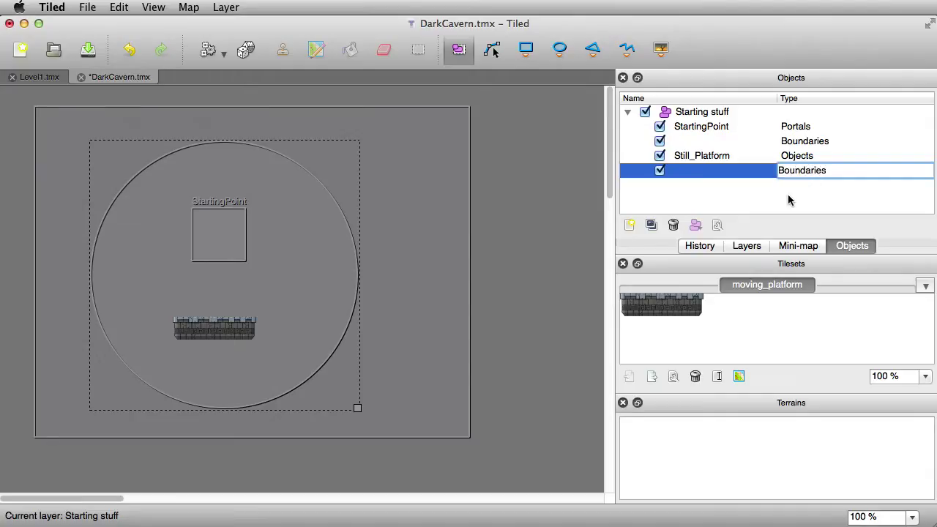
click(786, 202)
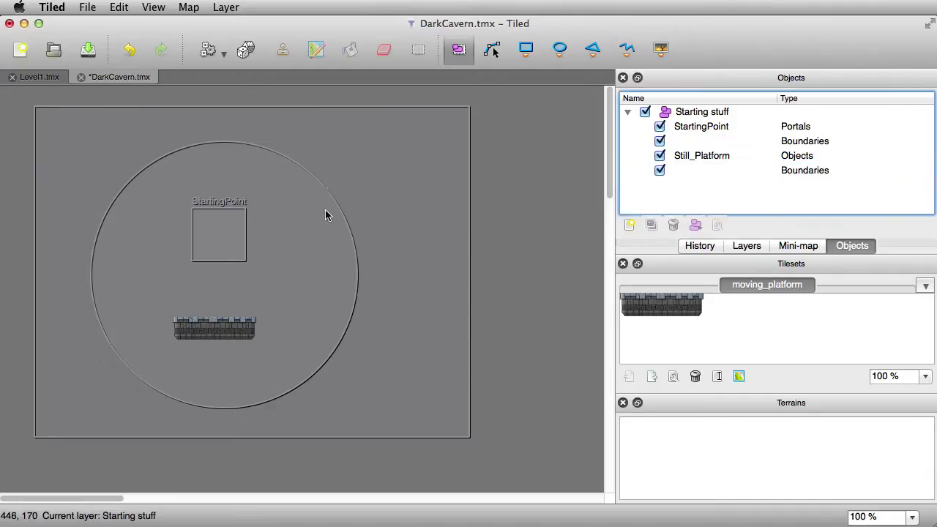
Add the custom property CollisionBodyType with the value circle to the circular boundary and save the map.
click(252, 163)
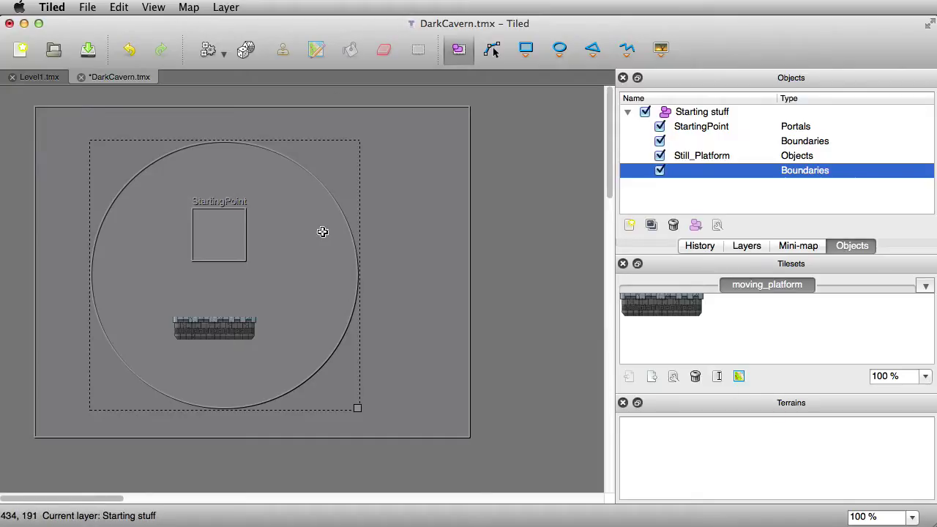
double_click(344, 290)
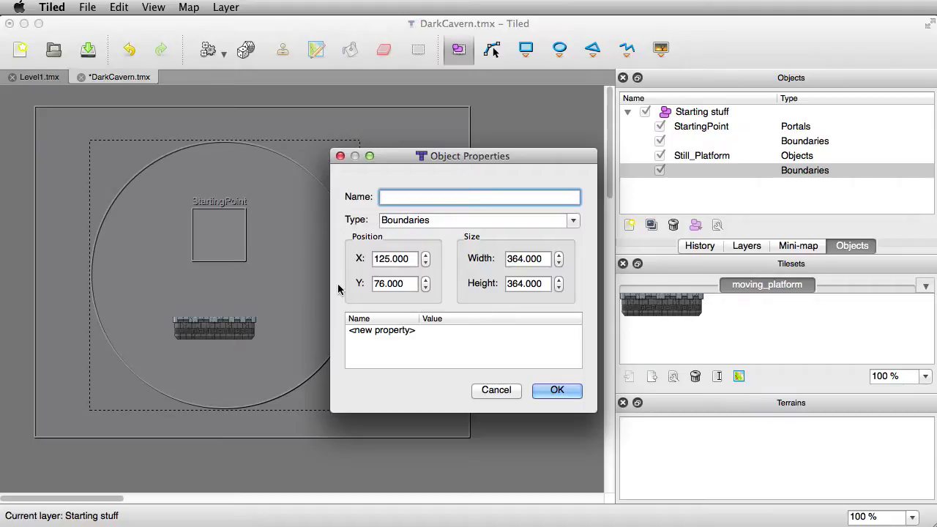
click(408, 331)
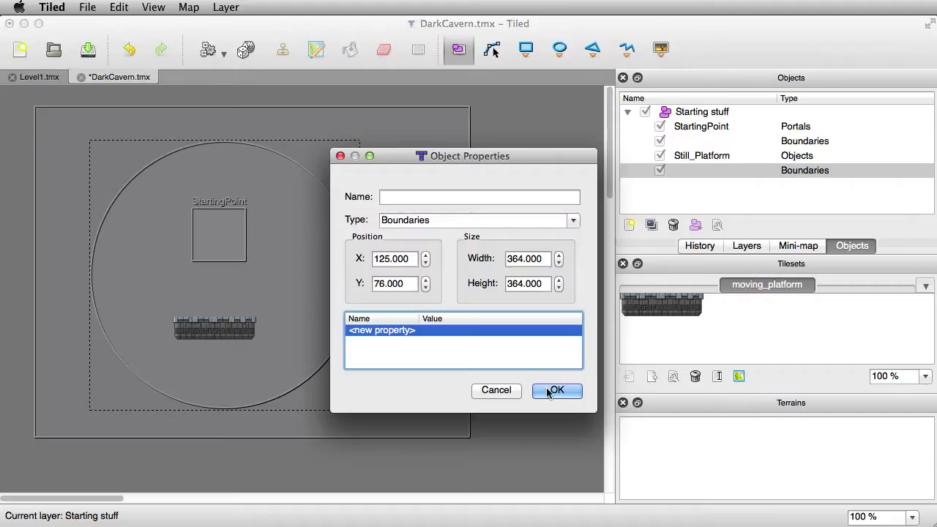
drag(594, 410, 757, 467)
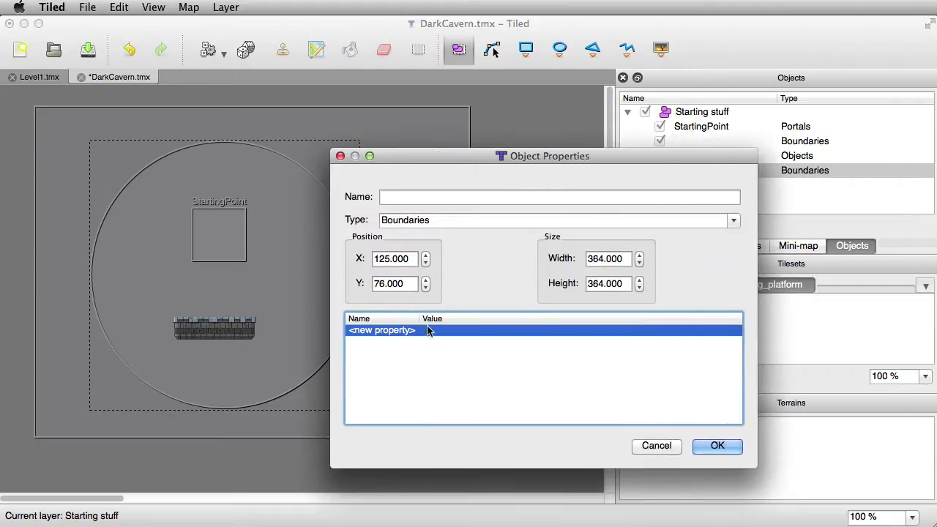
double_click(399, 331)
text(Collisio)
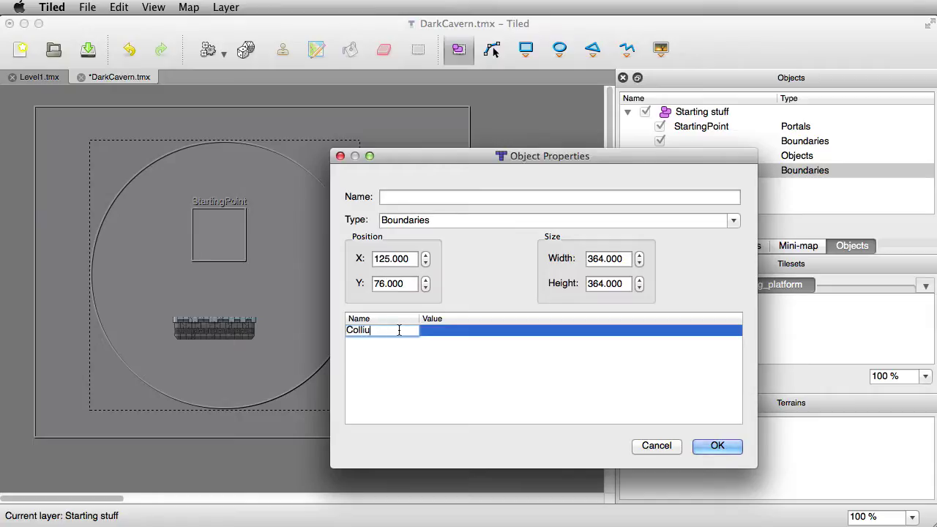
text(nBodyType)
key(Return)
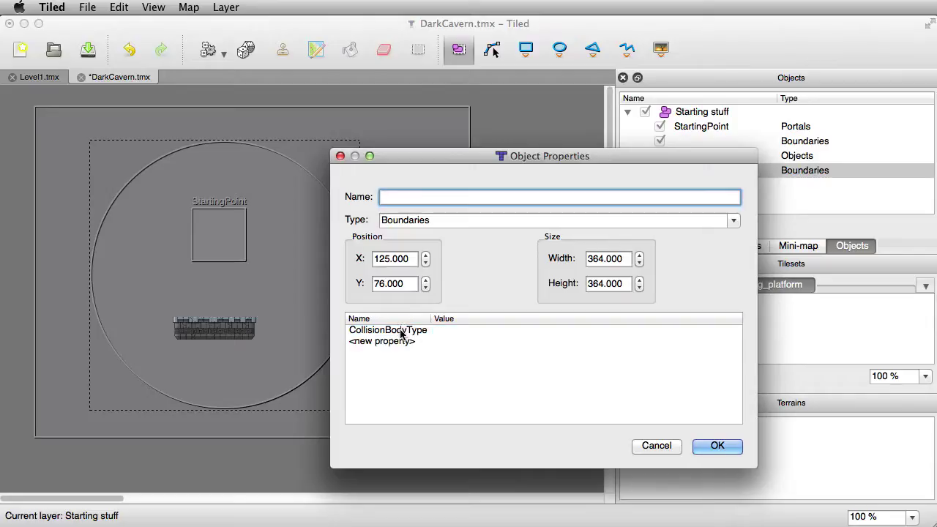
click(445, 330)
text(circle)
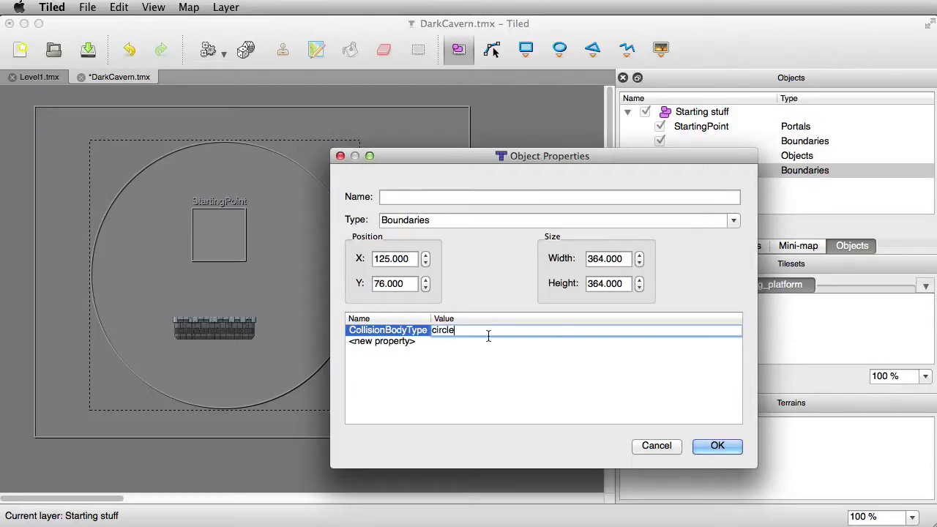
click(717, 446)
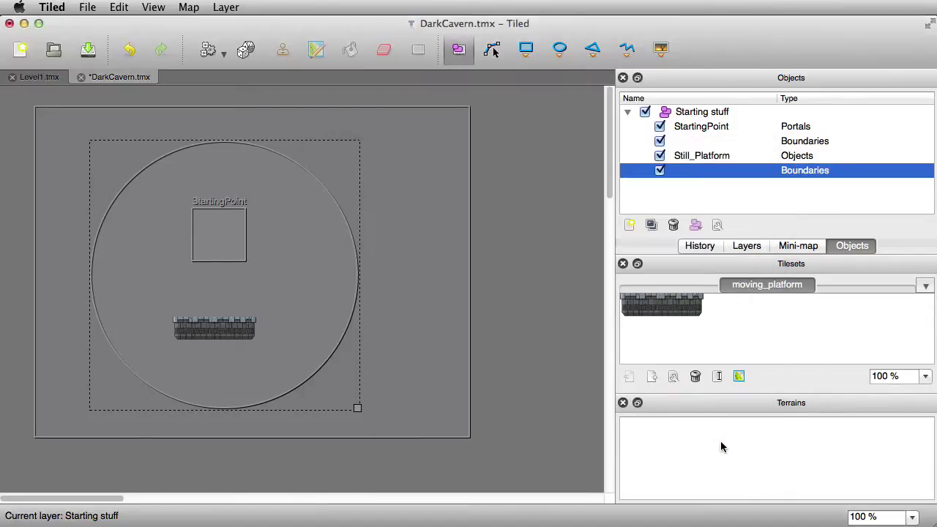
key(super+s)
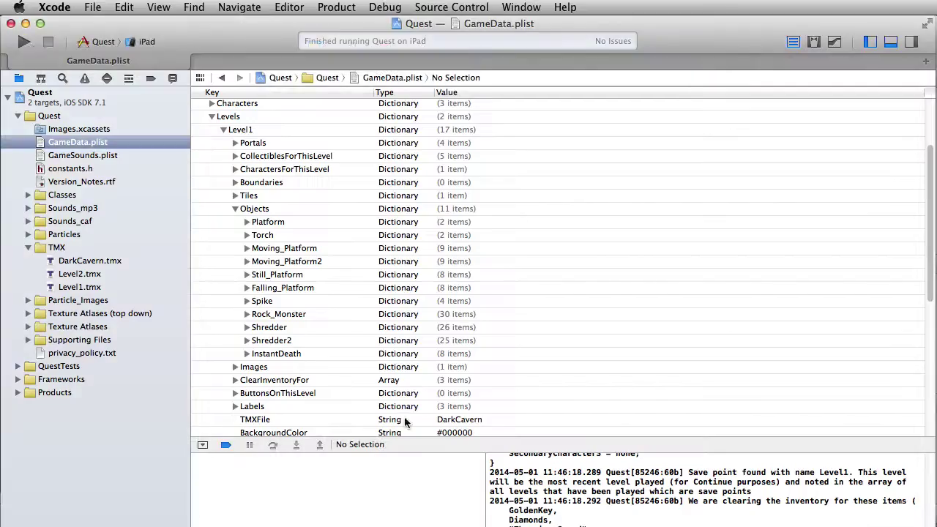
Run Quest from Xcode in the simulator and walk the character off the platform against the circular boundary, ending the test by stopping the run.
key(super+r)
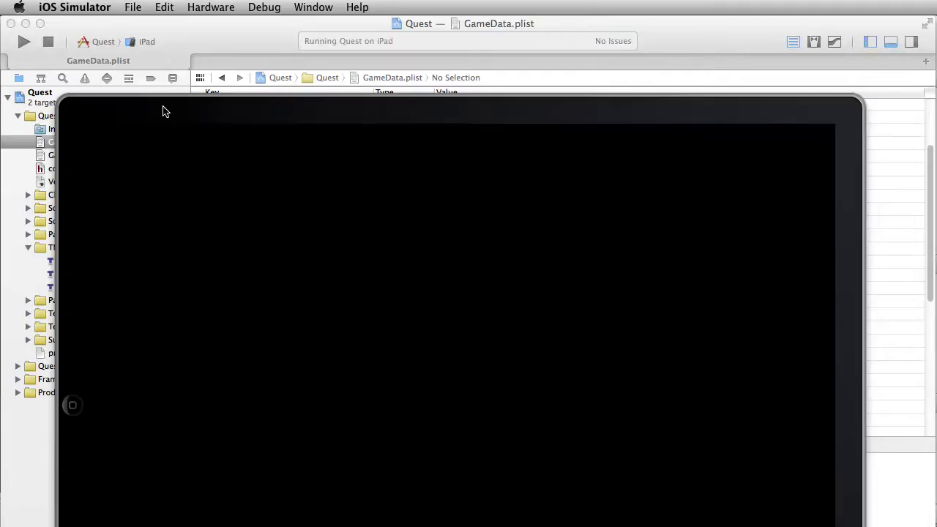
drag(166, 112, 268, 34)
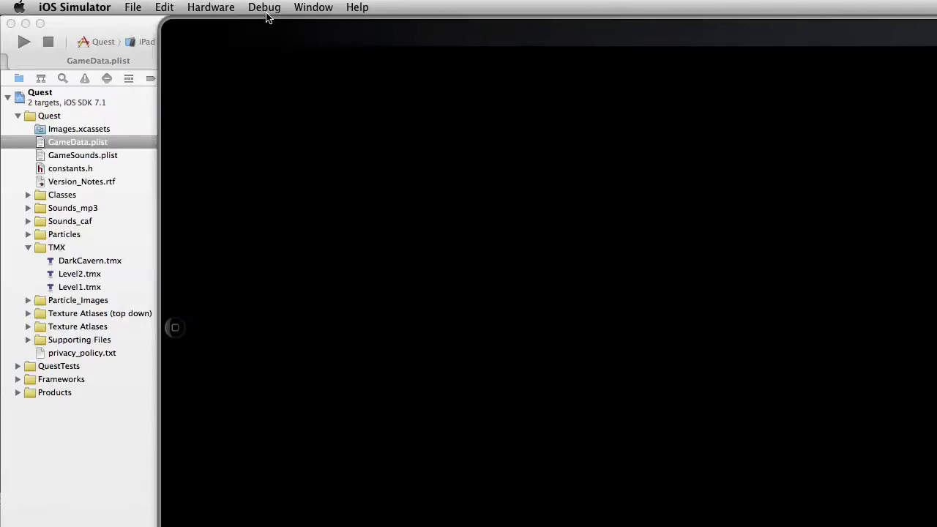
click(405, 454)
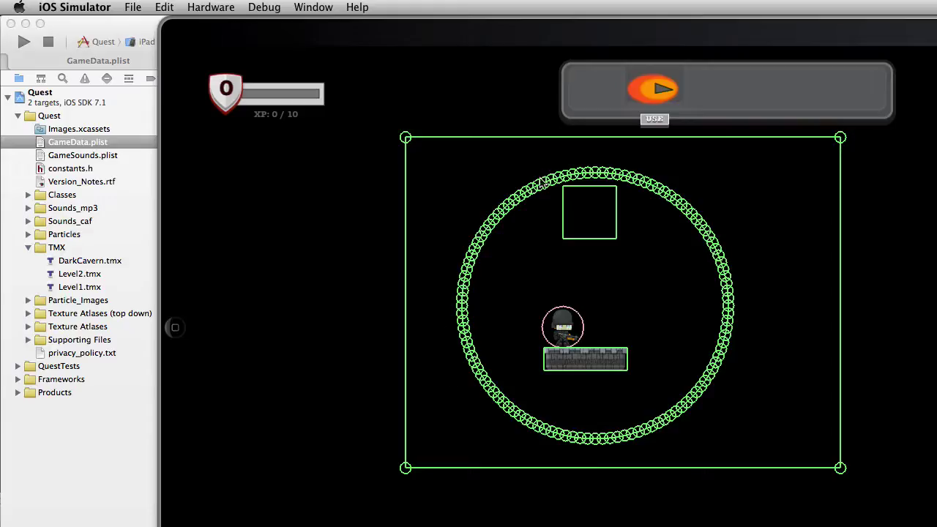
drag(619, 339, 832, 292)
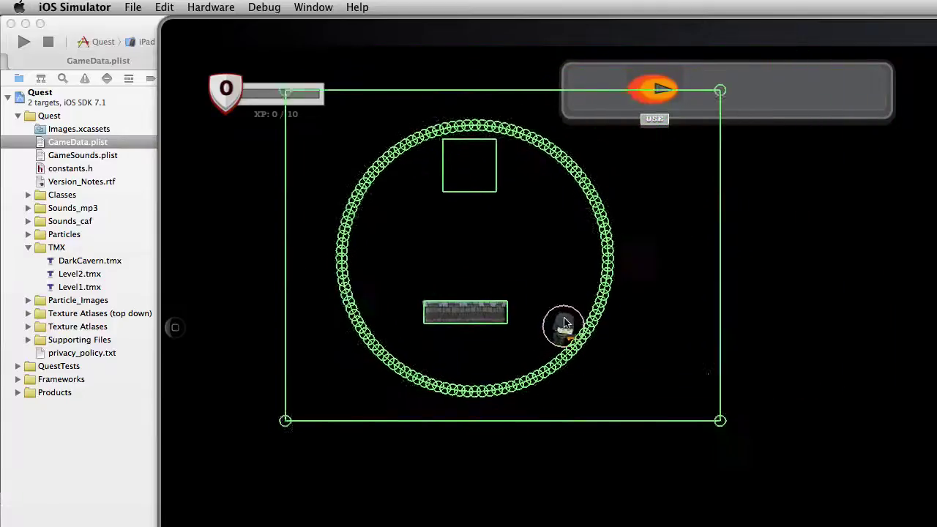
click(54, 42)
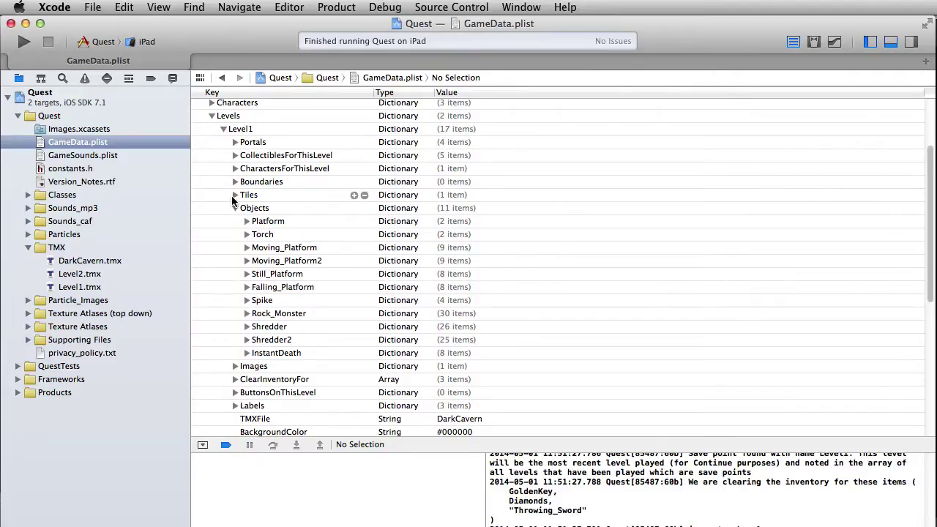
Collapse Level1's Objects in GameData.plist and expand Tiles and DarkTile to examine the ImageName setting.
click(235, 208)
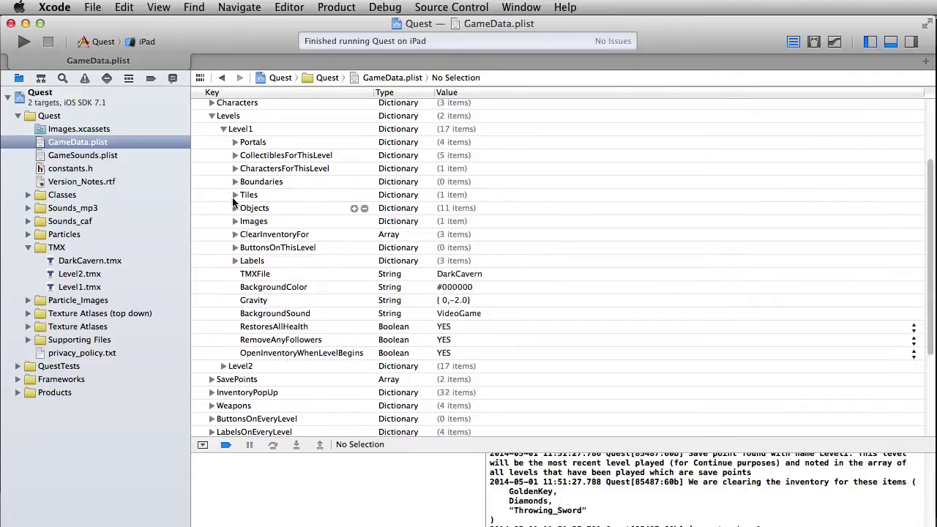
click(235, 195)
click(245, 194)
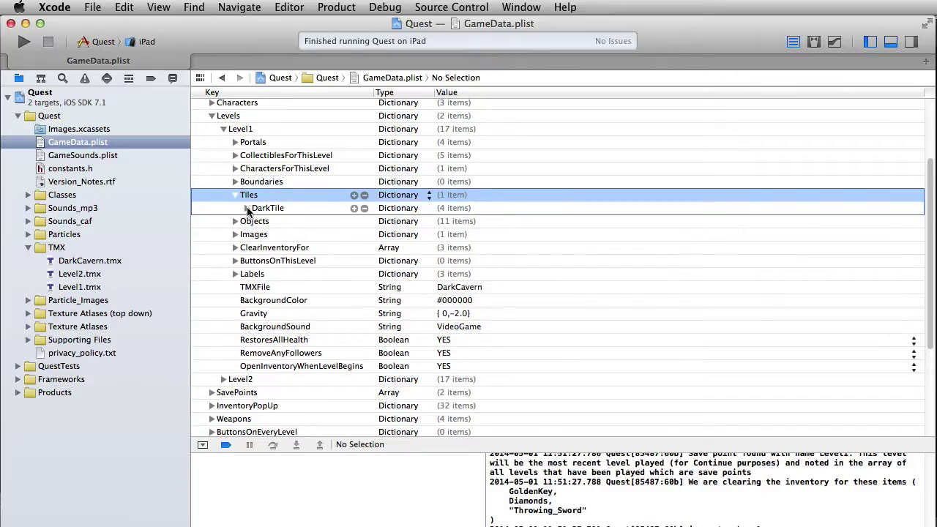
click(282, 208)
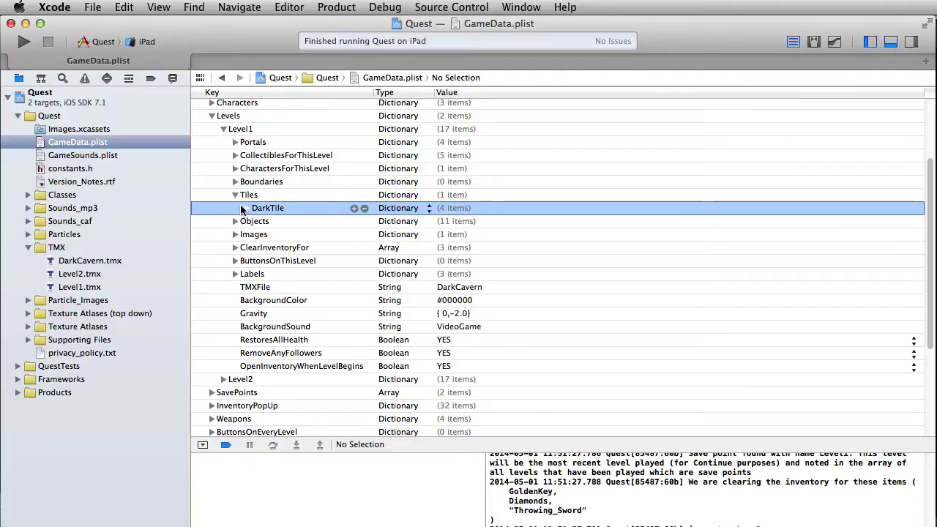
click(247, 208)
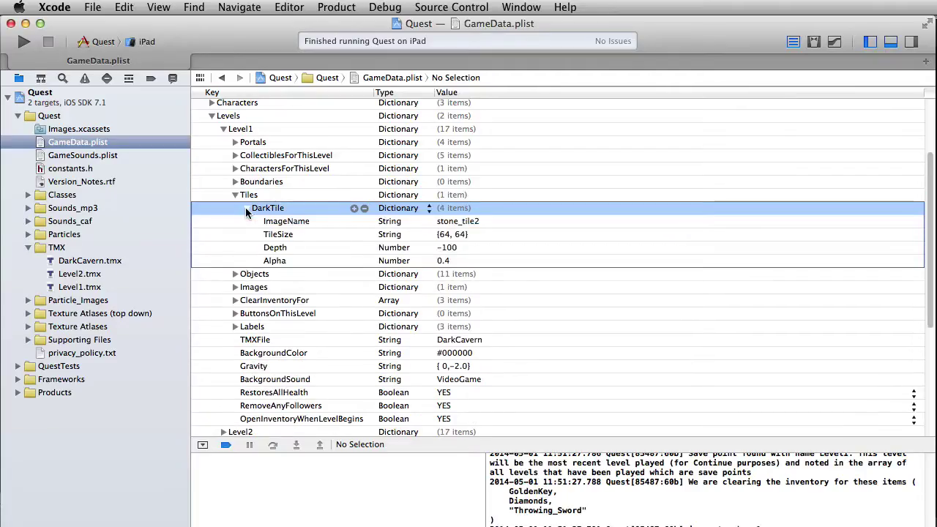
click(293, 221)
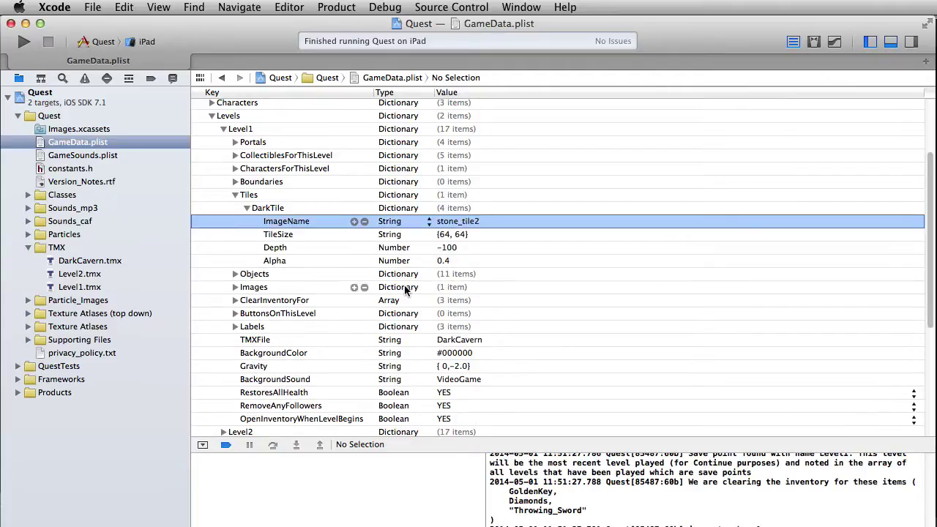
Open Images.xcassets and browse the image assets for the tile images.
click(86, 131)
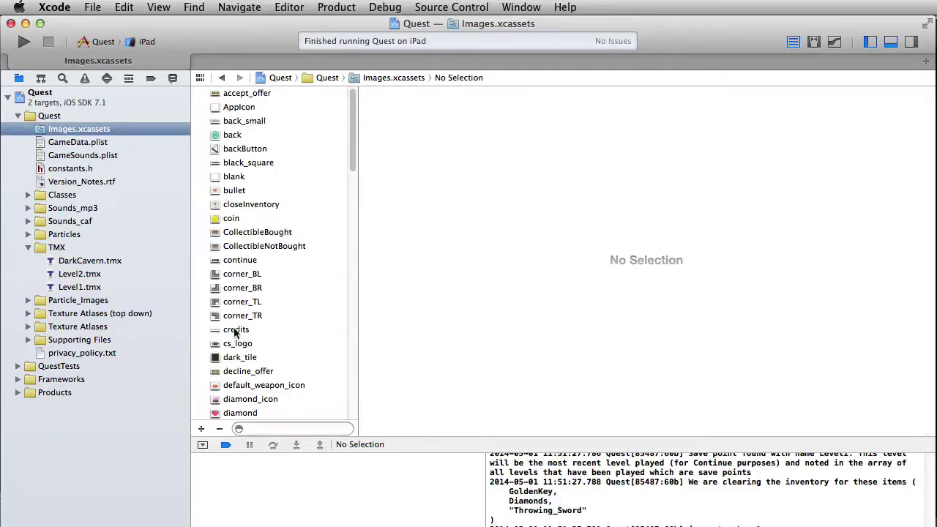
scroll(219, 307, down, 10)
scroll(260, 359, up, 3)
scroll(260, 359, up, 5)
scroll(259, 352, down, 5)
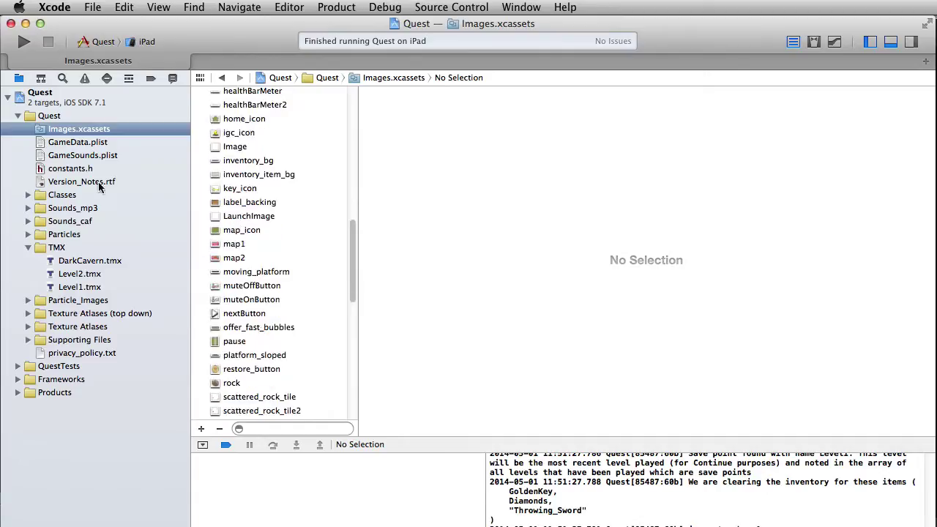
Return to GameData.plist and examine DarkTile's TileSize width and height values and its Depth setting in Level1.
click(71, 143)
click(287, 235)
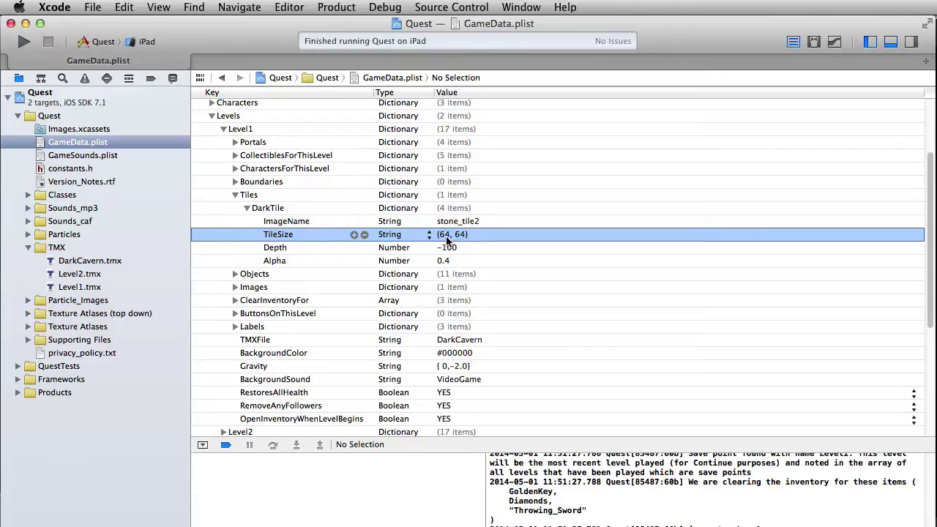
click(447, 236)
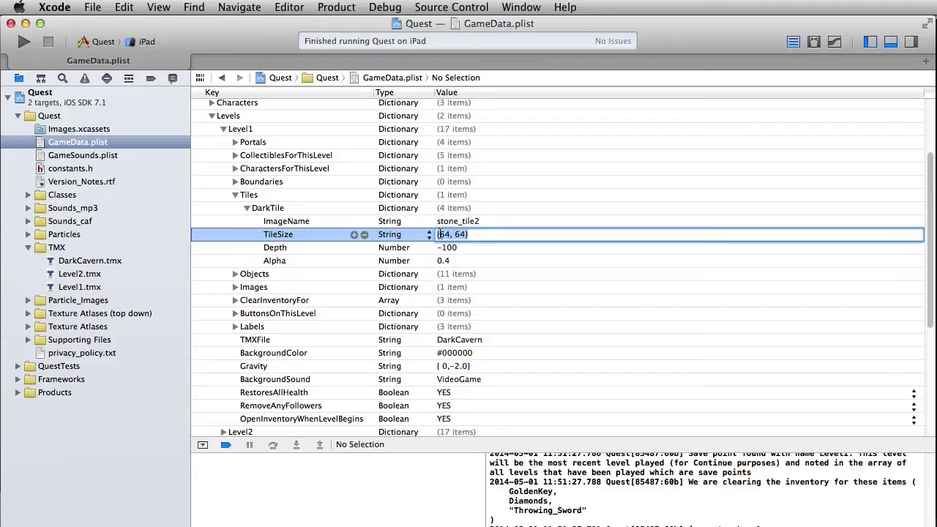
click(438, 235)
click(476, 236)
double_click(444, 234)
double_click(459, 234)
click(271, 251)
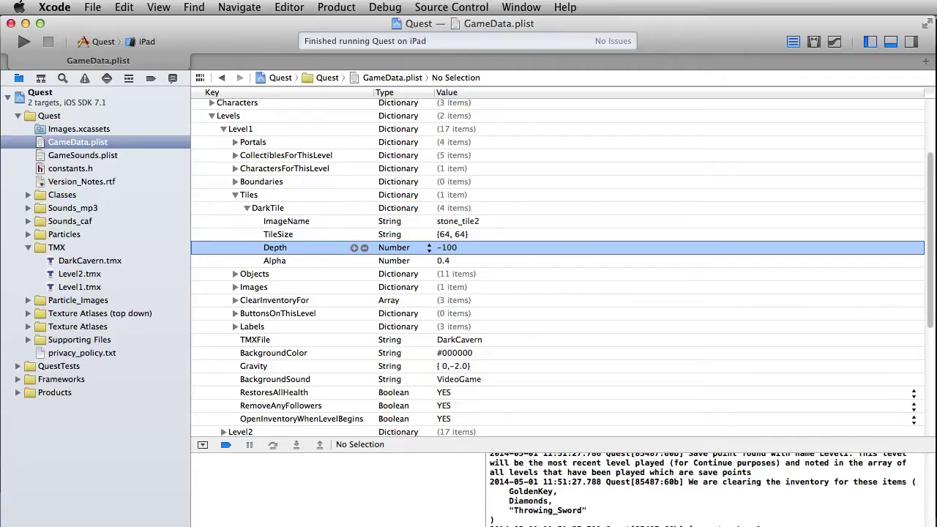
Switch to Tiled and draw a rectangle object enclosing the whole rectangular boundary with a margin on all sides.
key(super+Tab)
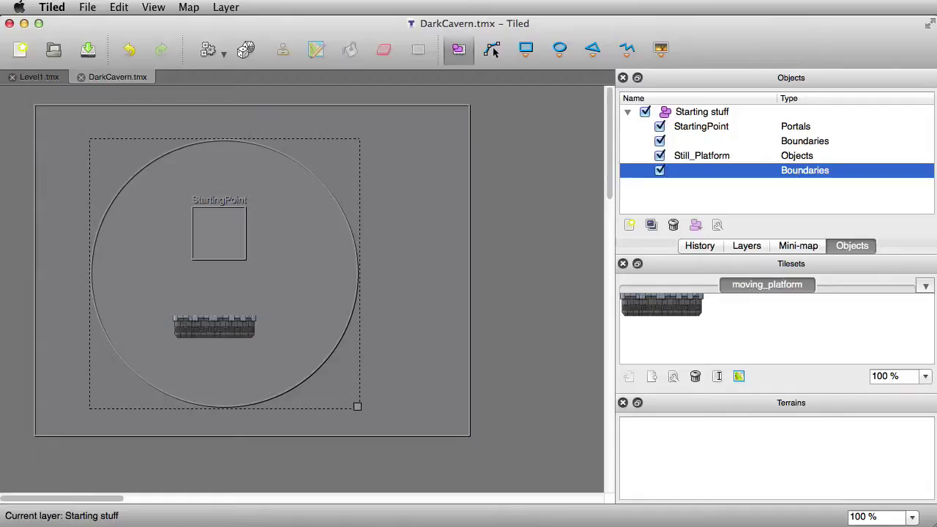
click(526, 49)
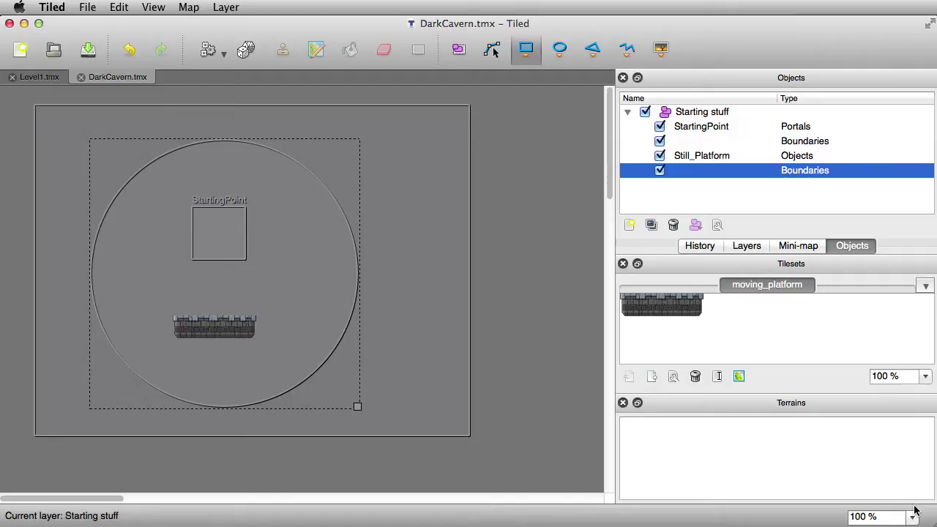
scroll(20, 95, down, 1)
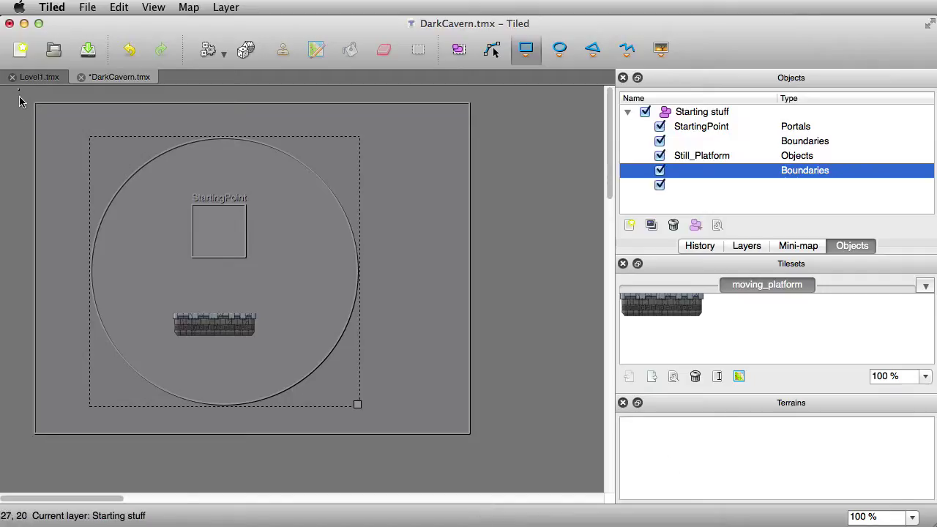
drag(13, 94, 534, 472)
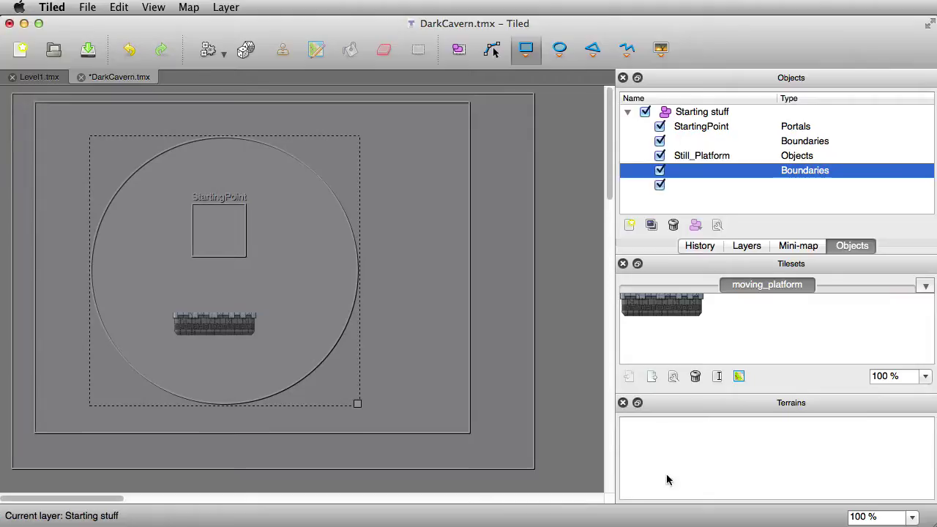
Set the new outer rectangle's type to Tiles and its name to DarkTile, and save the map.
click(825, 183)
click(849, 186)
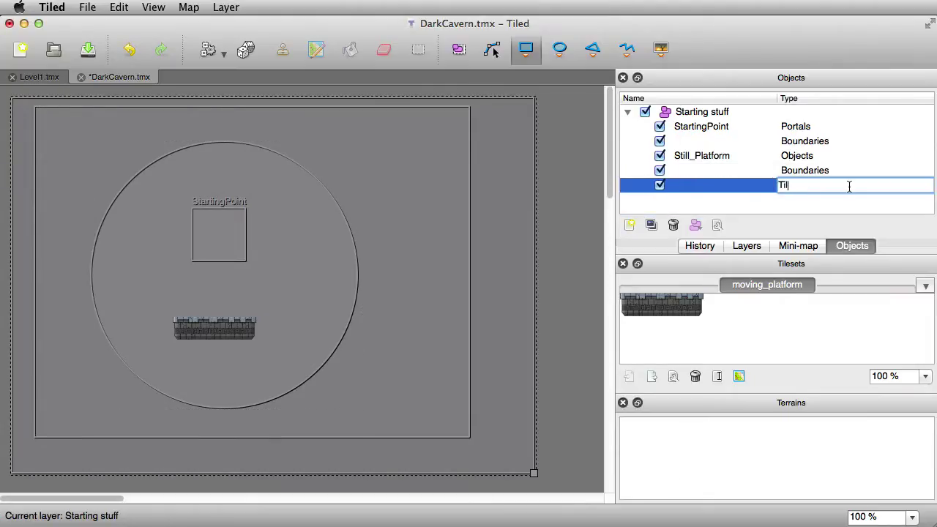
click(727, 186)
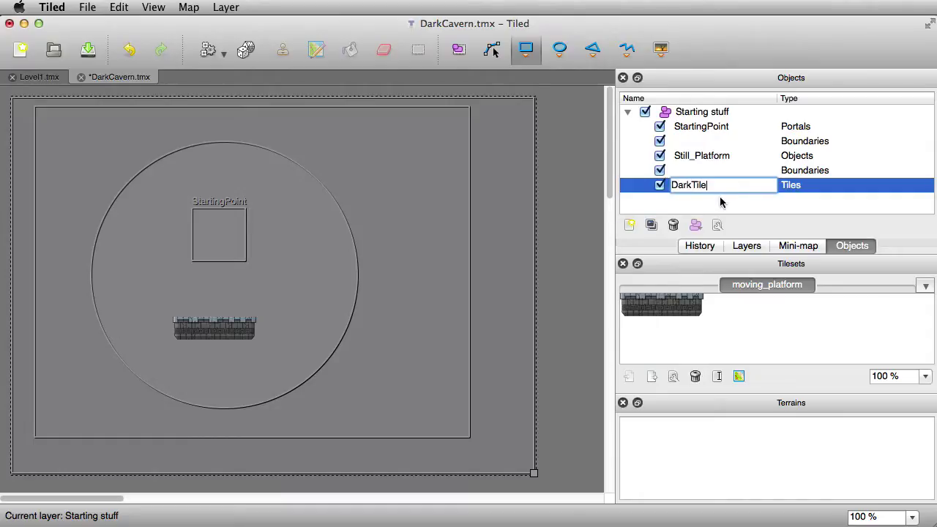
click(721, 203)
key(super+s)
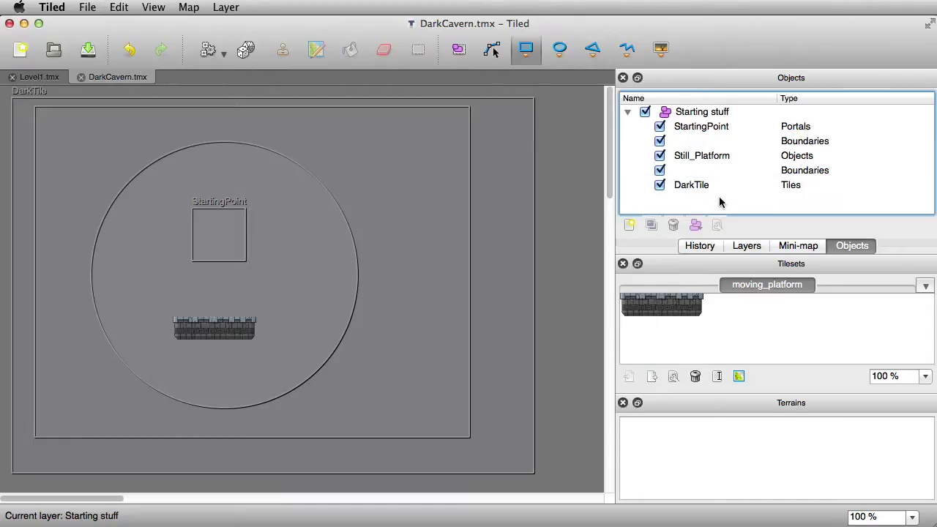
Run Quest from Xcode in the simulator, walk the character off the platform over the tiled background, and stop the run.
key(super+Tab)
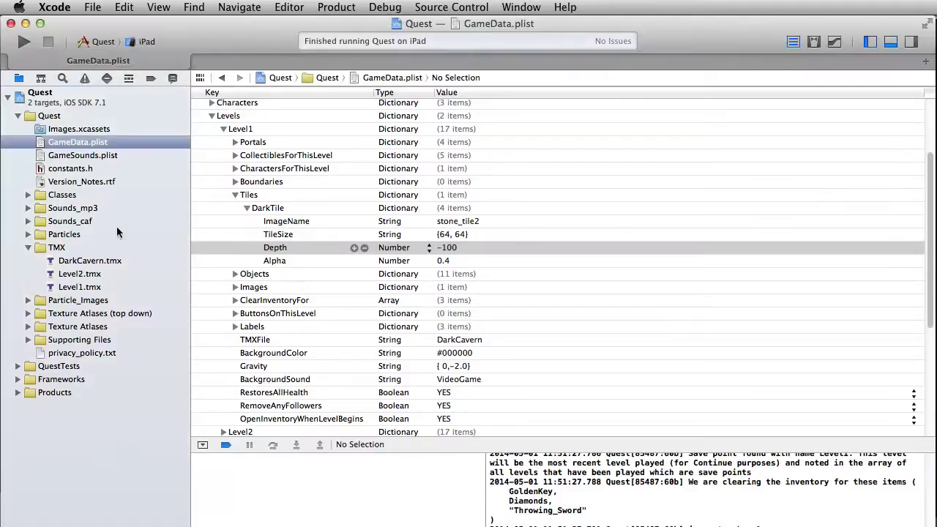
click(22, 43)
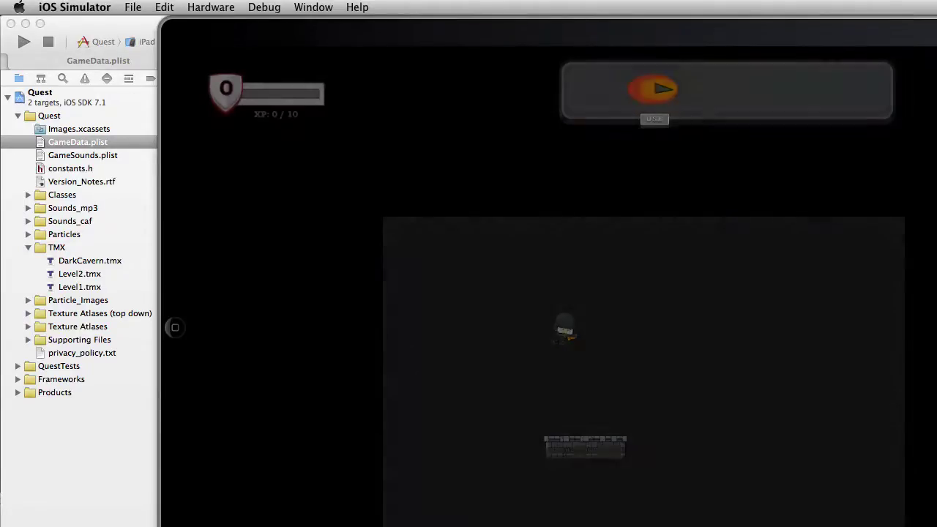
click(639, 438)
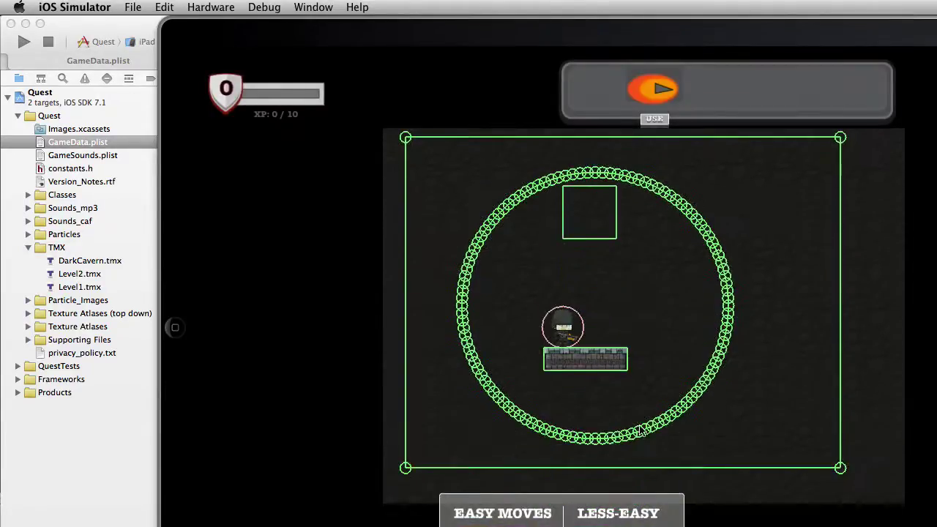
click(691, 314)
mouse_move(653, 398)
mouse_down()
mouse_move(598, 418)
mouse_move(373, 450)
mouse_move(504, 356)
mouse_move(312, 299)
mouse_move(534, 386)
mouse_move(776, 385)
mouse_move(623, 381)
mouse_move(768, 302)
mouse_move(354, 329)
mouse_move(555, 420)
mouse_move(736, 396)
mouse_move(676, 391)
mouse_move(732, 398)
mouse_move(703, 383)
mouse_move(642, 383)
mouse_move(337, 187)
mouse_up()
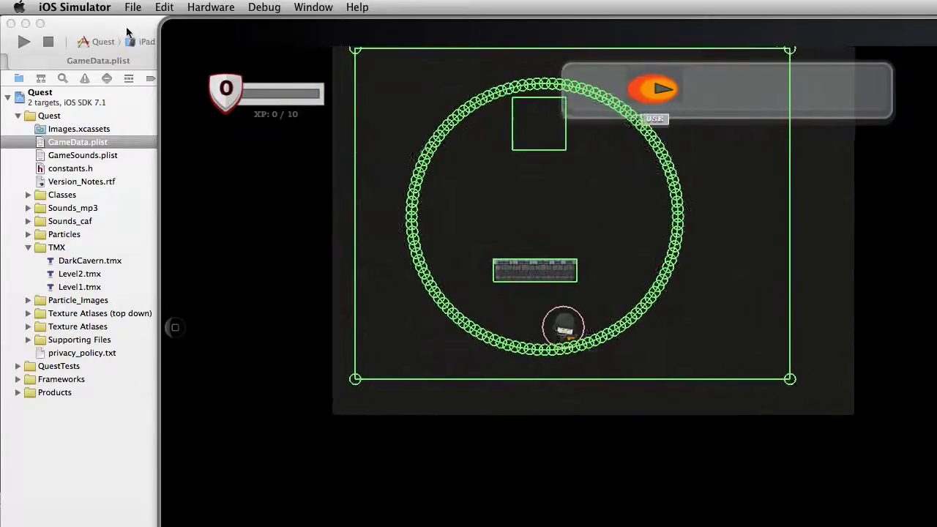
click(48, 41)
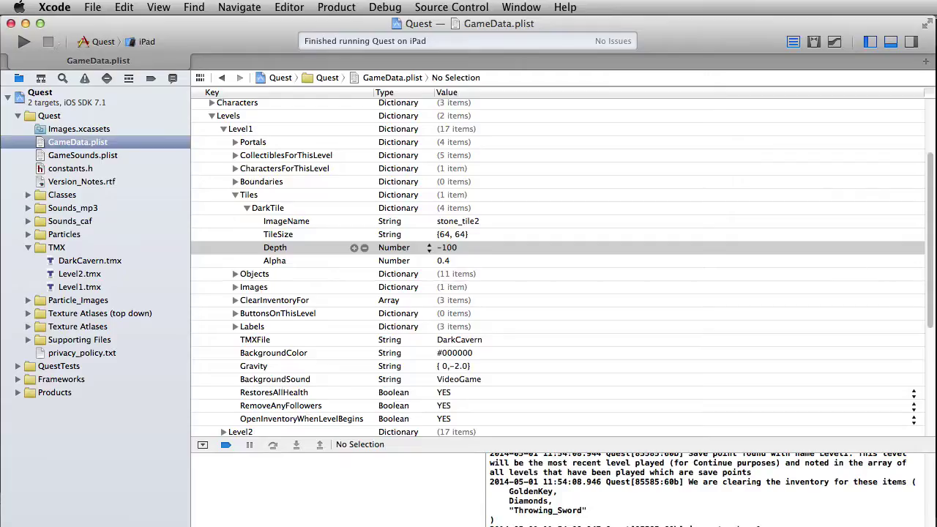
Switch back to Tiled and review the names and types of StartingPoint, Still_Platform and the rectangular boundary.
key(super+Tab)
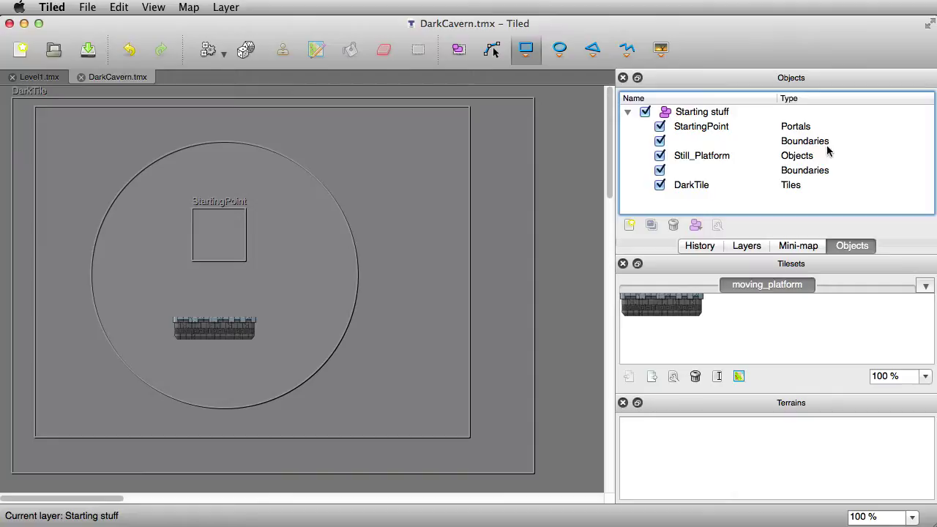
click(802, 156)
click(803, 128)
click(800, 156)
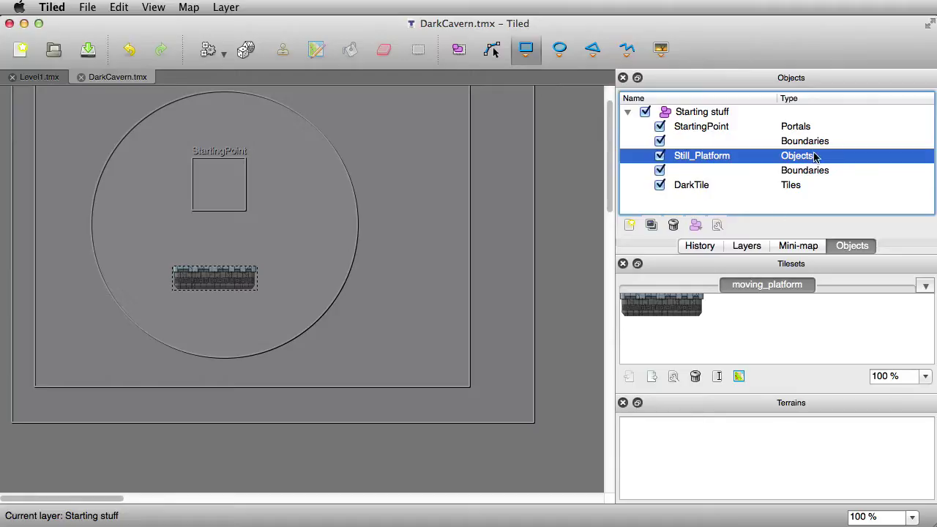
click(702, 129)
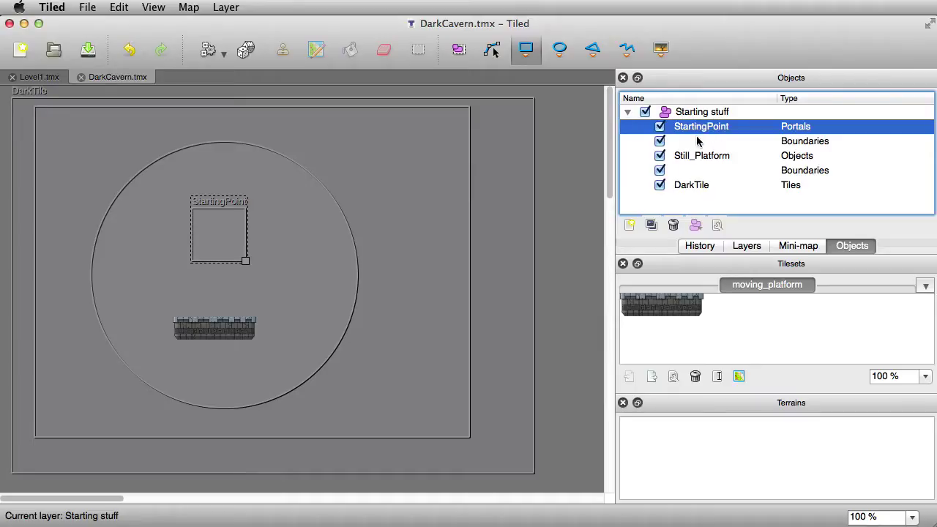
click(802, 141)
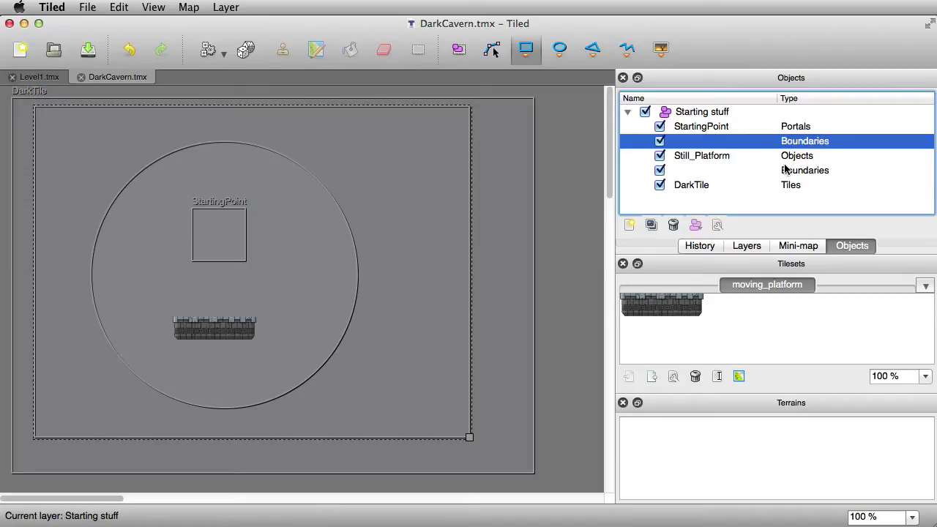
Draw a zigzag four-point polyline outside the DarkTile rectangle, beside its right edge, and set its type to Lines.
click(627, 48)
click(558, 154)
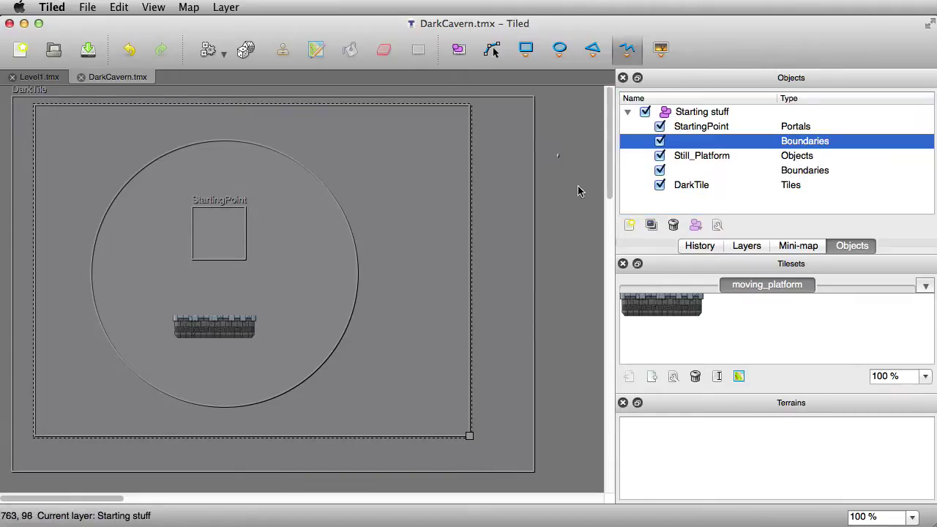
click(589, 236)
click(562, 301)
double_click(572, 403)
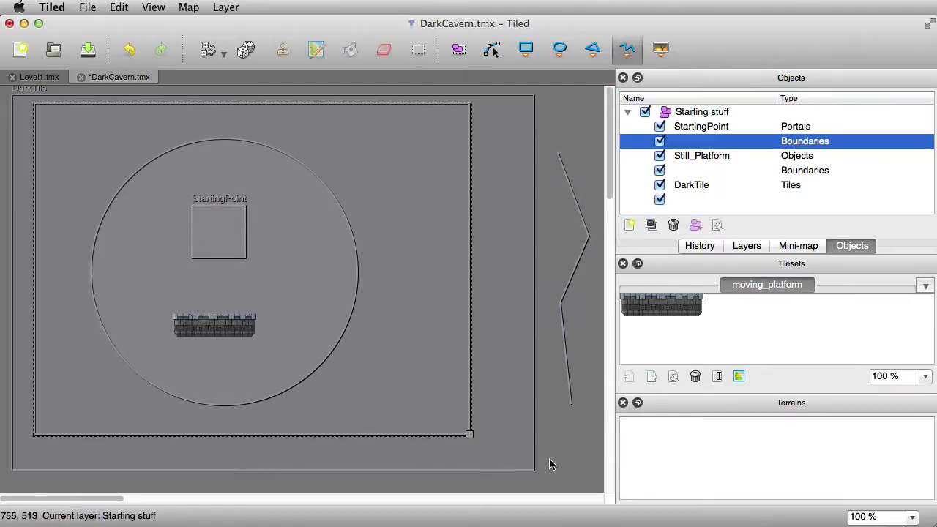
double_click(794, 199)
text(Lines)
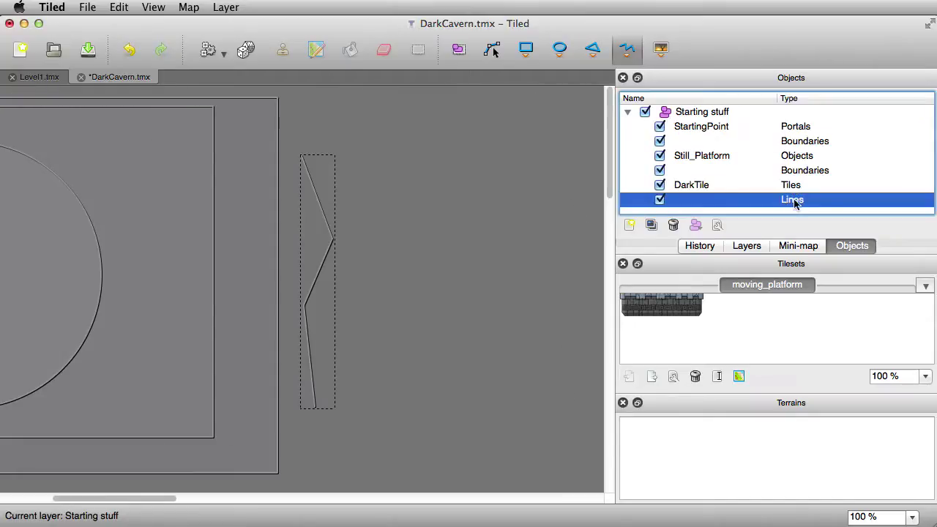
Try Edges as the polyline's type, and set the type back to Lines.
text(Edges)
key(Return)
double_click(805, 200)
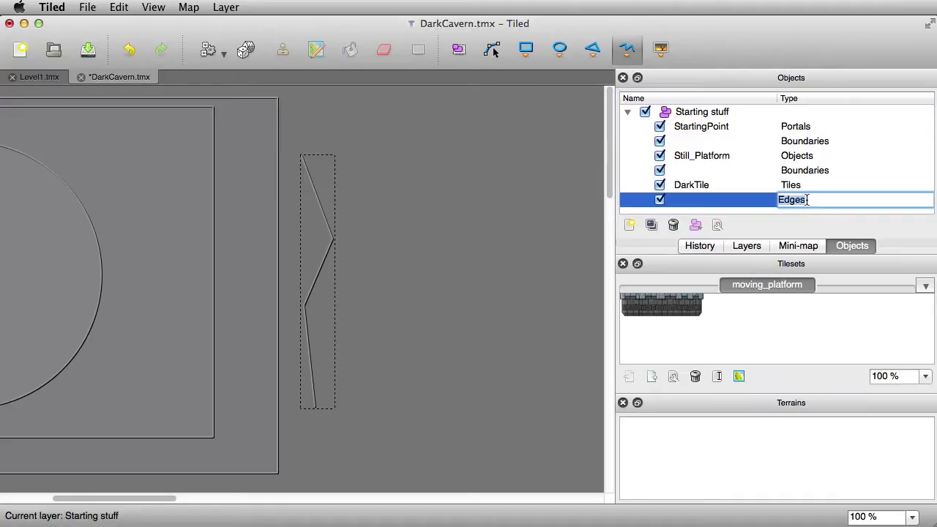
text(Lines)
click(458, 49)
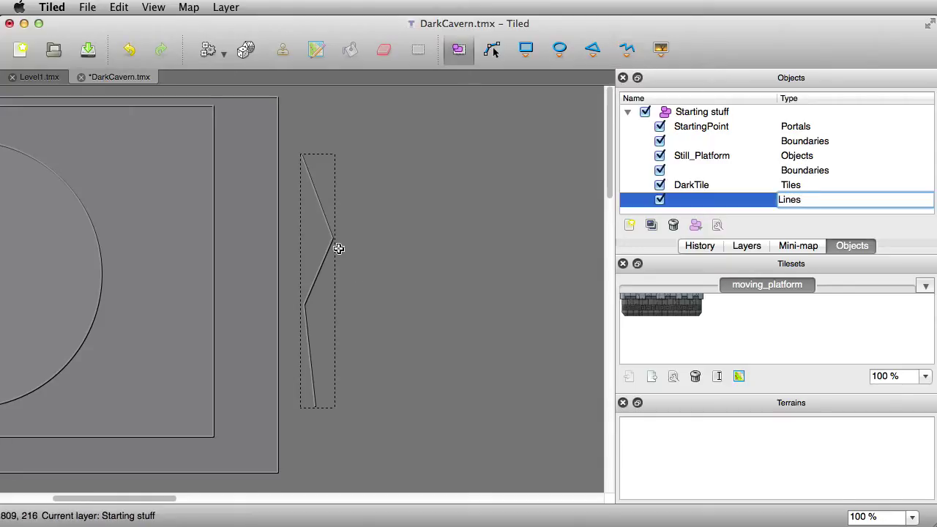
key(Return)
Save the DarkCavern map with the new Lines object.
scroll(115, 497, right, 10)
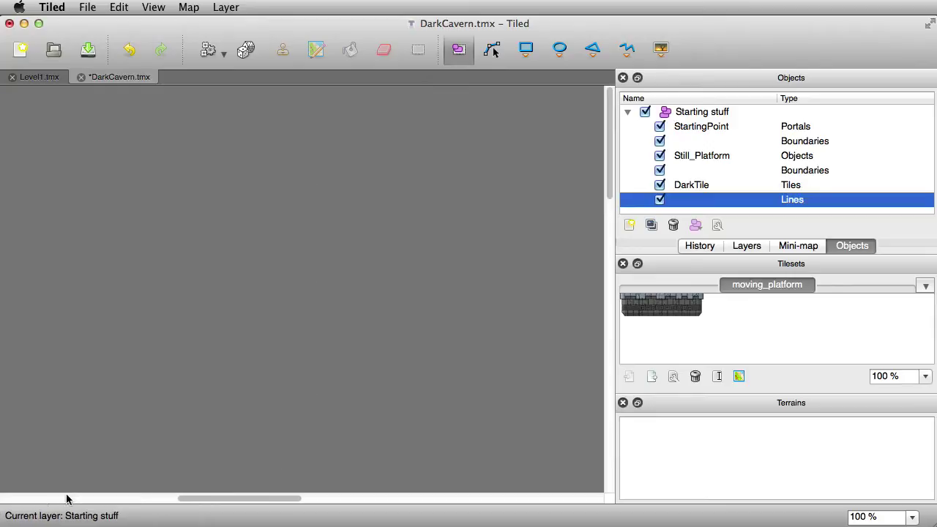
scroll(177, 500, left, 10)
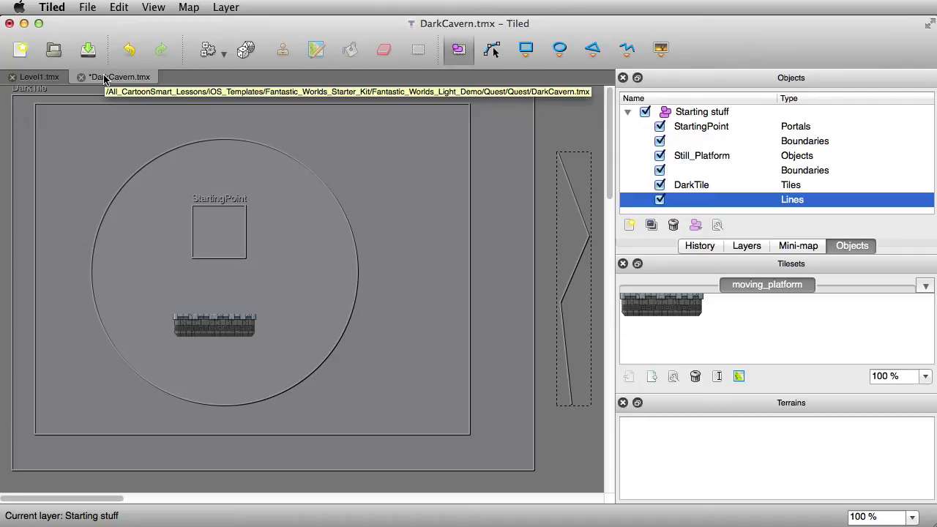
key(super+s)
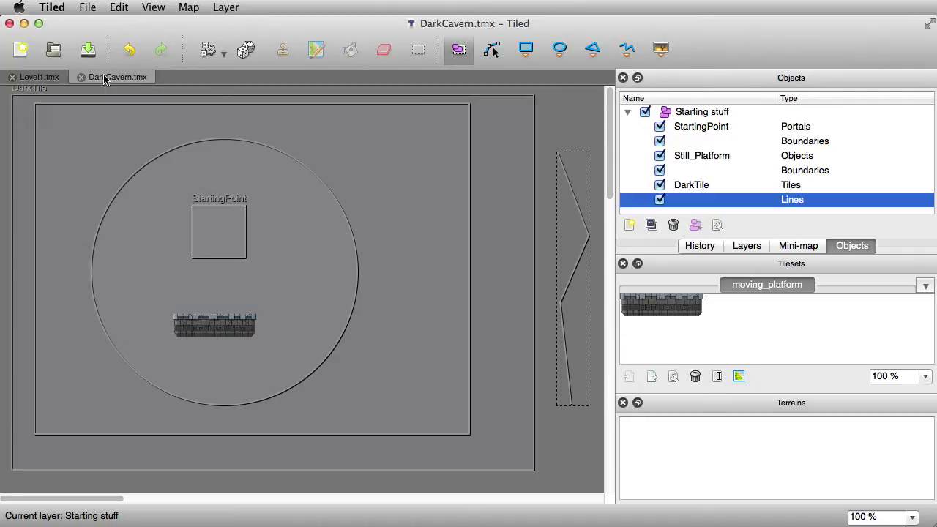